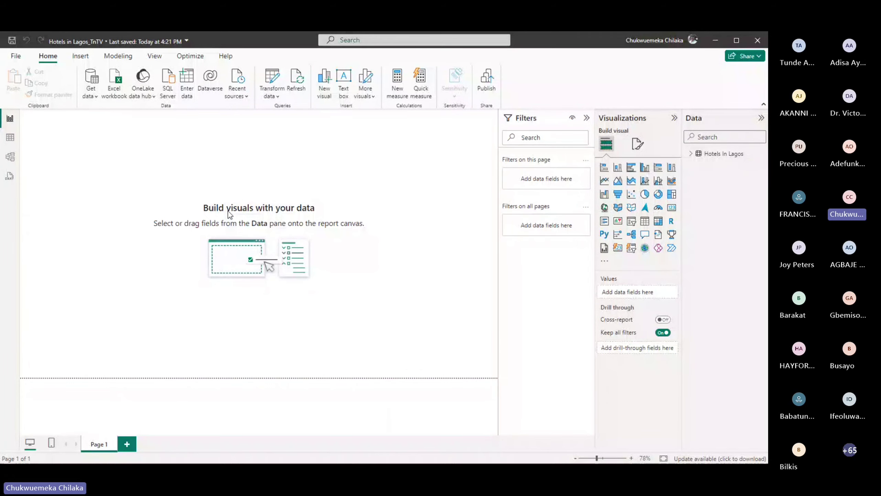
# Examine the columns and rows of the Hotels In Lagos table in Table view, from Column1 through Review.
pyautogui.click(10, 137)
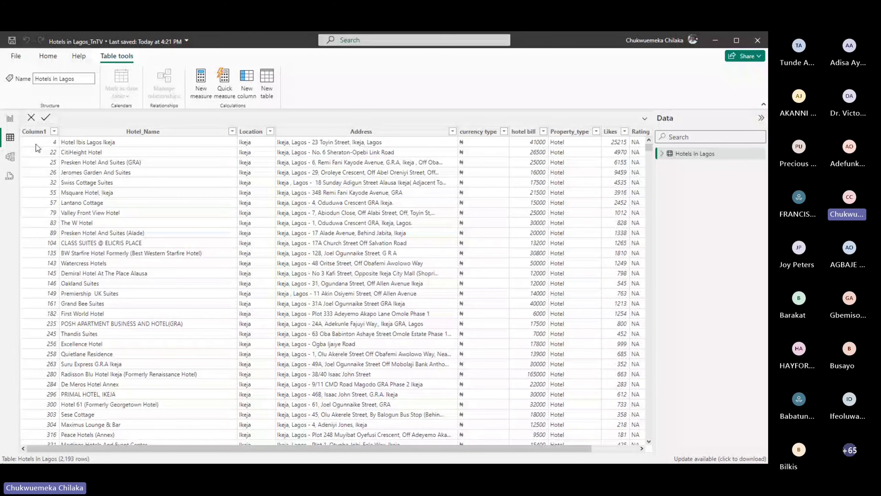
pyautogui.click(135, 135)
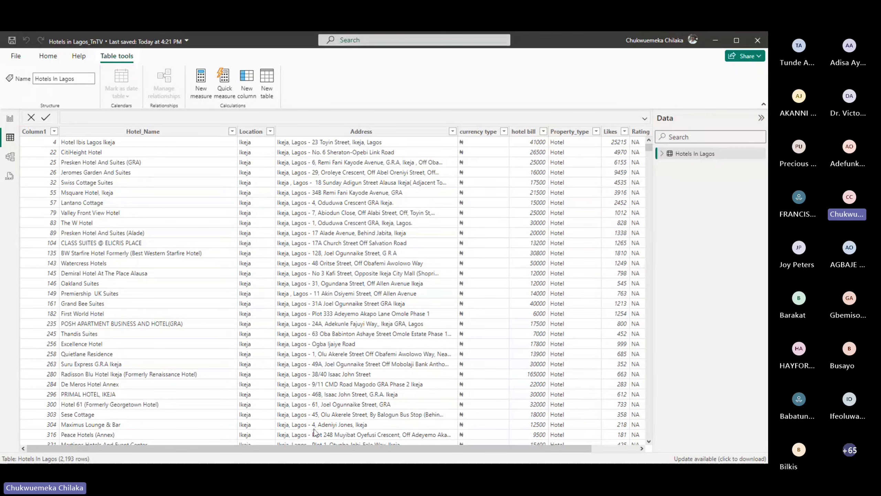
pyautogui.scroll(-6, 506, 334)
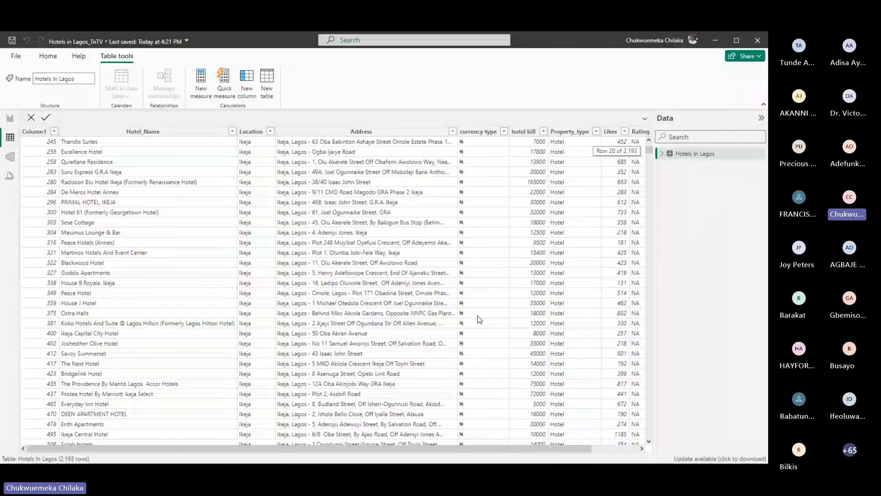
pyautogui.scroll(3, 478, 315)
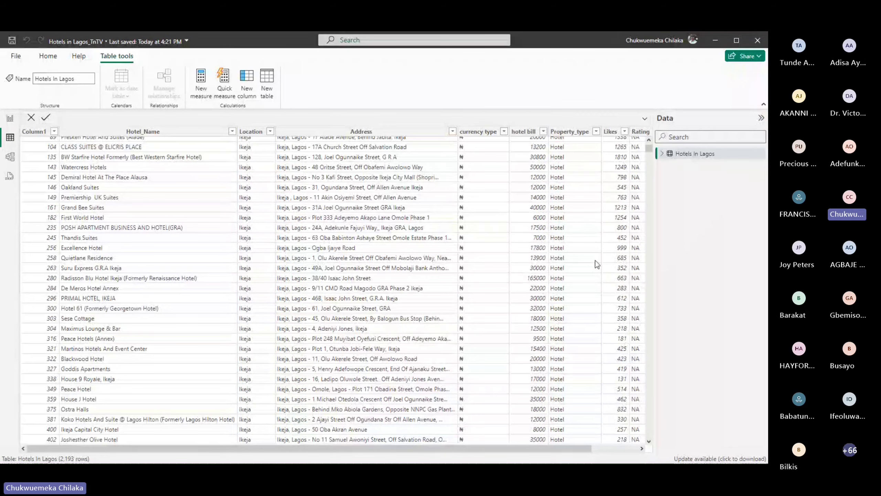
pyautogui.click(738, 43)
pyautogui.moveTo(270, 426); pyautogui.dragTo(402, 424)
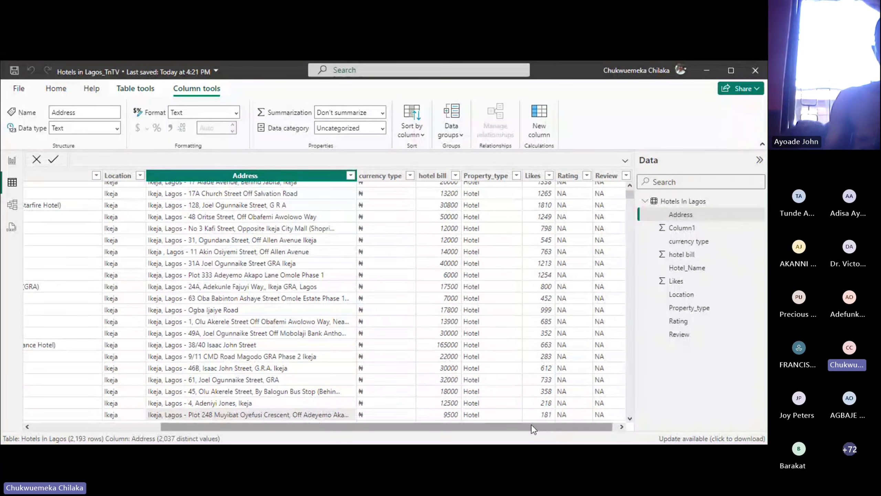
pyautogui.moveTo(531, 425); pyautogui.dragTo(536, 429)
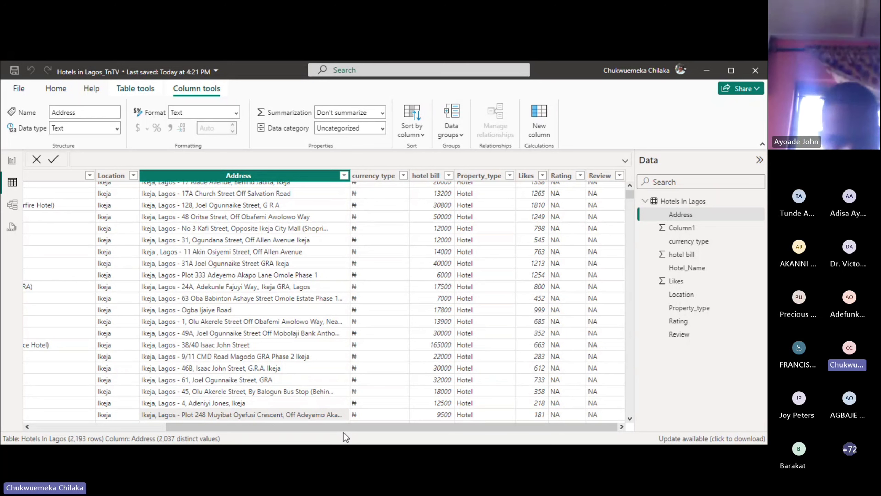
pyautogui.moveTo(350, 427); pyautogui.dragTo(204, 426)
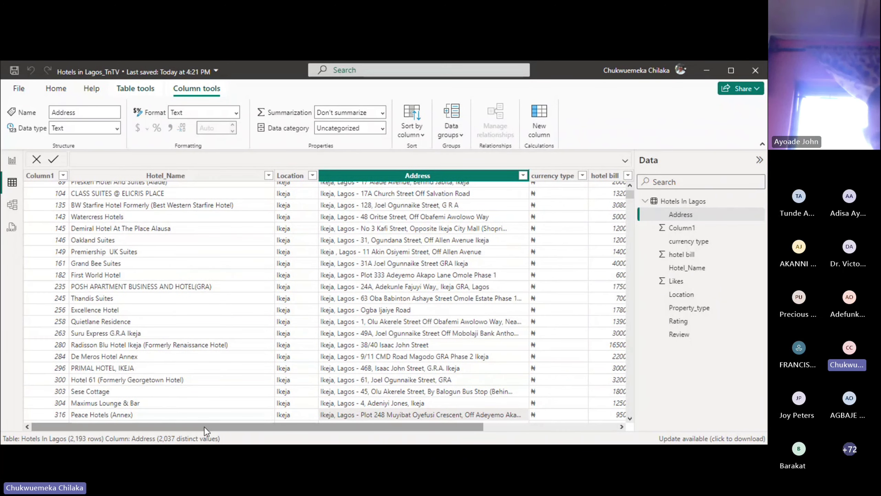
pyautogui.scroll(5, 372, 352)
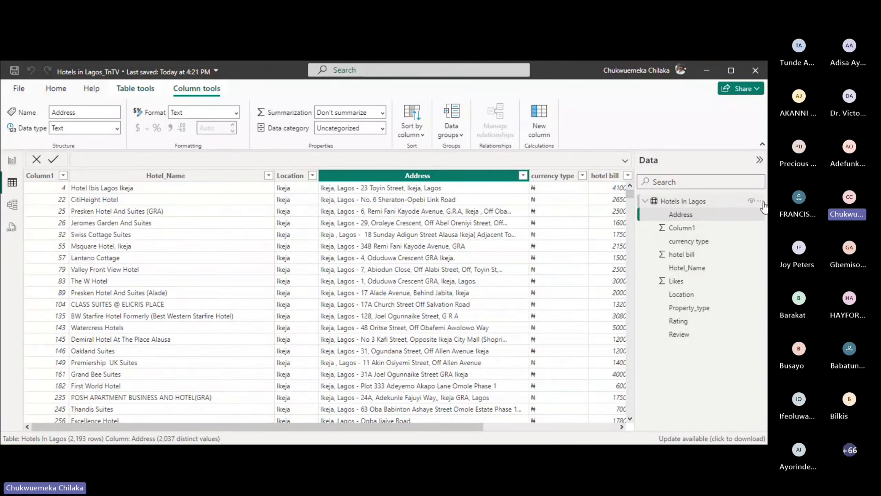
# Return to Report view and open the Hotels In Lagos query for editing in Power Query Editor.
pyautogui.click(645, 201)
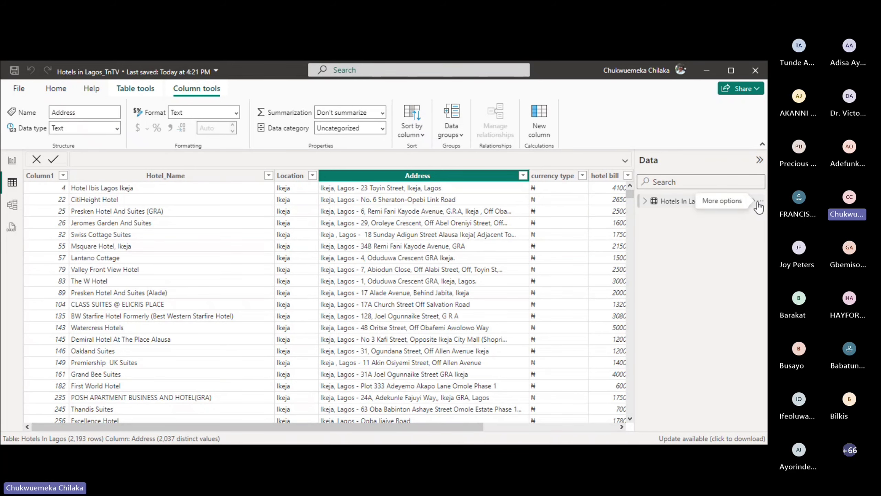
pyautogui.click(13, 162)
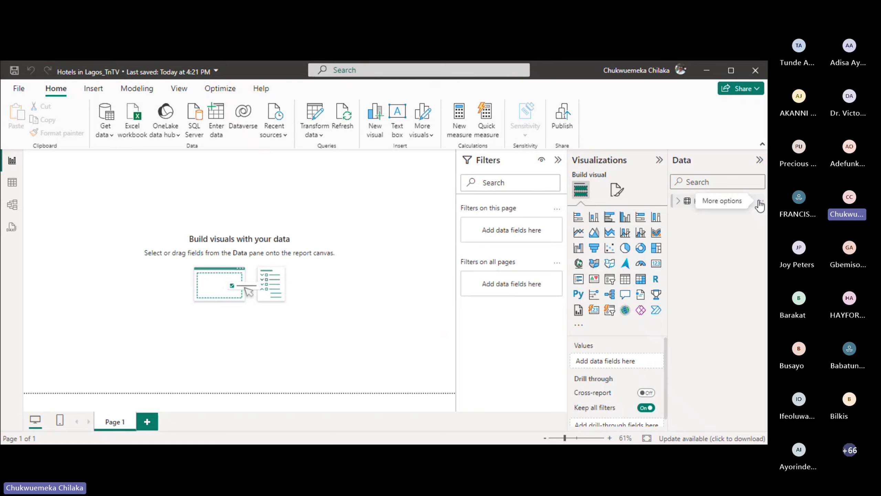
pyautogui.click(760, 202)
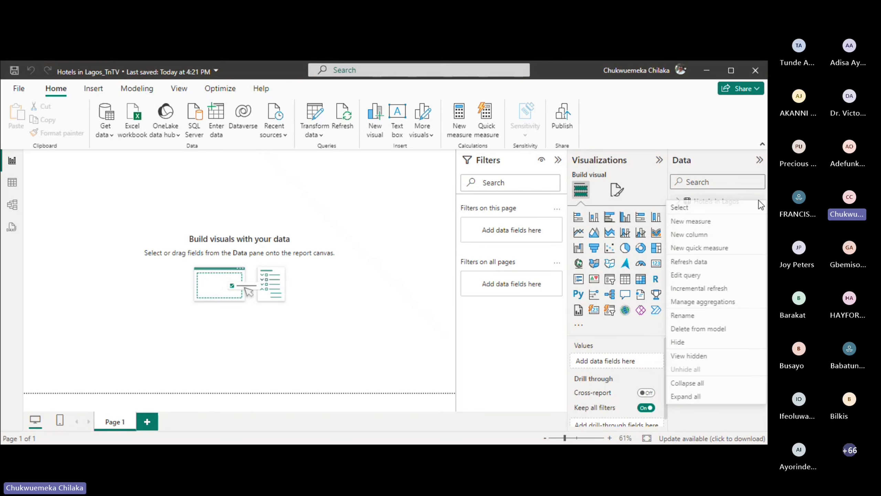
pyautogui.click(713, 279)
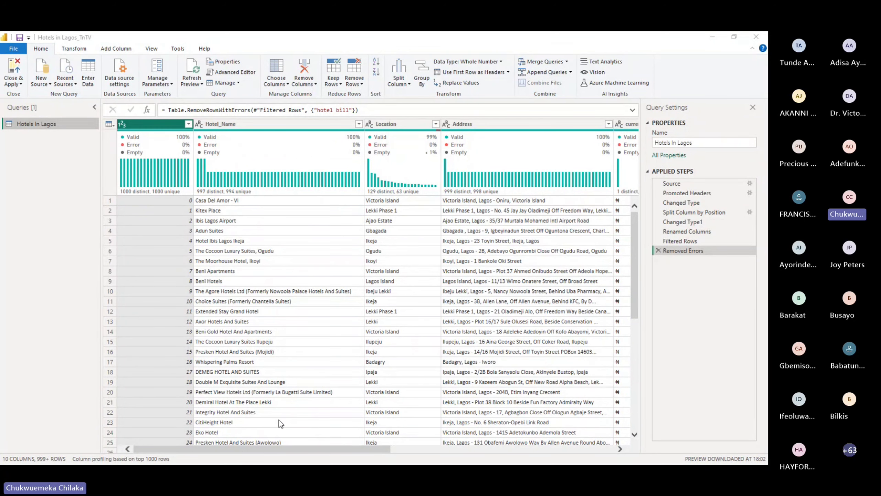
# Examine the list of distinct values in the Property_type column's filter, leaving it without applying a filter.
pyautogui.moveTo(278, 451); pyautogui.dragTo(491, 443)
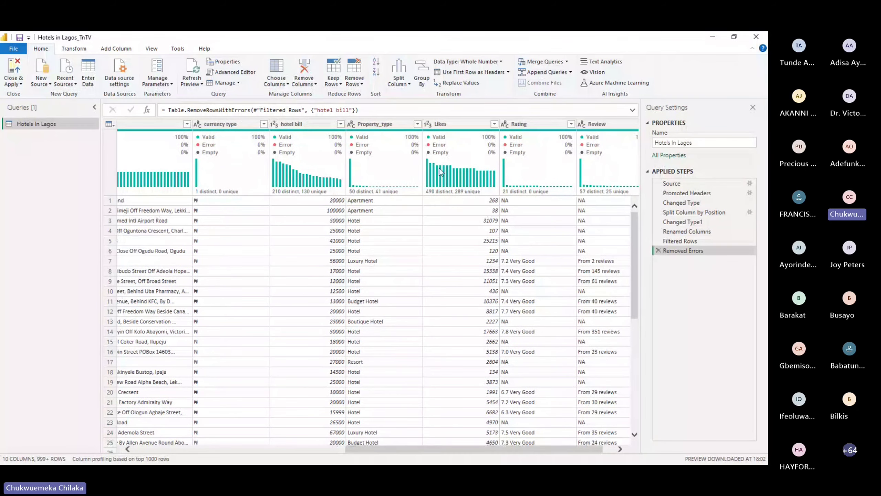
pyautogui.click(417, 124)
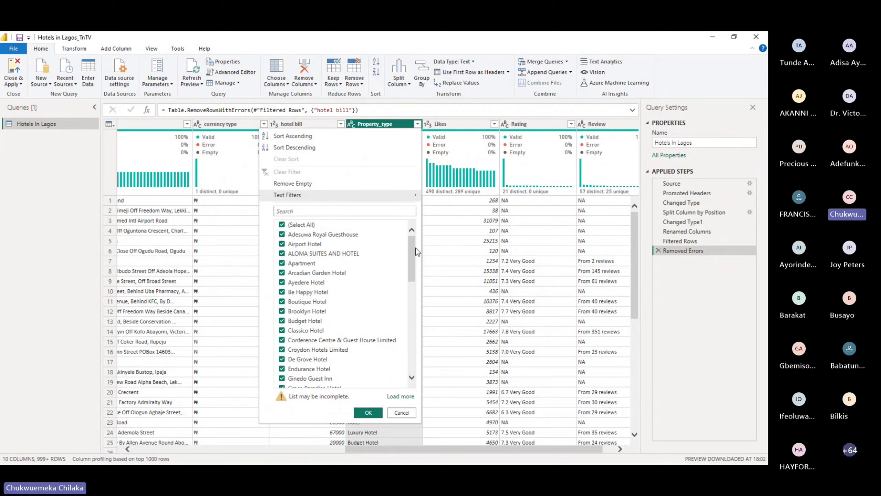
pyautogui.moveTo(416, 248); pyautogui.dragTo(410, 334)
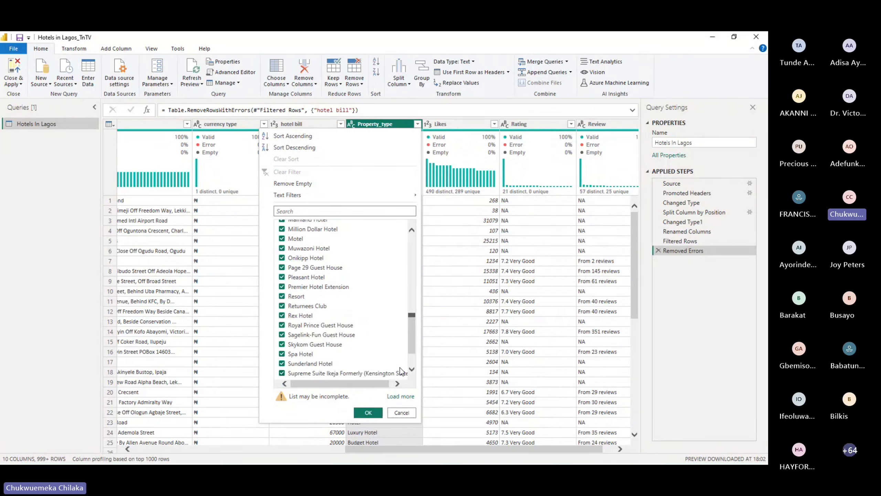
pyautogui.click(401, 413)
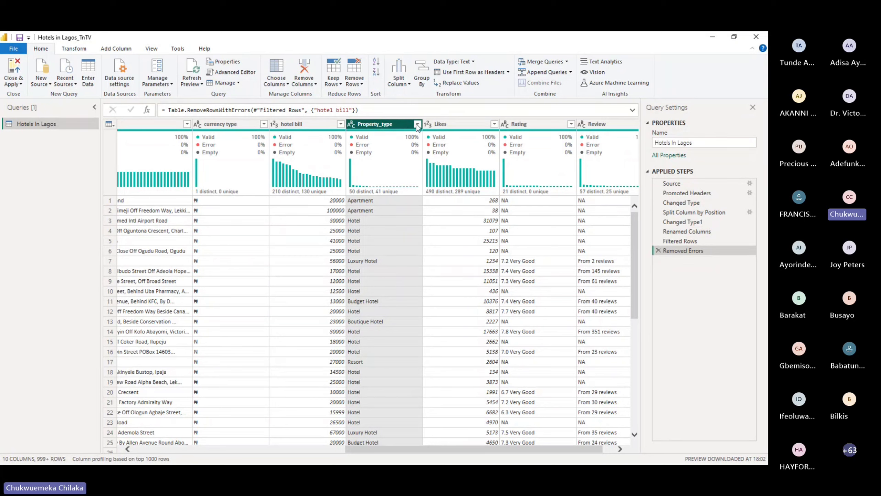
pyautogui.click(418, 125)
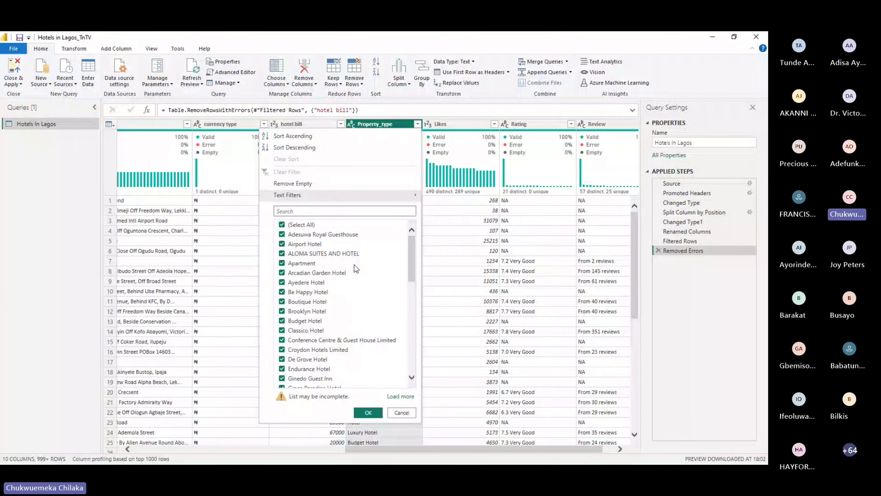
pyautogui.scroll(-5, 354, 265)
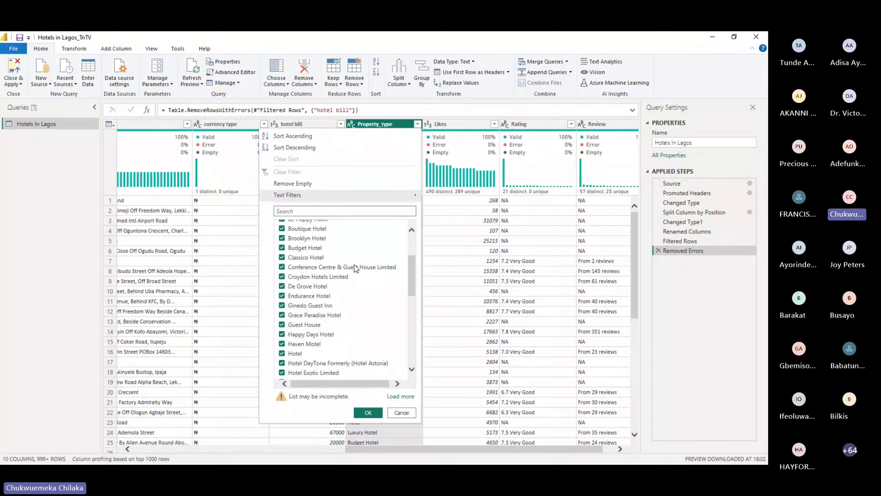
pyautogui.scroll(-4, 354, 264)
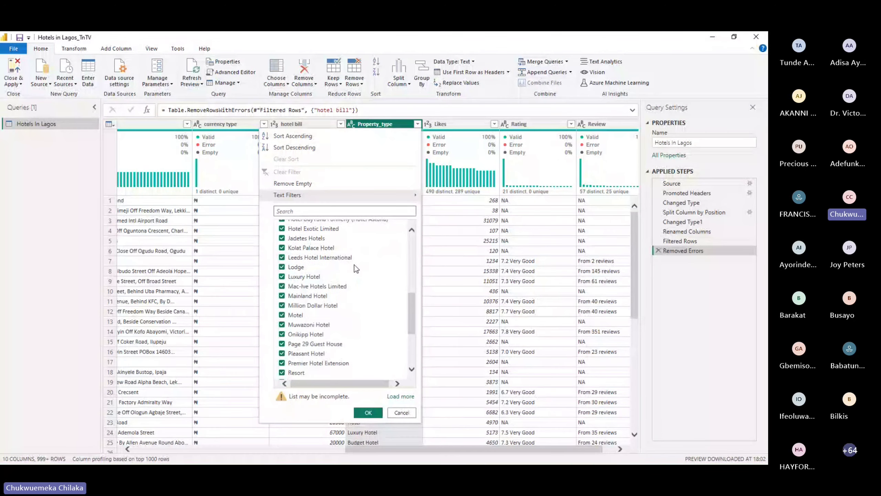
pyautogui.scroll(-3, 354, 264)
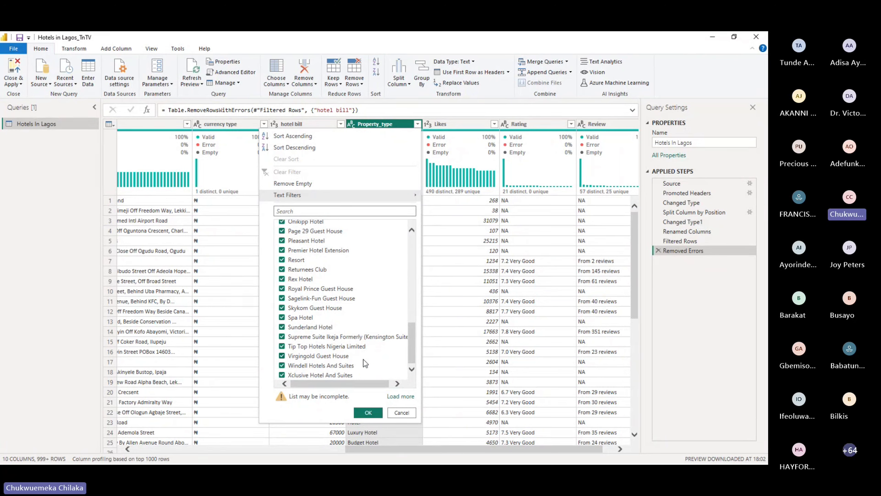
pyautogui.click(402, 413)
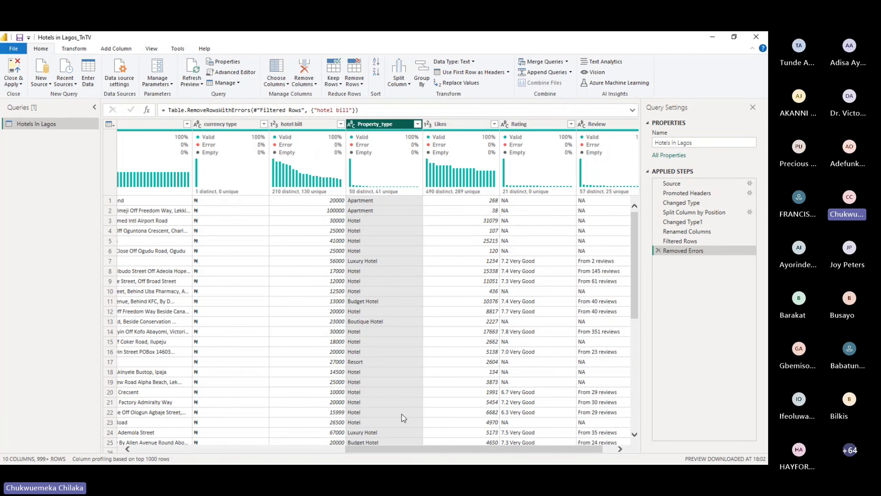
# Review the Rating column's filter values through NA and apply the filter with all values selected.
pyautogui.moveTo(443, 448); pyautogui.dragTo(455, 448)
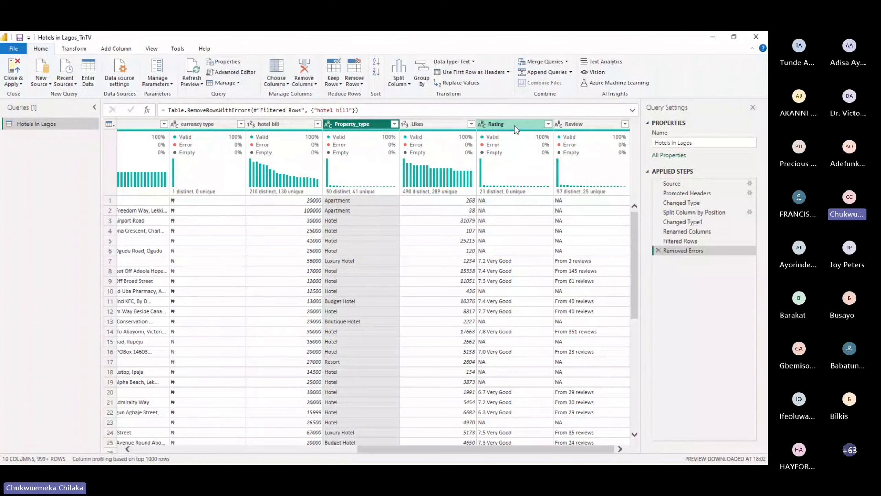
pyautogui.click(548, 124)
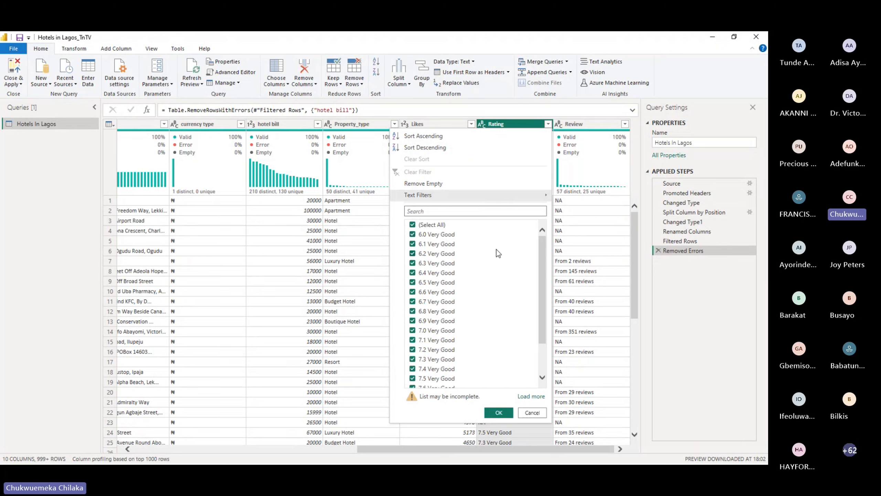
pyautogui.moveTo(543, 252); pyautogui.dragTo(543, 328)
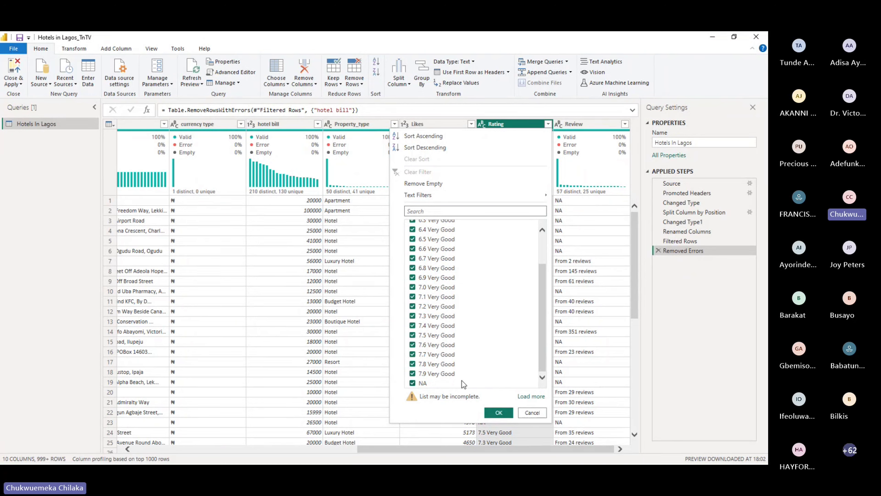
pyautogui.moveTo(542, 339); pyautogui.dragTo(525, 364)
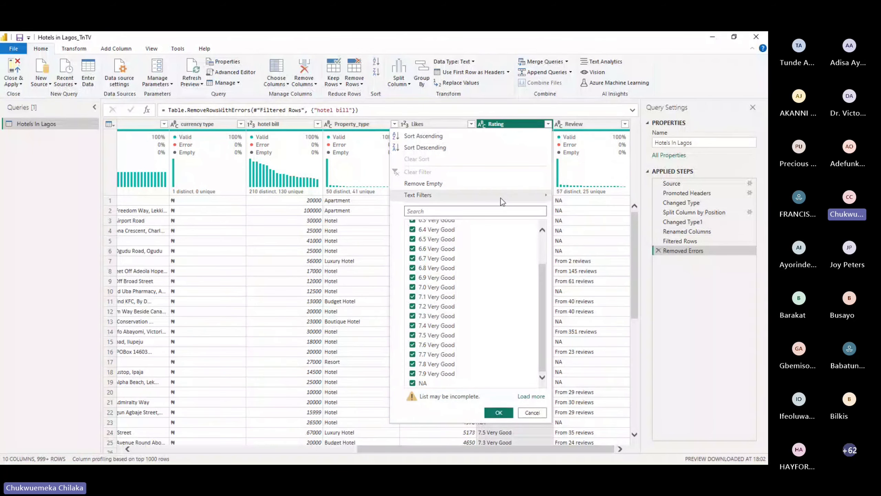
pyautogui.click(498, 413)
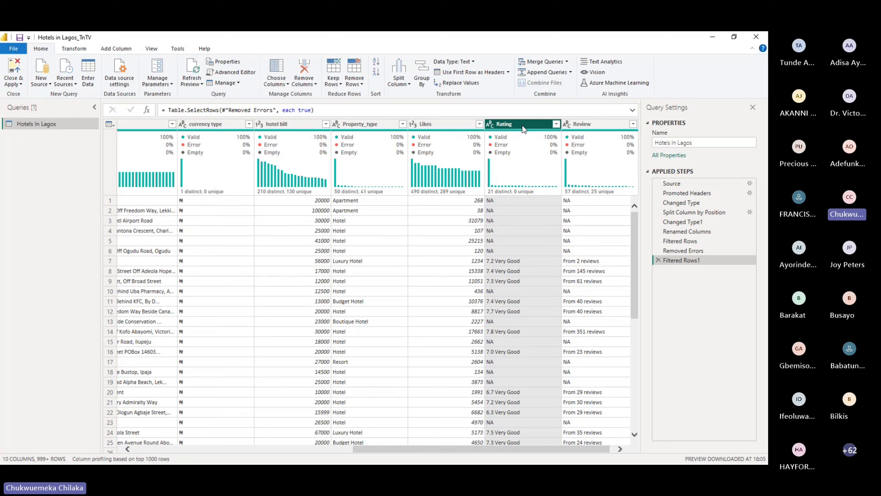
# Replace NA with 0 in the Rating column, matching entire cell contents.
pyautogui.click(458, 84)
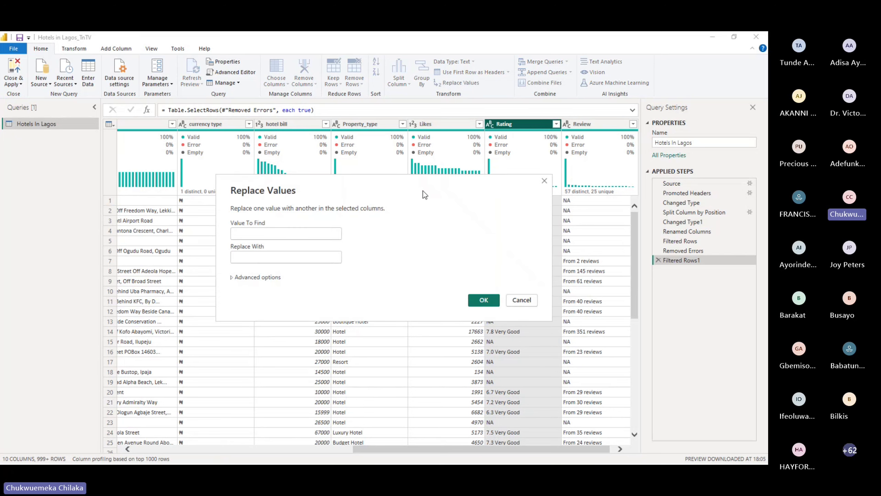
pyautogui.click(252, 233)
pyautogui.write('N')
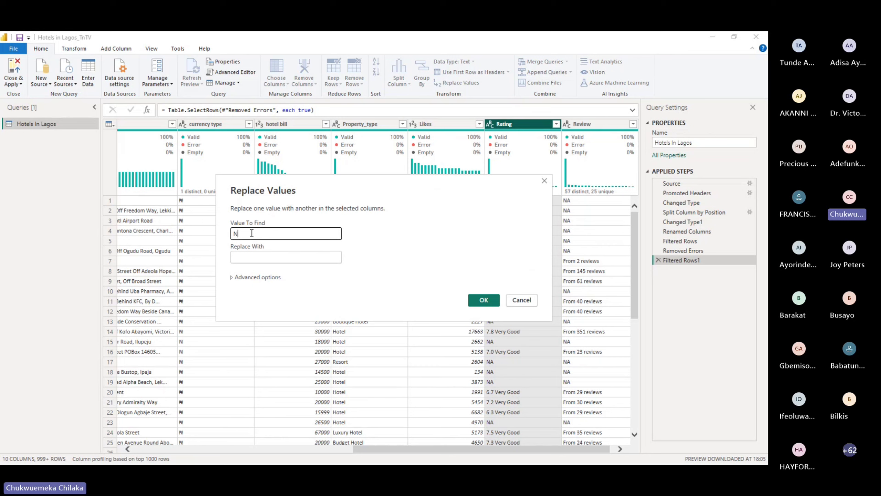
pyautogui.write('A')
pyautogui.click(248, 259)
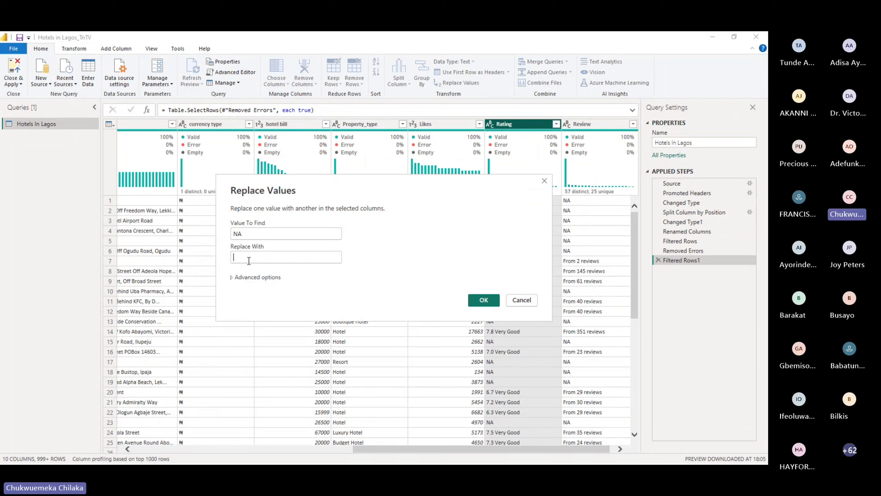
pyautogui.write('0')
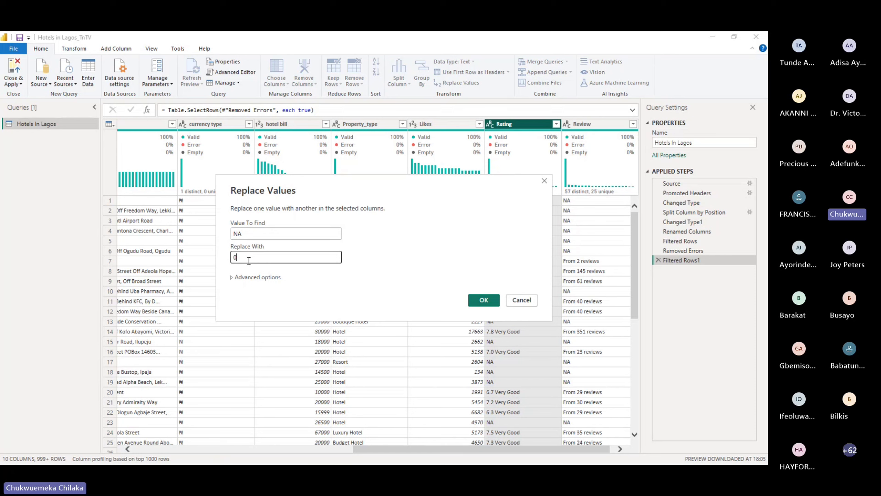
pyautogui.click(232, 278)
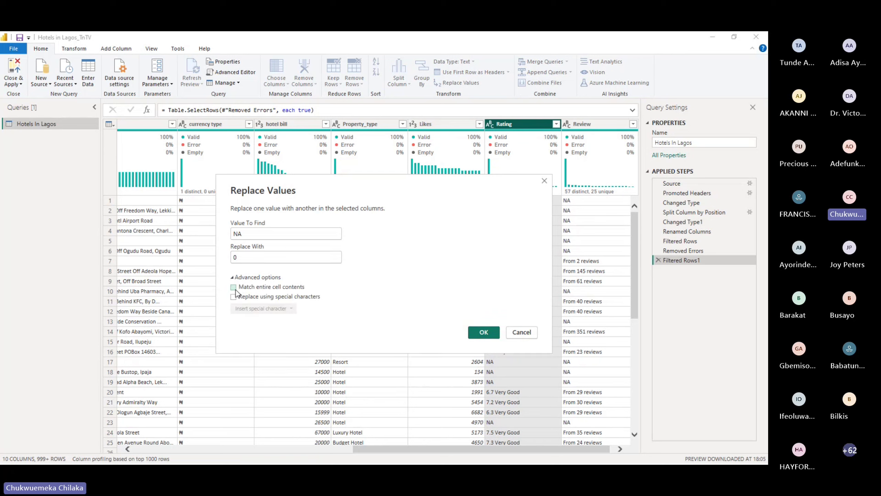
pyautogui.click(234, 287)
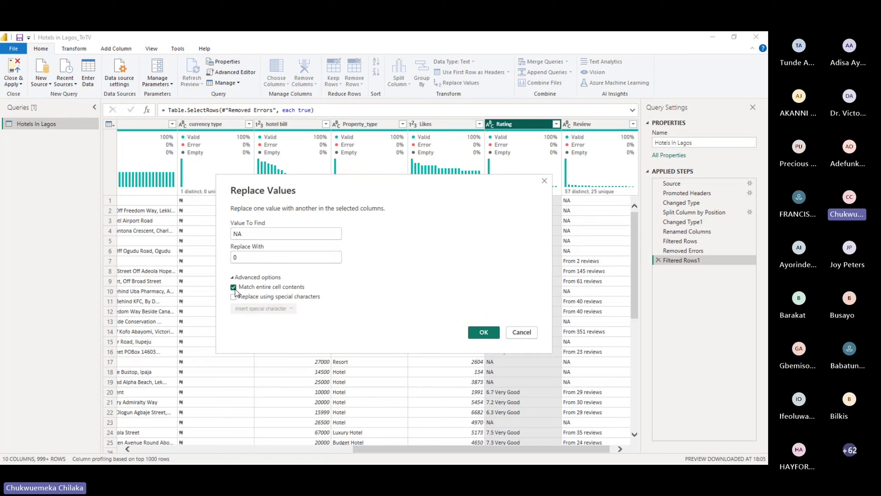
pyautogui.click(484, 332)
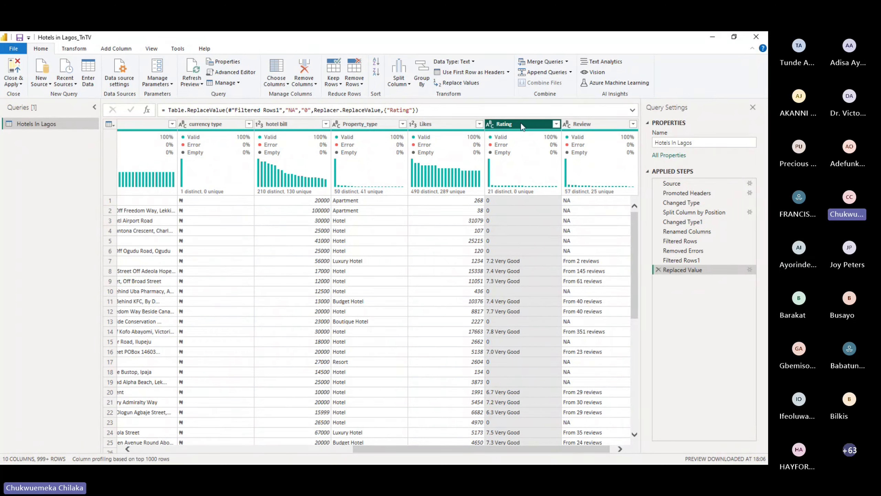
# Rename the latest Replaced Value step as "replaced NA with 0".
pyautogui.moveTo(505, 162)
pyautogui.rightClick(691, 274)
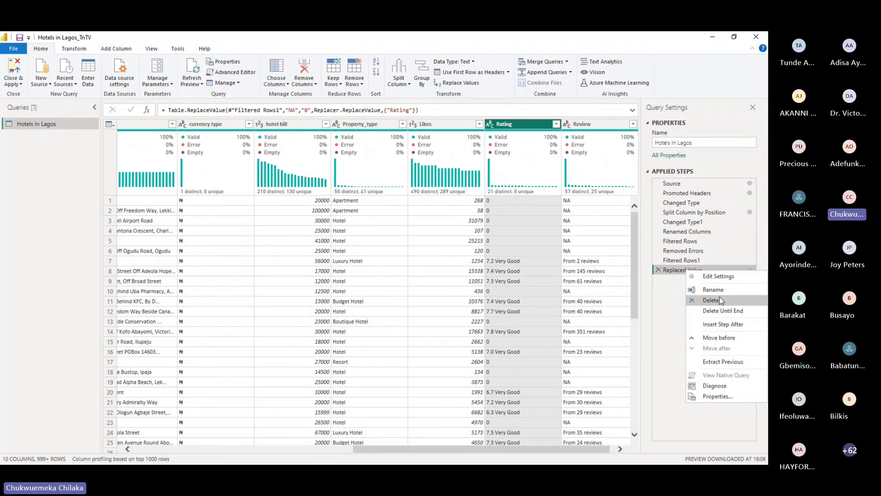
pyautogui.click(713, 290)
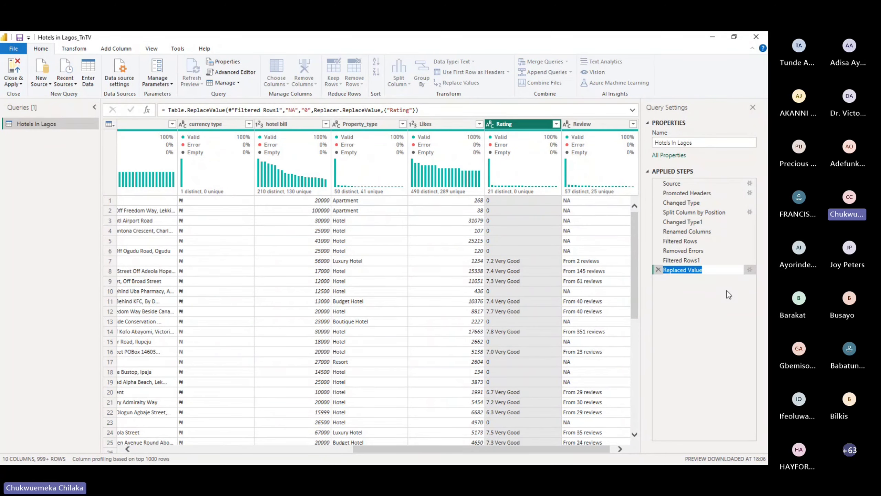
pyautogui.write('replaced NA with 0')
pyautogui.press('Return')
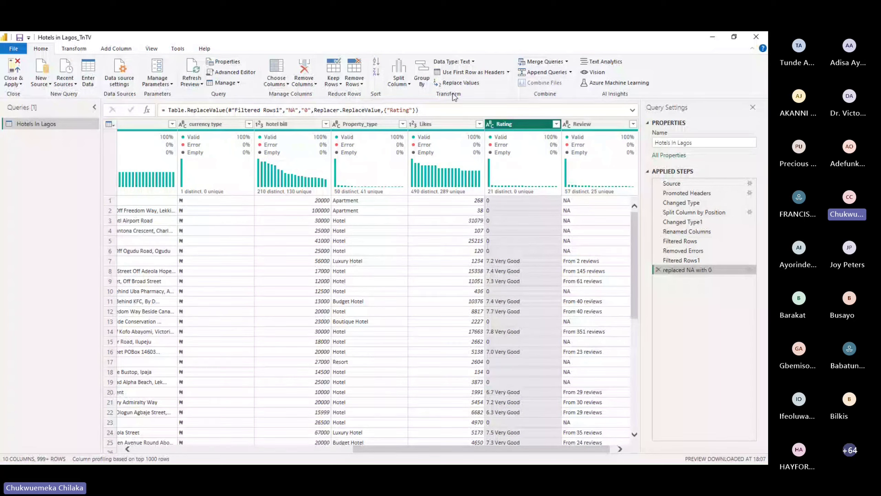
# Split the Rating column into columns by number of characters, using 3 characters once, as far left as possible.
pyautogui.click(400, 84)
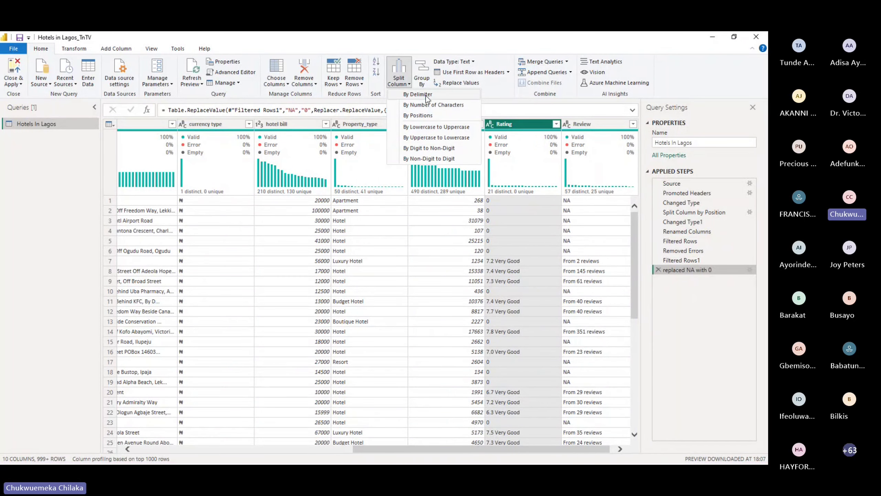
pyautogui.click(431, 105)
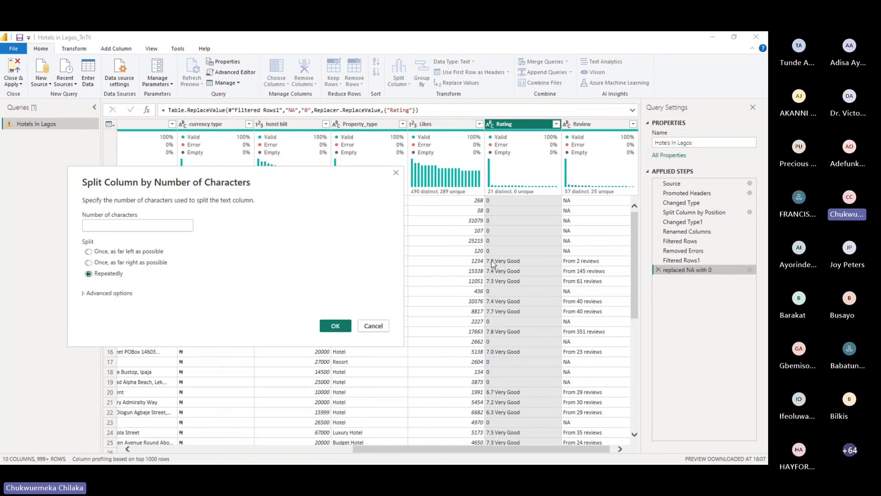
pyautogui.click(112, 228)
pyautogui.write('3')
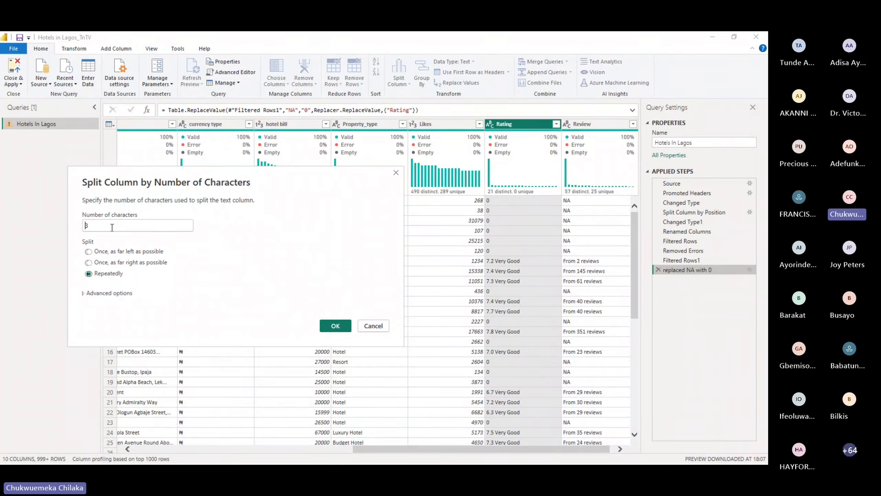
pyautogui.click(88, 251)
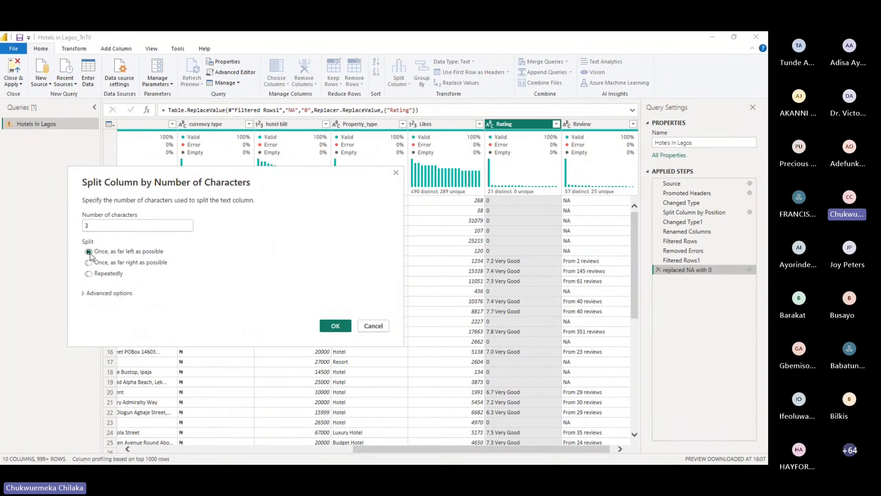
pyautogui.click(85, 295)
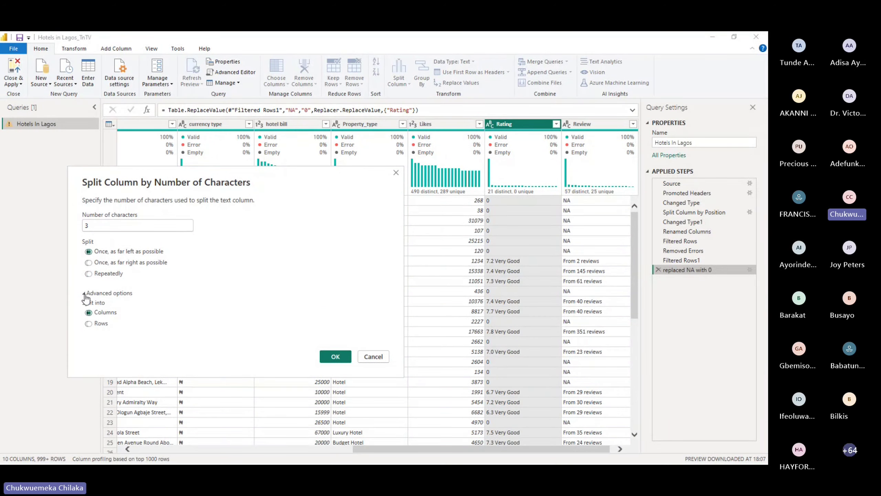
pyautogui.click(332, 359)
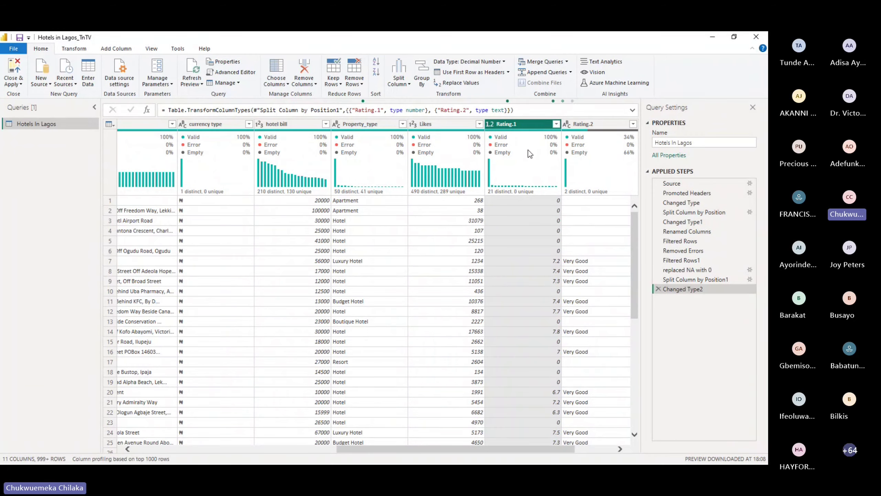
# Rename the applied step that split the Rating column as "split column by character".
pyautogui.moveTo(521, 139)
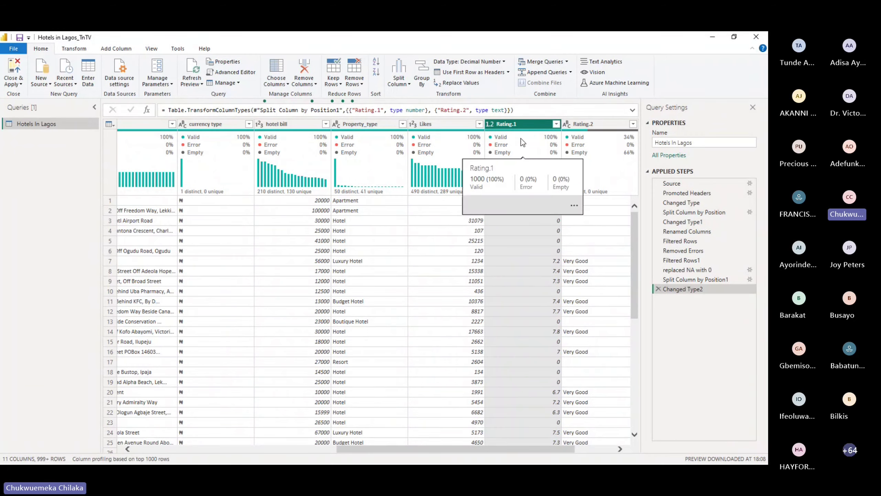
pyautogui.rightClick(680, 284)
pyautogui.click(708, 297)
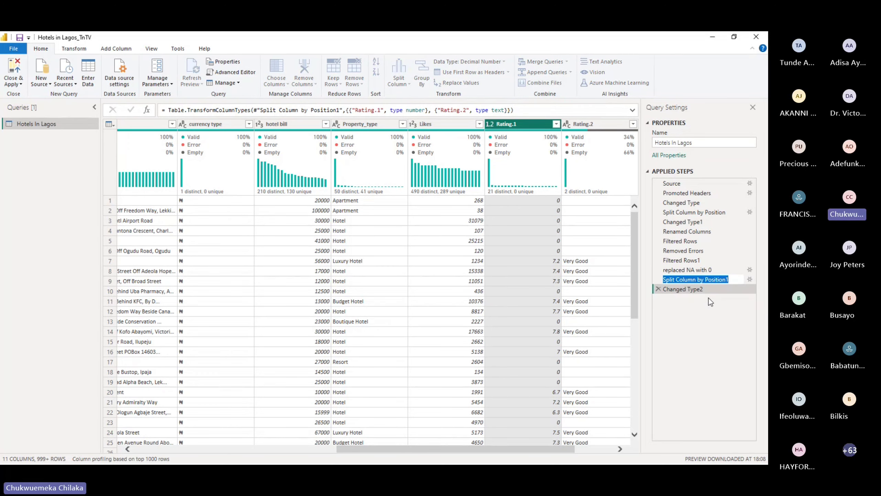
pyautogui.write('split')
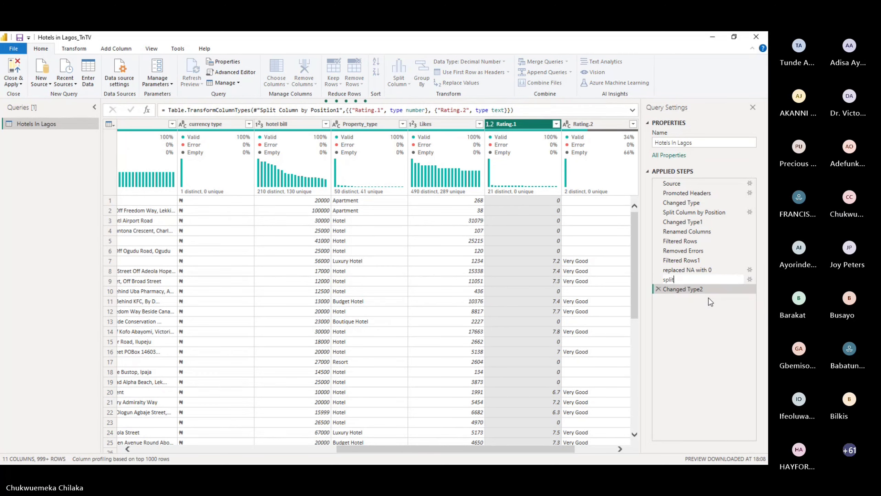
pyautogui.write(' column')
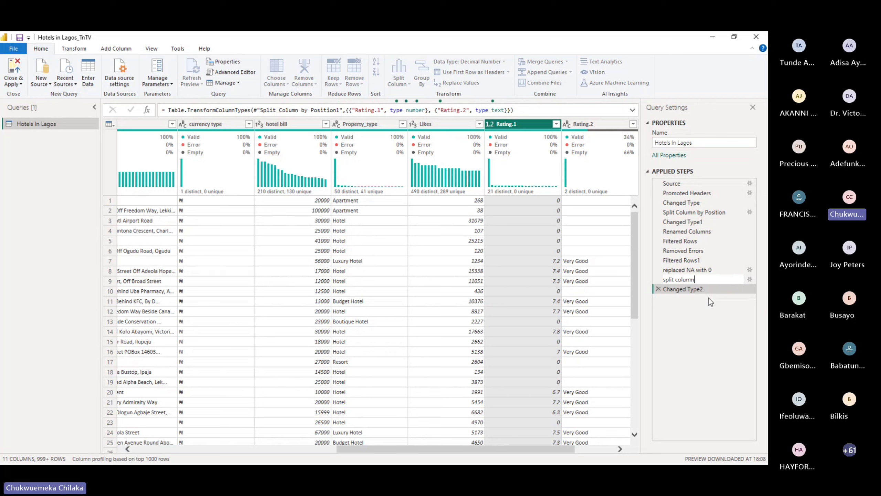
pyautogui.write(' by')
pyautogui.press('BackSpace')
pyautogui.press('BackSpace')
pyautogui.press('BackSpace')
pyautogui.write('har')
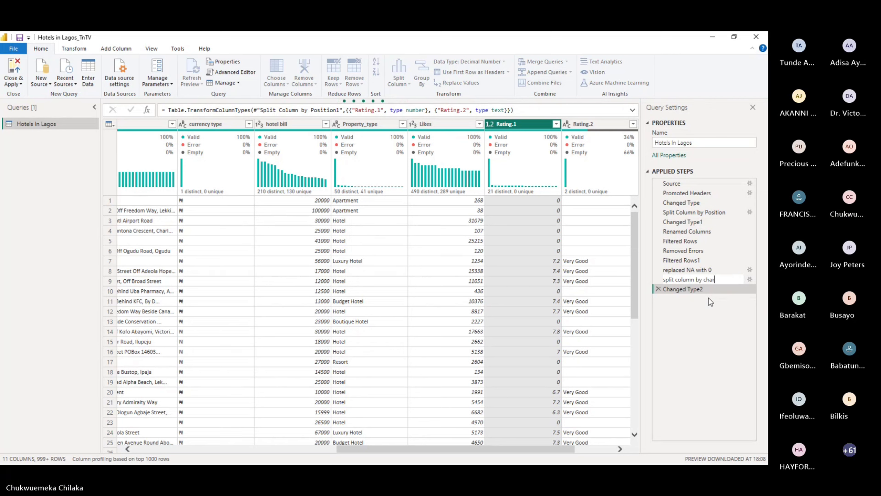
pyautogui.write('acter')
pyautogui.press('Return')
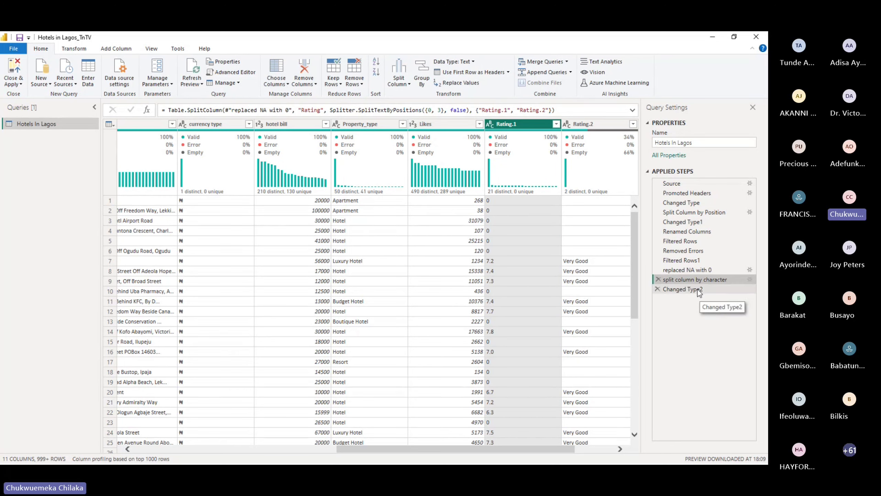
# Return to the last applied step, Changed Type2, and rename the Rating.1 column as rating.
pyautogui.click(699, 293)
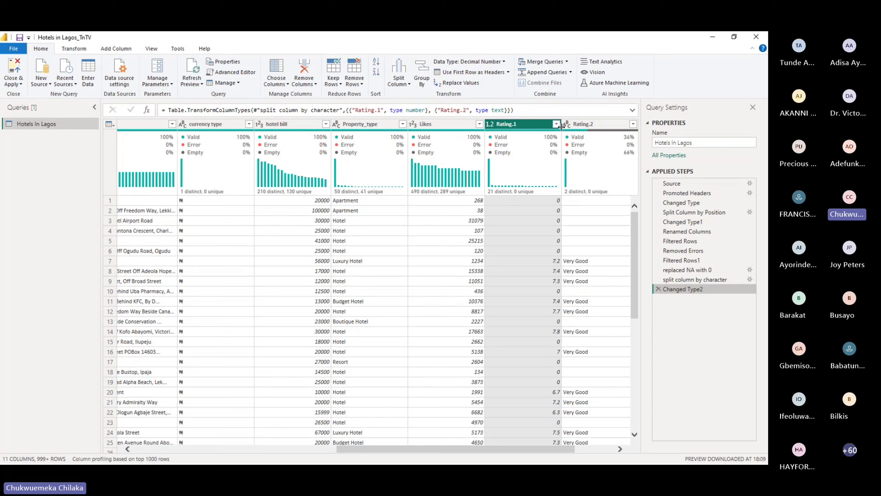
pyautogui.doubleClick(510, 125)
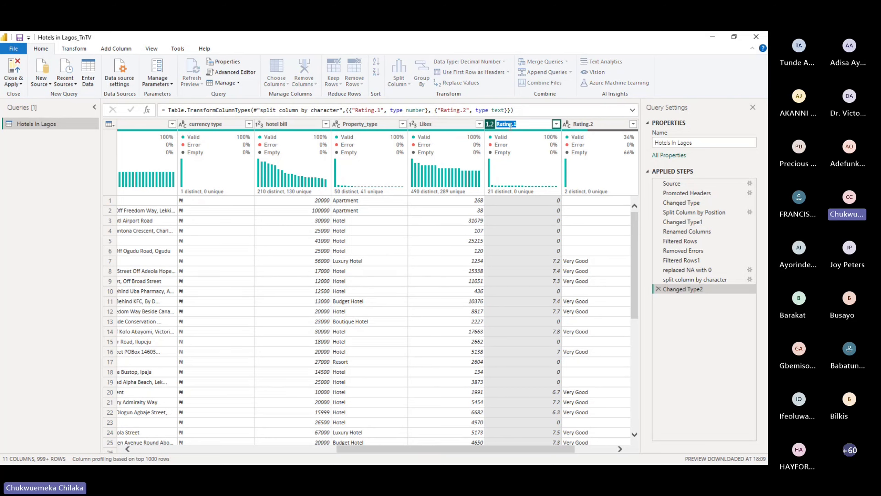
pyautogui.write('rating')
pyautogui.press('Return')
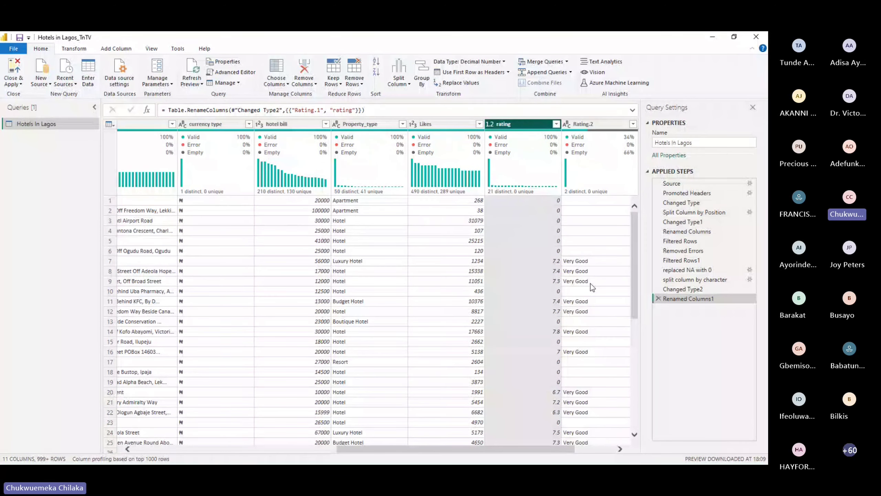
# Rename the Renamed Columns1 applied step as "renamed column to rating".
pyautogui.moveTo(547, 448); pyautogui.dragTo(587, 446)
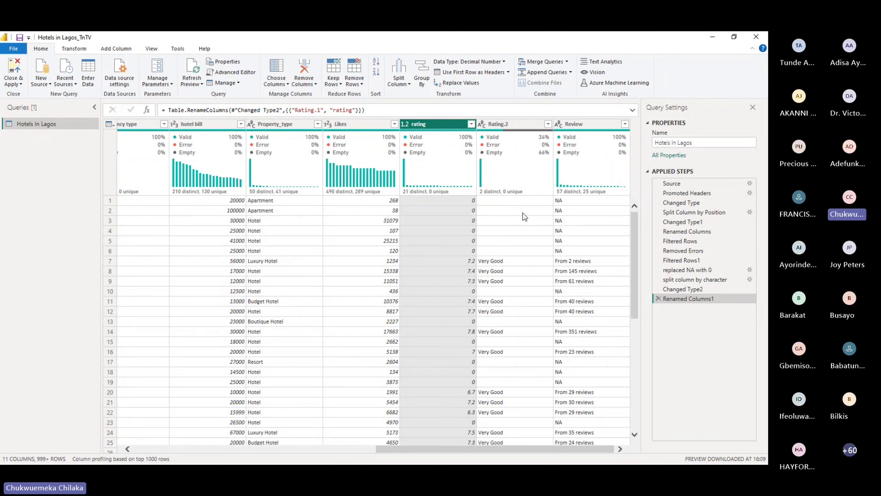
pyautogui.click(508, 127)
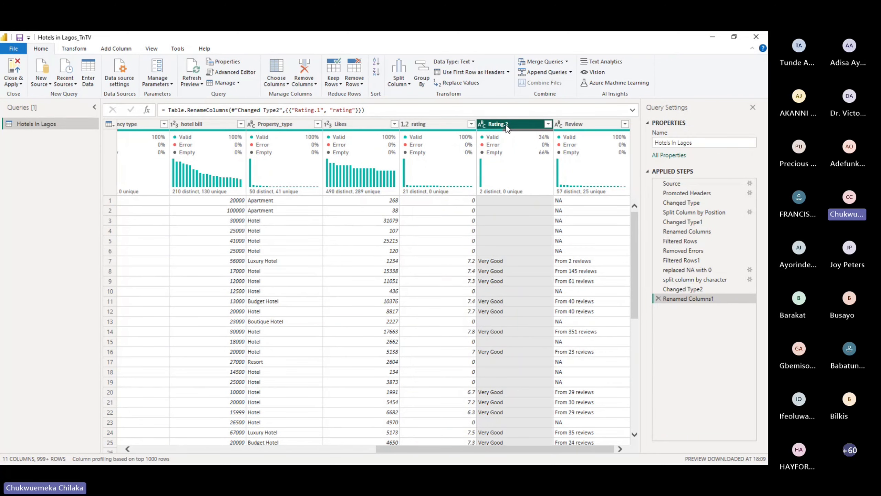
pyautogui.rightClick(681, 302)
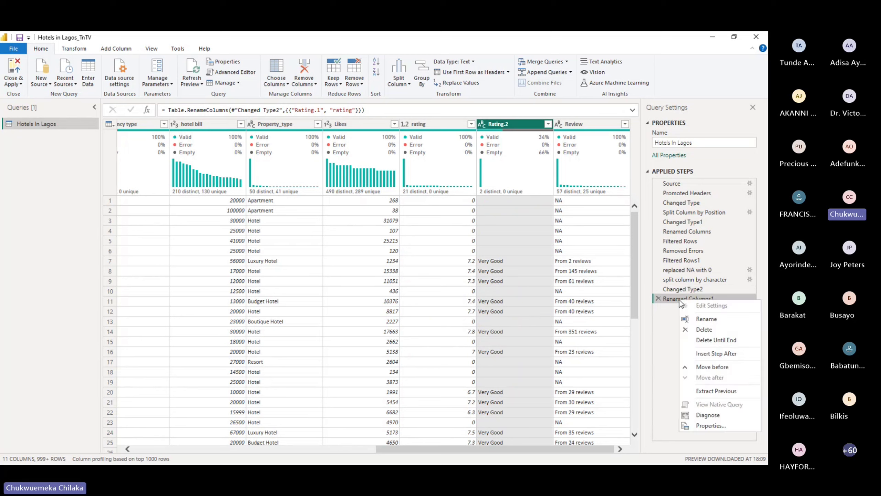
pyautogui.click(710, 319)
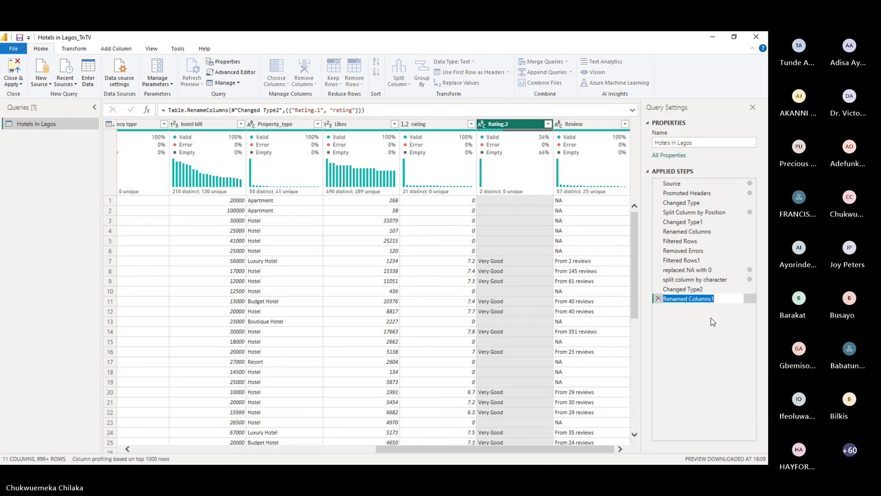
pyautogui.write('renamed')
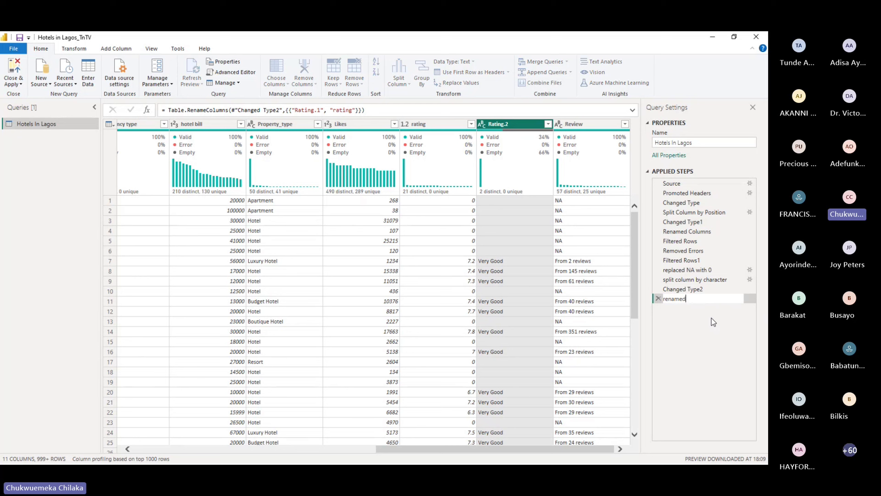
pyautogui.press('BackSpace')
pyautogui.press('BackSpace')
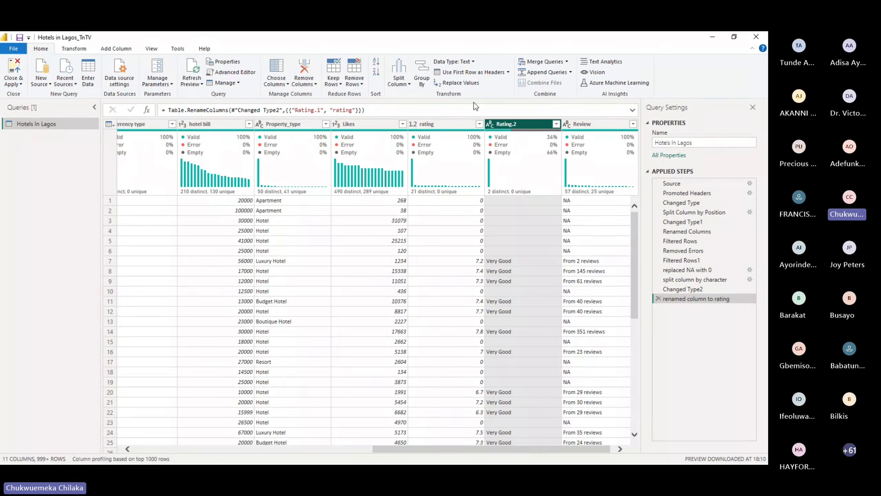
# Replace blank values with NA in the Rating.2 column, matching entire cell contents.
pyautogui.click(456, 83)
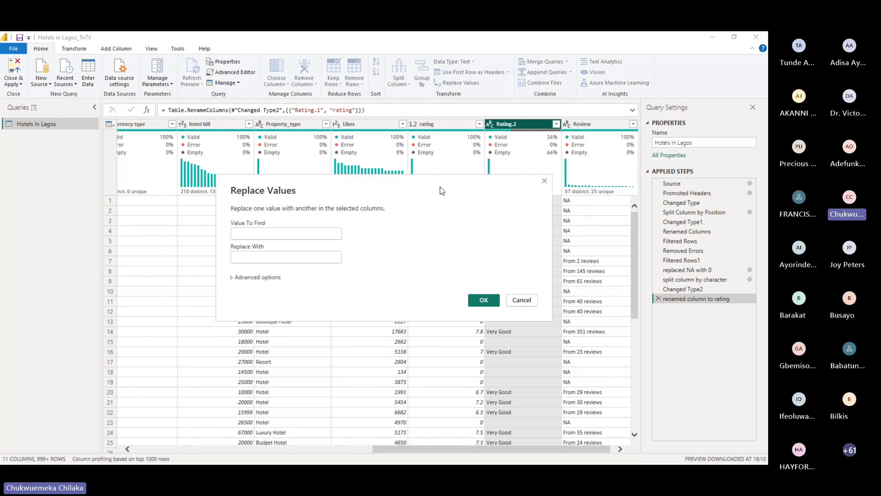
pyautogui.moveTo(441, 188); pyautogui.dragTo(299, 163)
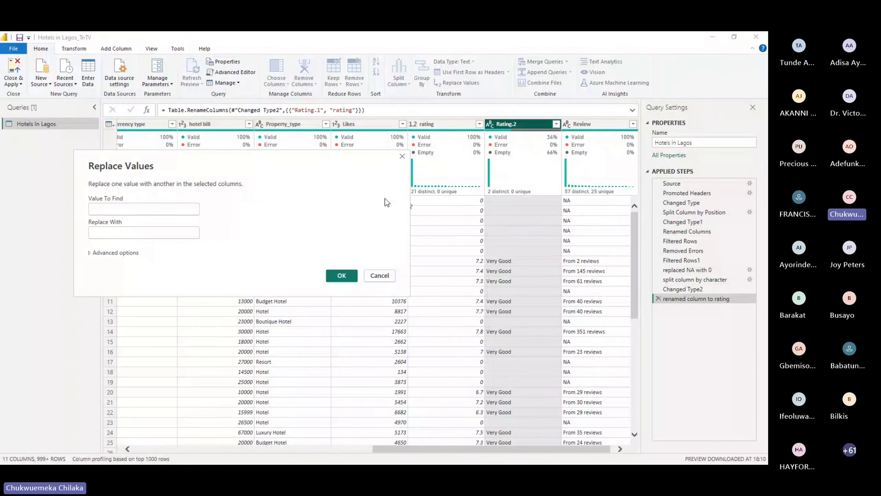
pyautogui.click(120, 233)
pyautogui.write('n')
pyautogui.write('N')
pyautogui.write('A')
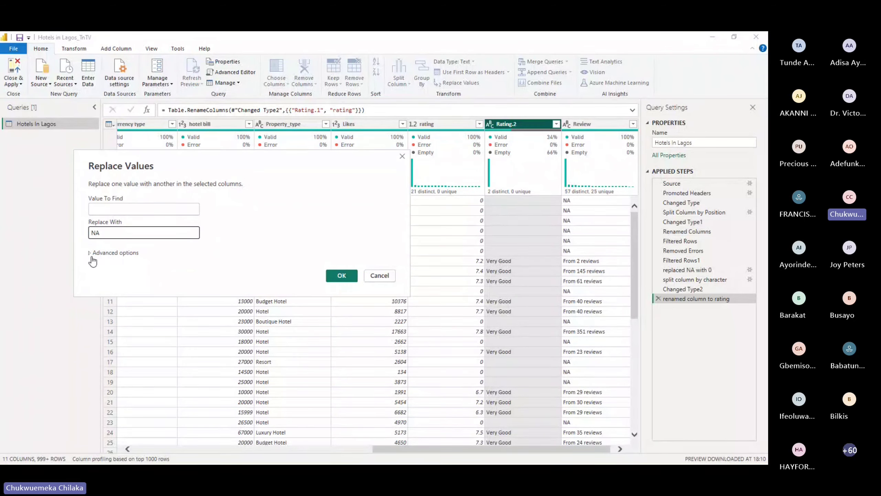
pyautogui.click(91, 253)
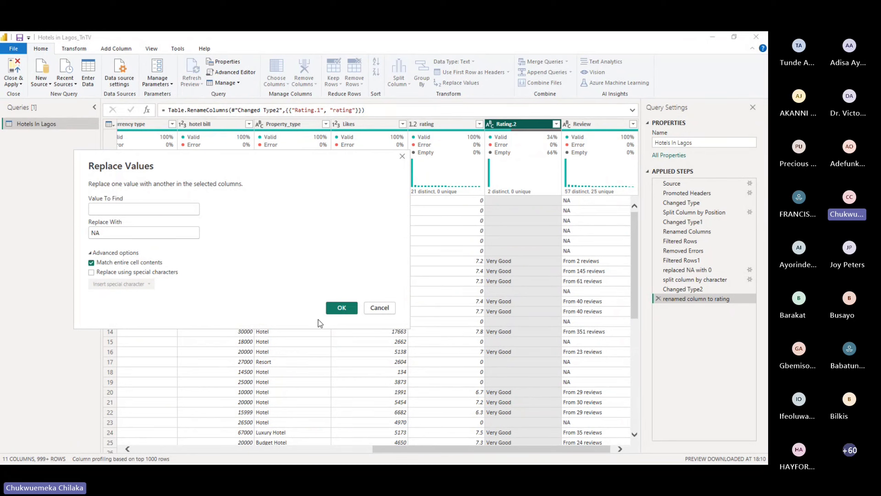
pyautogui.click(340, 308)
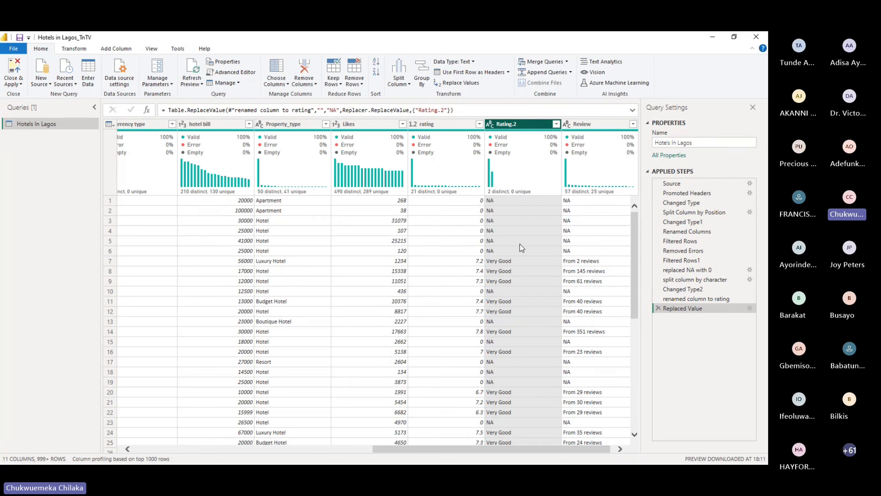
# Rename the latest Replaced Value step as "replaced blanks with NA".
pyautogui.rightClick(695, 312)
pyautogui.click(709, 331)
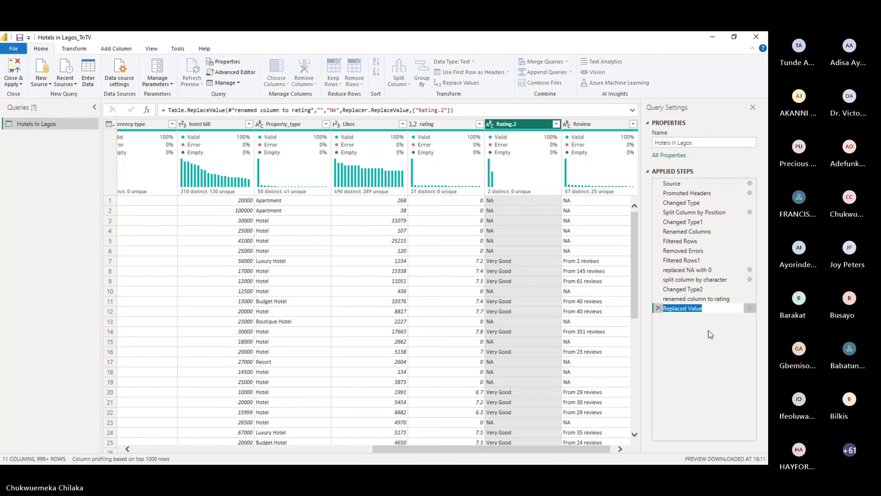
pyautogui.write('r')
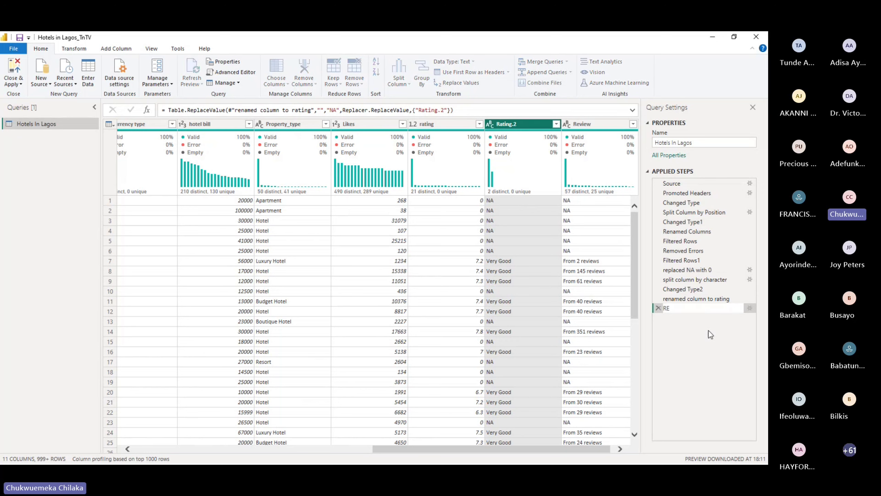
pyautogui.write('eplaced')
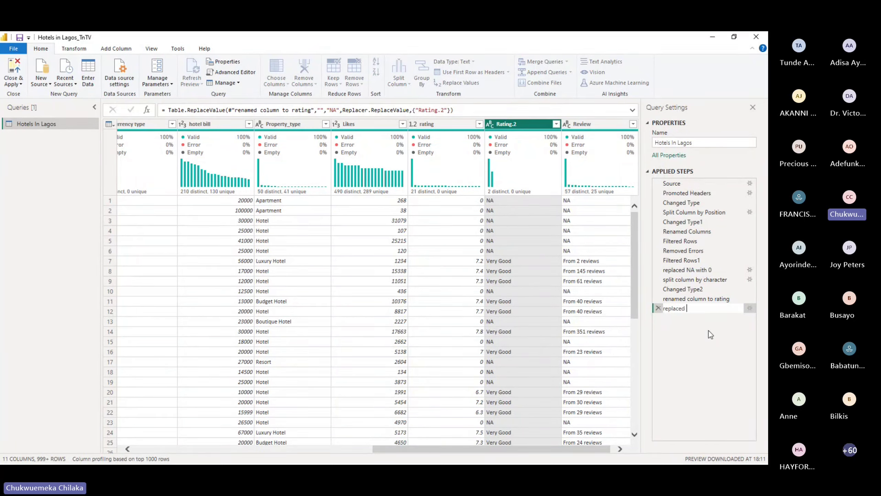
pyautogui.write(' blanks')
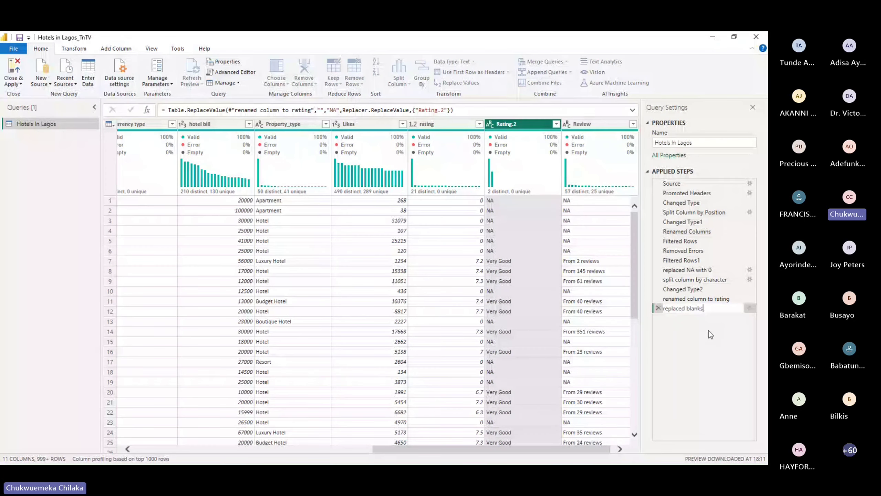
pyautogui.write(' with NA')
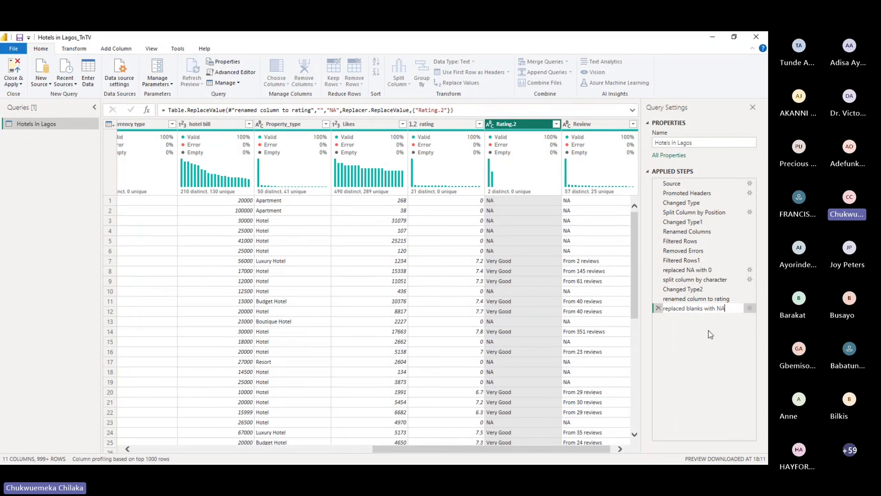
pyautogui.press('Return')
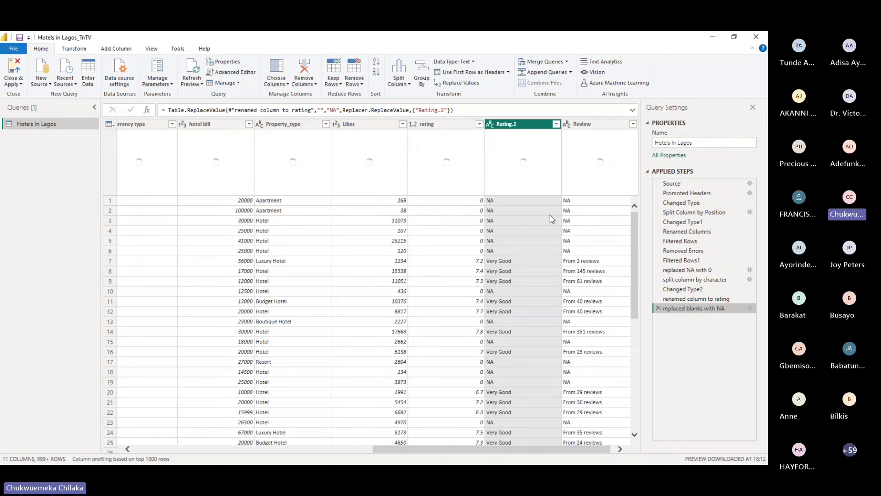
# Rename the Rating.2 column as hotel_grade.
pyautogui.doubleClick(507, 125)
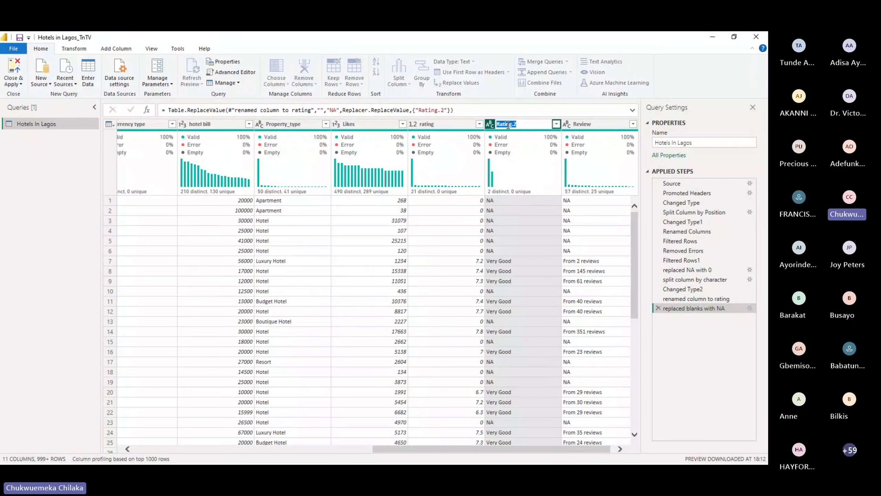
pyautogui.write('grade')
pyautogui.press('BackSpace')
pyautogui.press('BackSpace')
pyautogui.press('BackSpace')
pyautogui.press('BackSpace')
pyautogui.press('BackSpace')
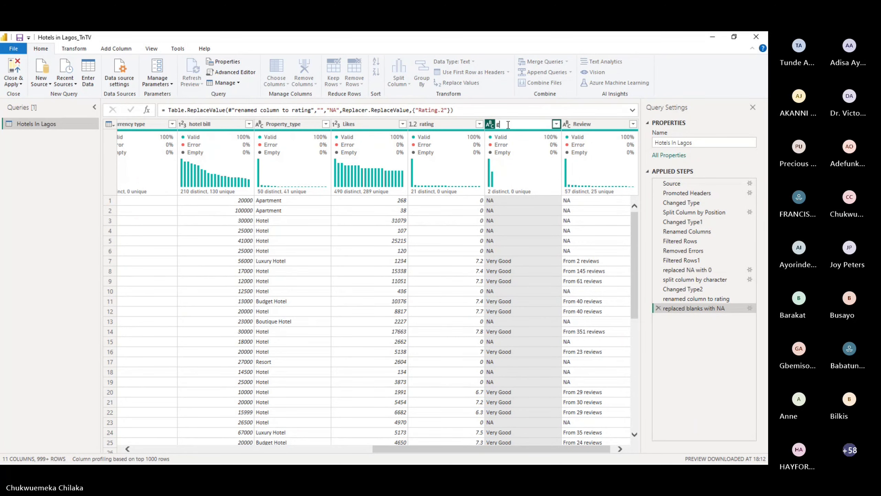
pyautogui.write('hotel')
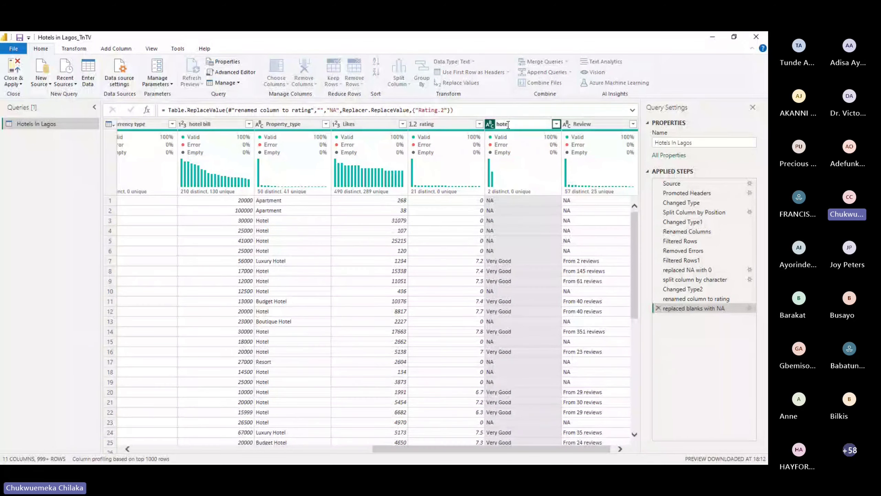
pyautogui.write('_grade')
pyautogui.press('Return')
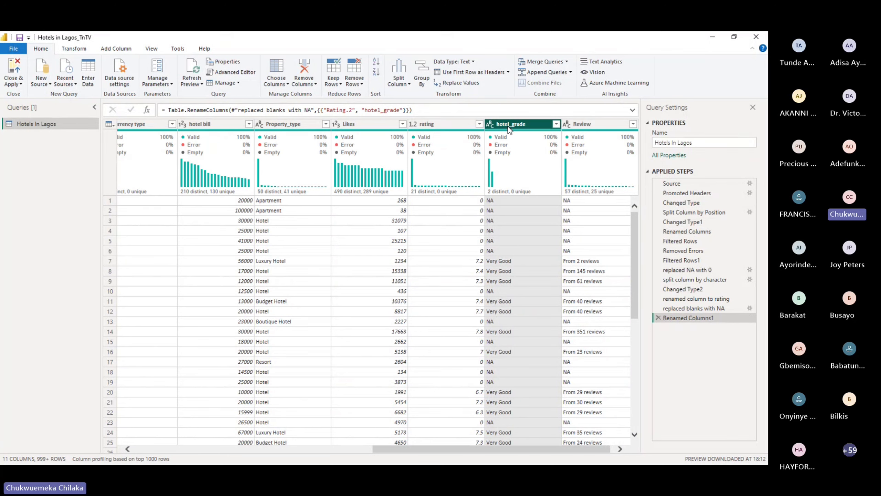
# Rename the hotel_grade column as hotel_grading.
pyautogui.rightClick(509, 129)
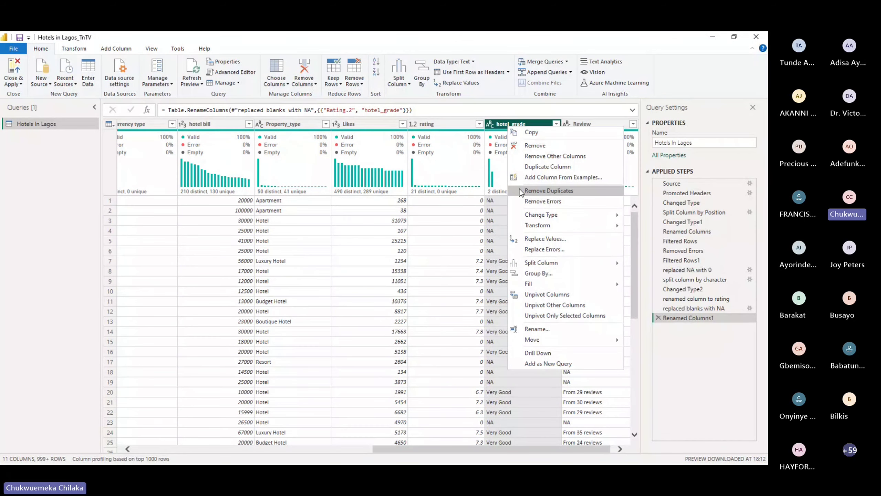
pyautogui.click(549, 330)
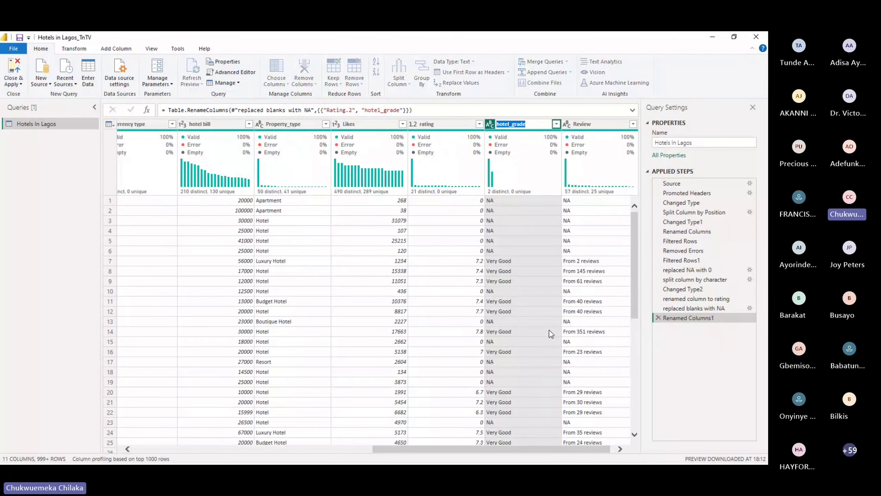
pyautogui.click(540, 121)
pyautogui.press('BackSpace')
pyautogui.write('ing')
pyautogui.press('Return')
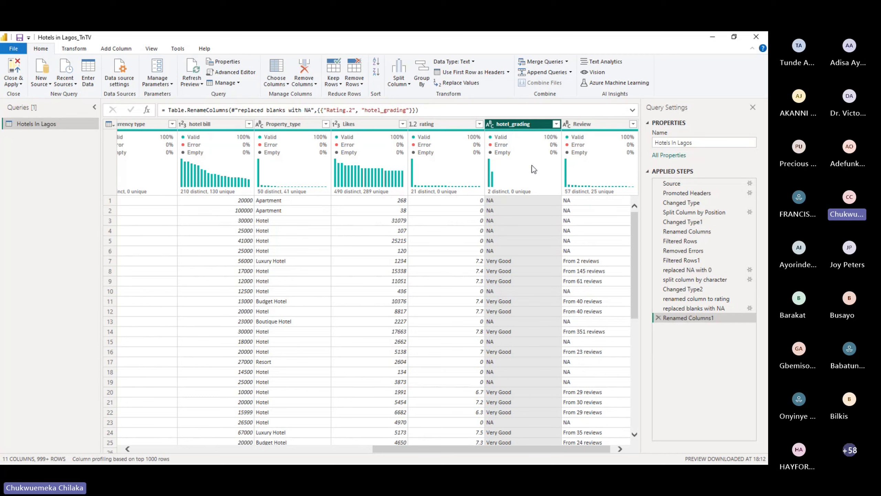
# Rename the Renamed Columns1 applied step as "renamed to hotel_grading".
pyautogui.moveTo(534, 169)
pyautogui.moveTo(514, 138)
pyautogui.rightClick(677, 321)
pyautogui.click(711, 340)
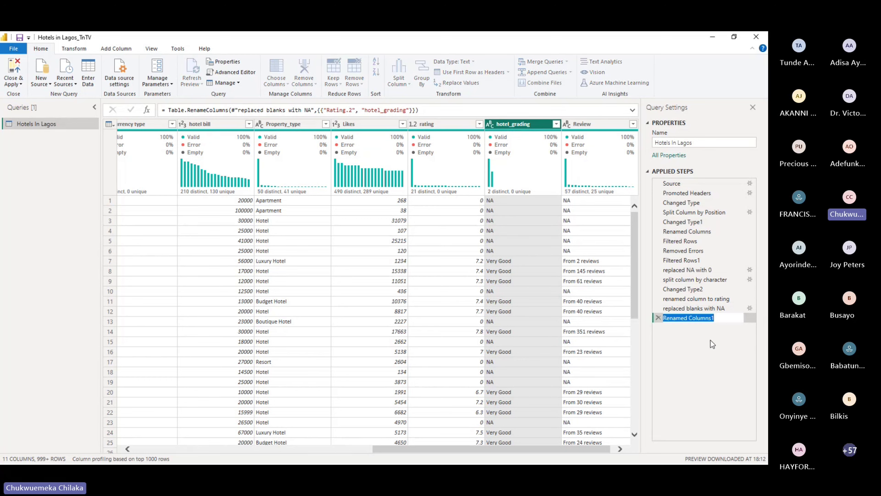
pyautogui.write('renamed')
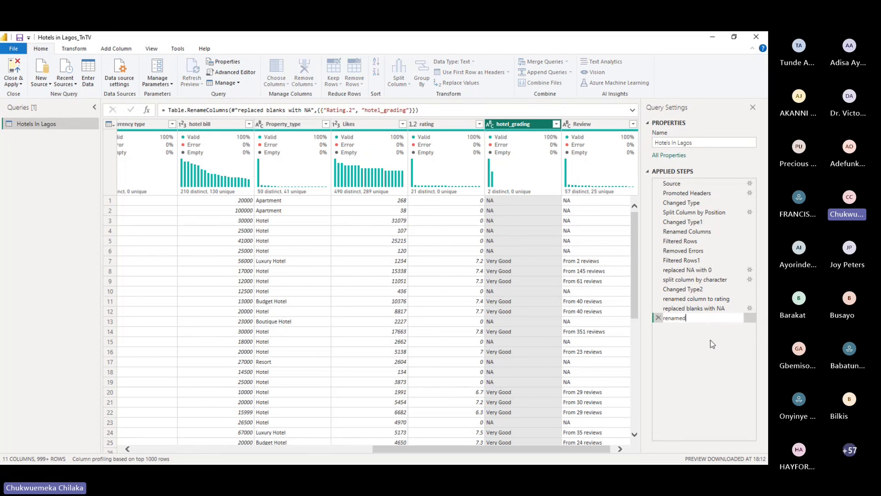
pyautogui.write(' to ')
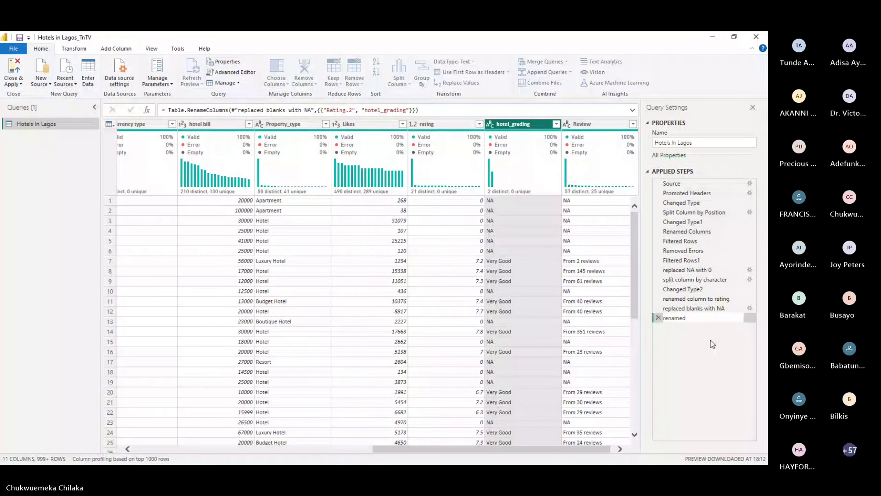
pyautogui.write('hotel_grading')
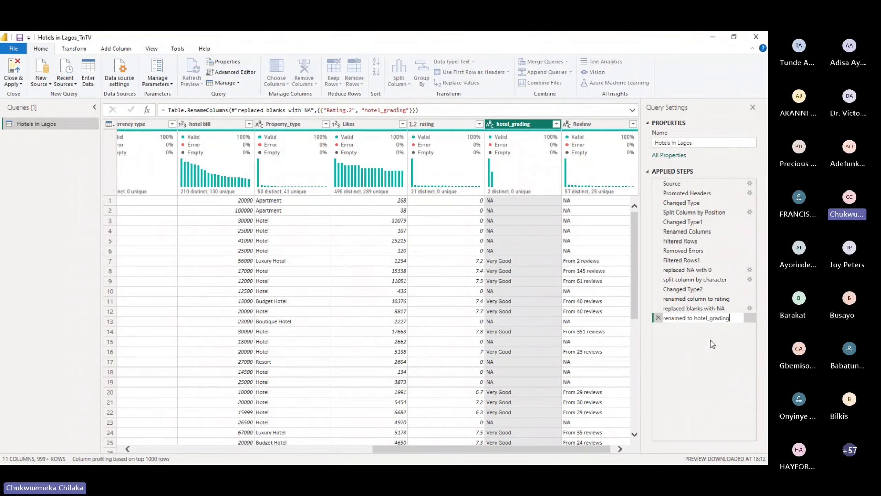
pyautogui.press('Return')
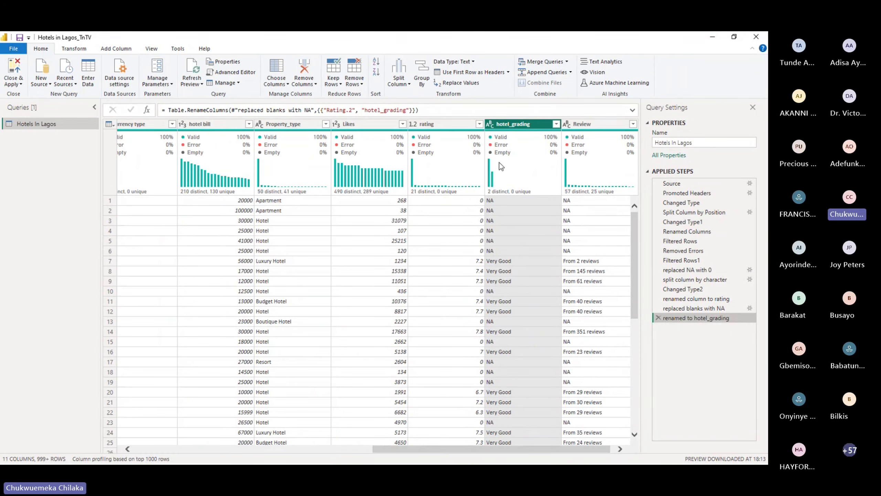
# Apply the pending Hotels In Lagos query changes to the data model without closing the query editor.
pyautogui.moveTo(489, 180)
pyautogui.moveTo(431, 180)
pyautogui.moveTo(485, 451); pyautogui.dragTo(549, 451)
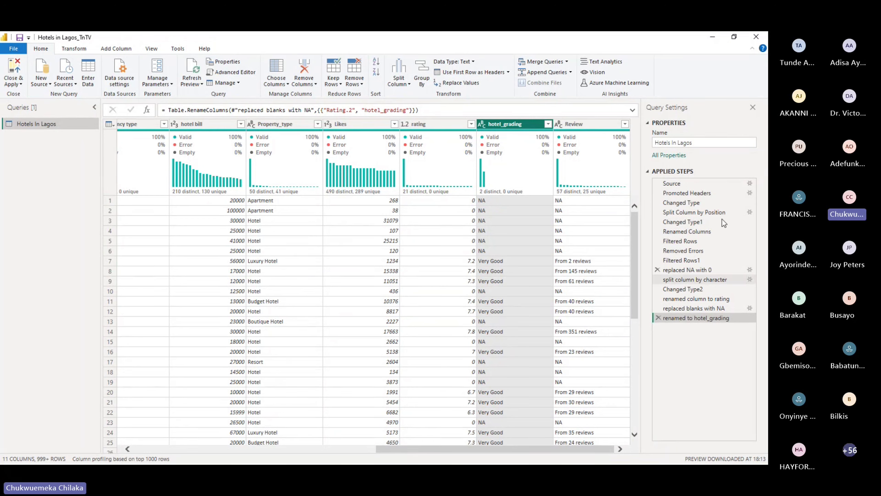
pyautogui.click(20, 84)
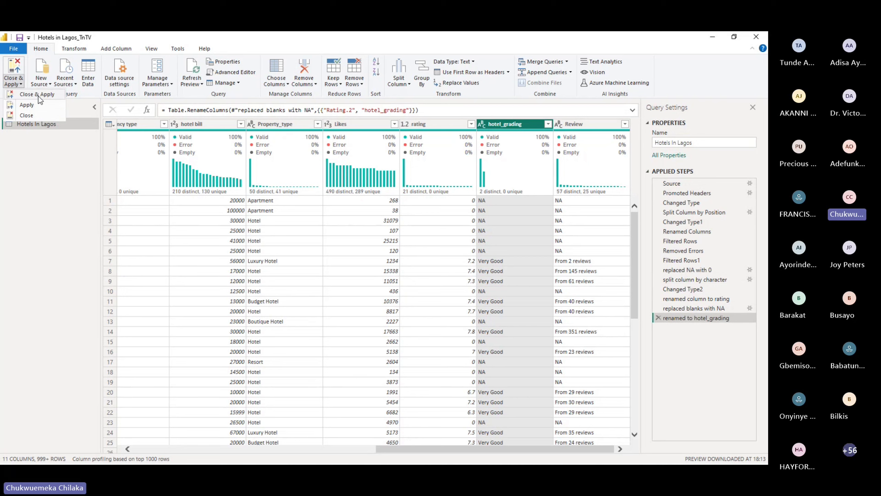
pyautogui.click(31, 104)
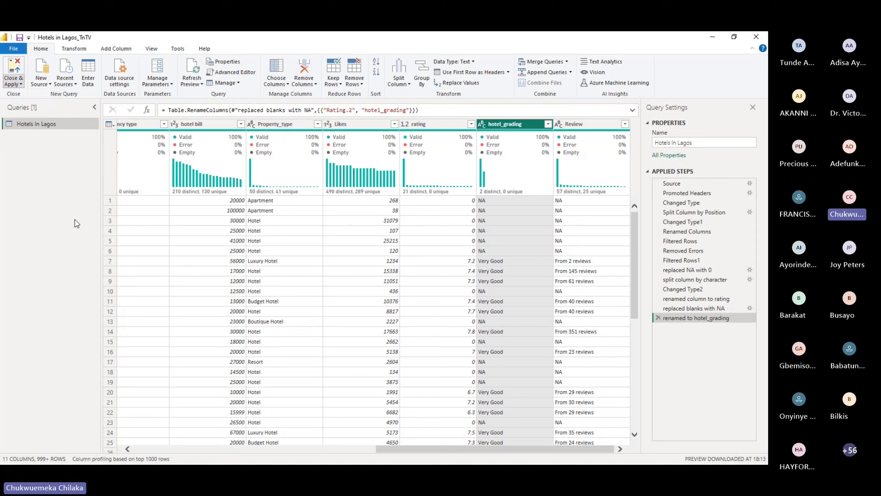
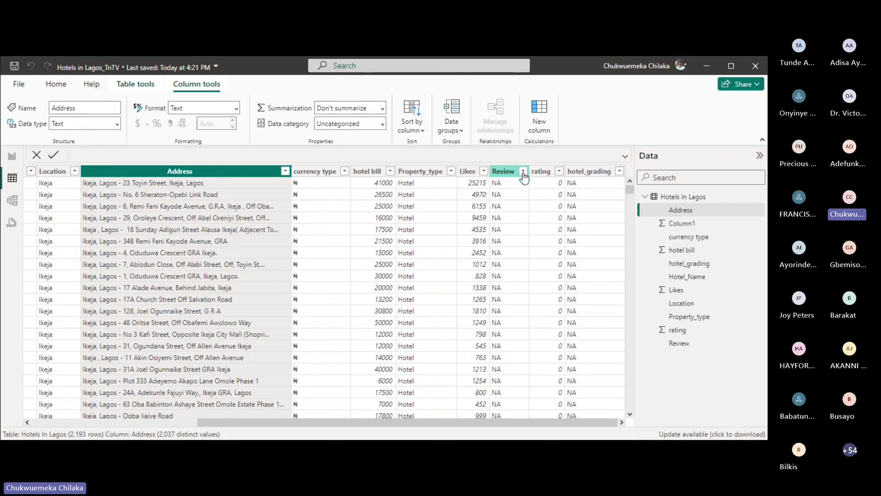
# Examine the distinct values of the Review and hotel_grading columns in the loaded Hotels In Lagos table, ending at its first columns.
pyautogui.click(523, 173)
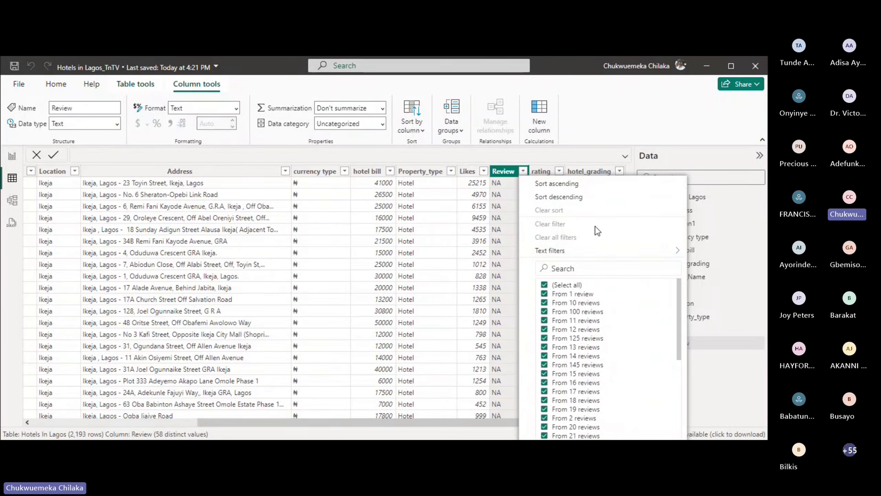
pyautogui.click(556, 197)
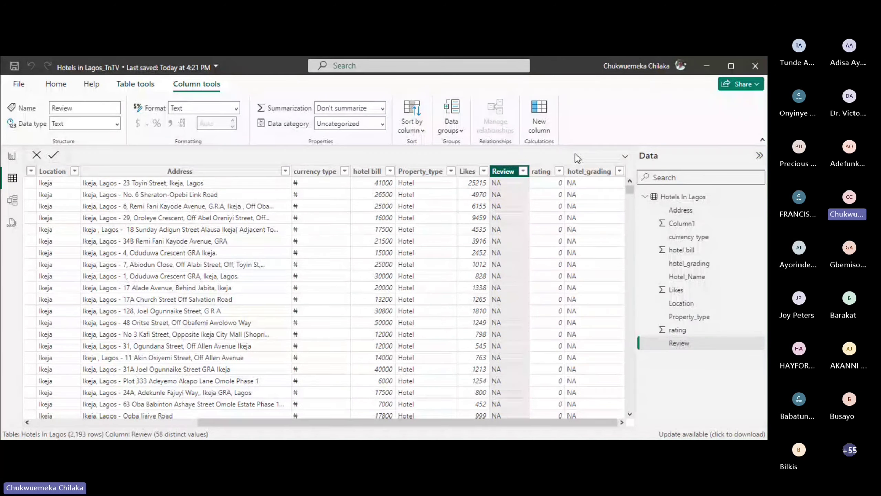
pyautogui.click(620, 172)
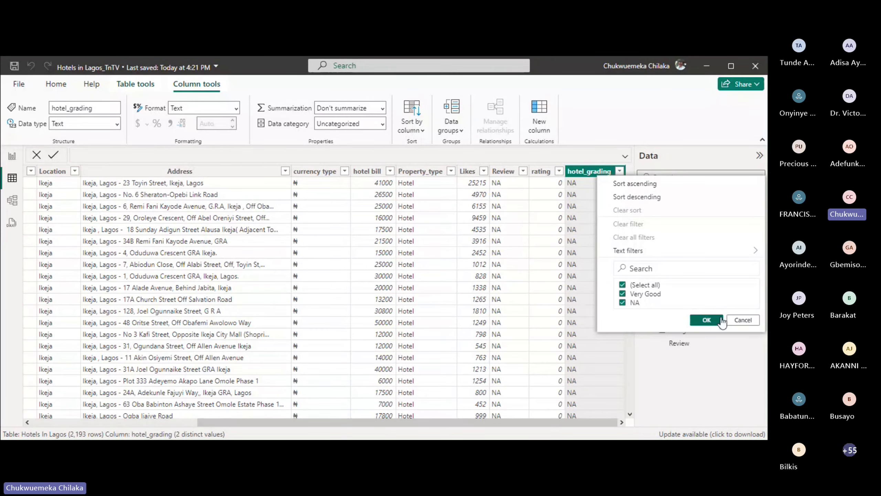
pyautogui.click(706, 320)
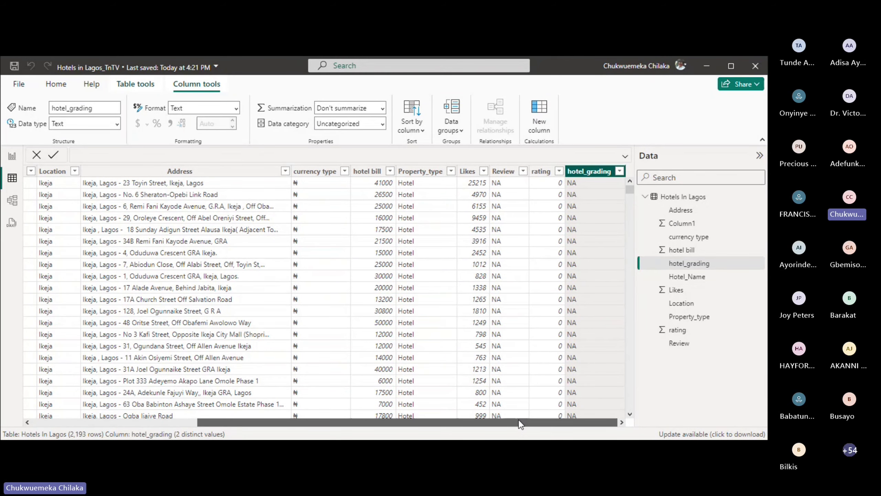
pyautogui.moveTo(517, 424); pyautogui.dragTo(284, 426)
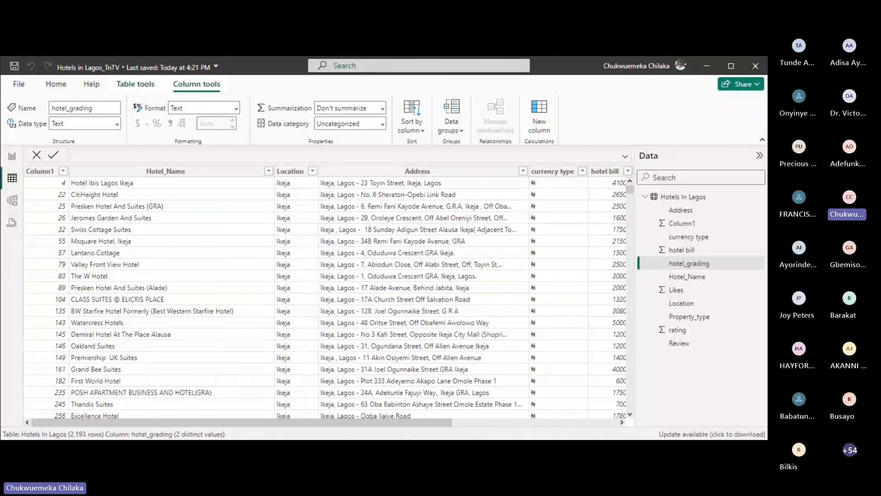
# Switch to the report view and reopen the Hotels In Lagos query for editing.
pyautogui.click(12, 156)
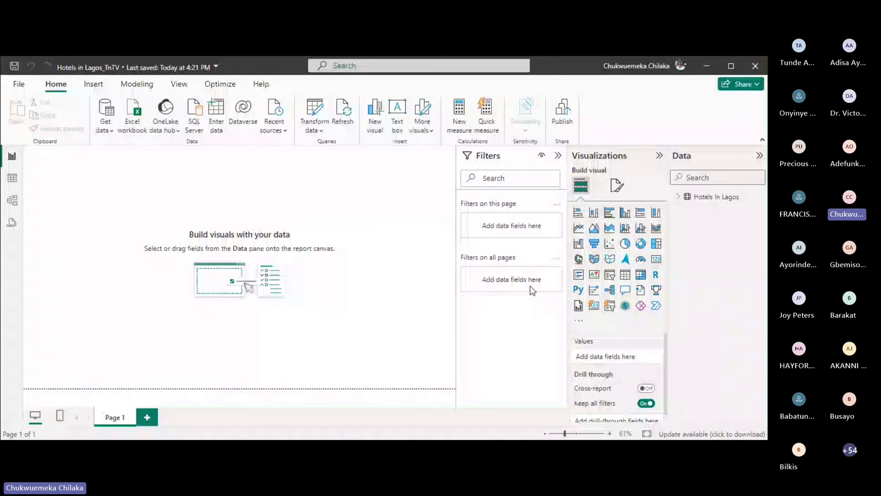
pyautogui.click(761, 201)
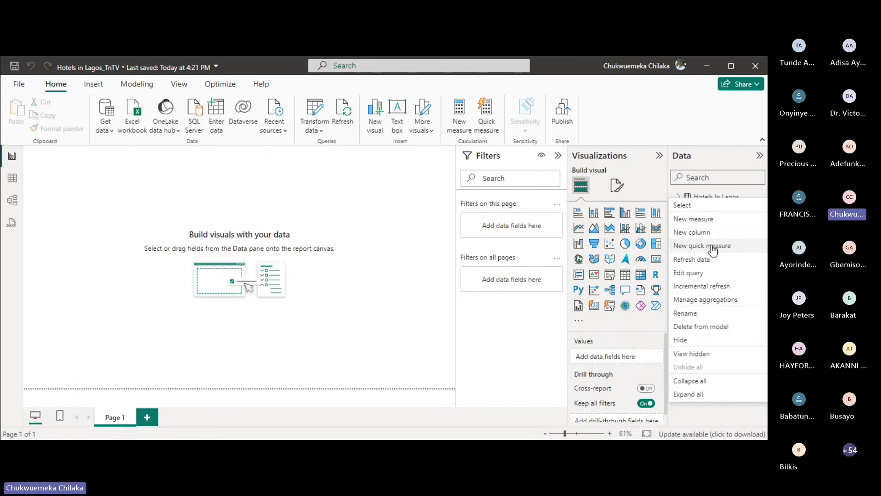
pyautogui.click(707, 274)
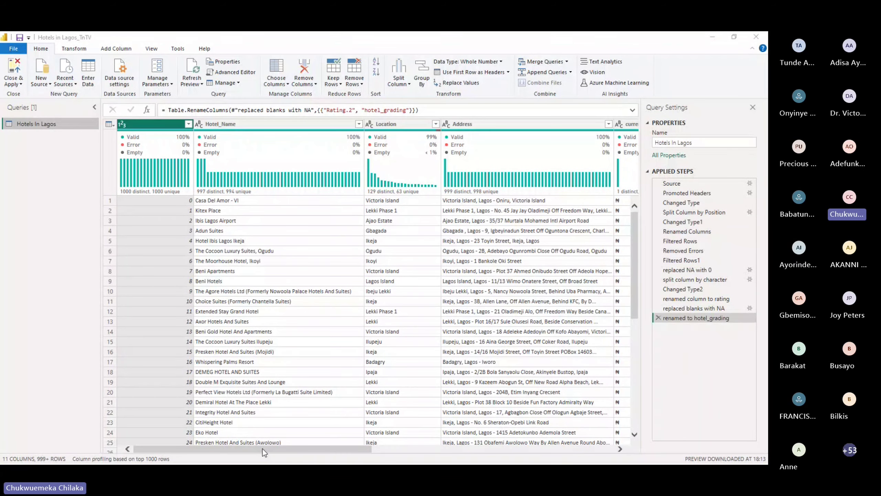
# Review the rating column's distribution and distinct values, and accept its filter with all values selected.
pyautogui.moveTo(262, 449); pyautogui.dragTo(313, 450)
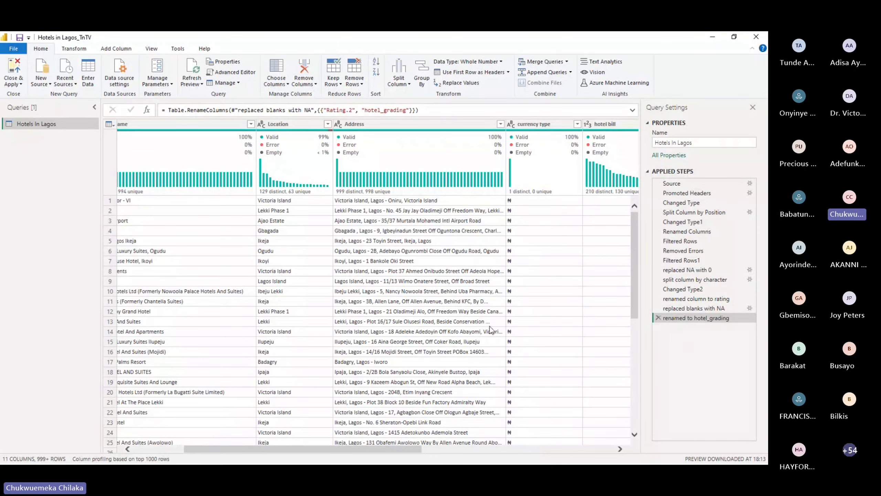
pyautogui.click(733, 39)
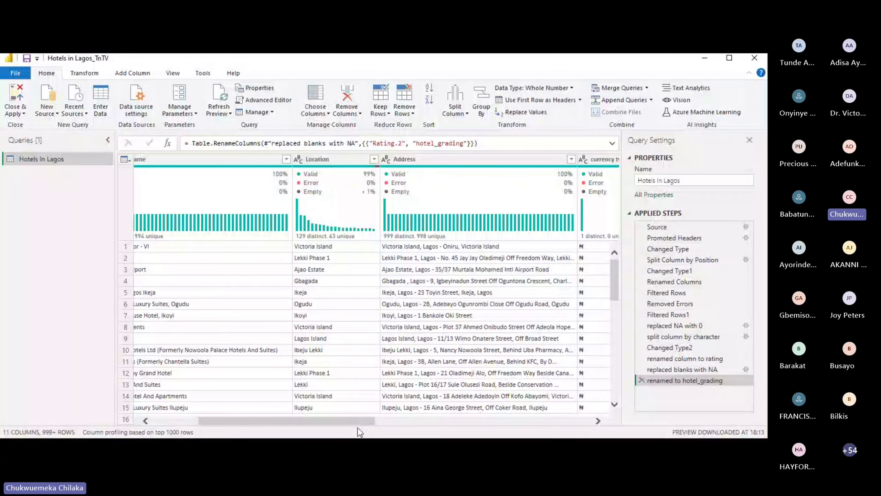
pyautogui.moveTo(353, 420); pyautogui.dragTo(570, 422)
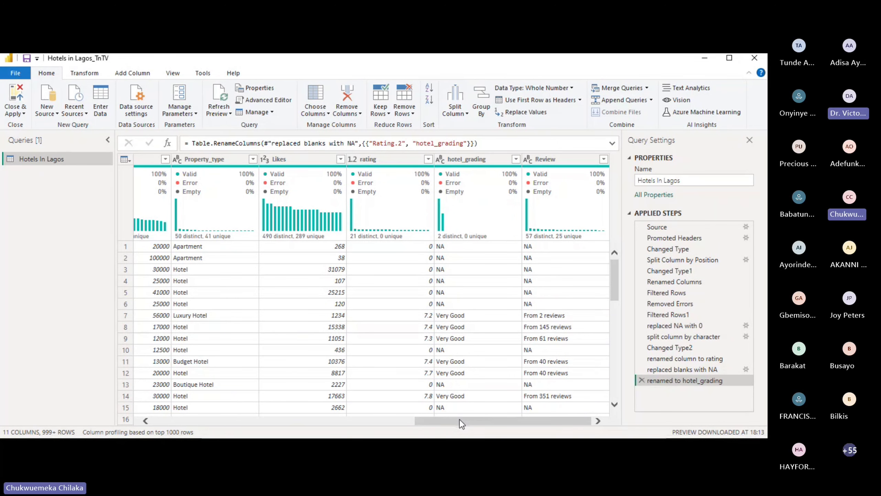
pyautogui.moveTo(460, 419); pyautogui.dragTo(433, 424)
pyautogui.moveTo(448, 234)
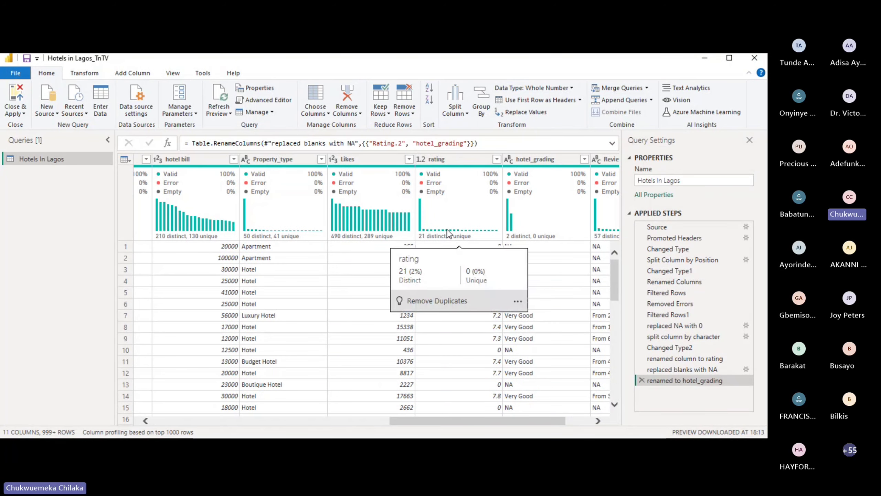
pyautogui.click(497, 160)
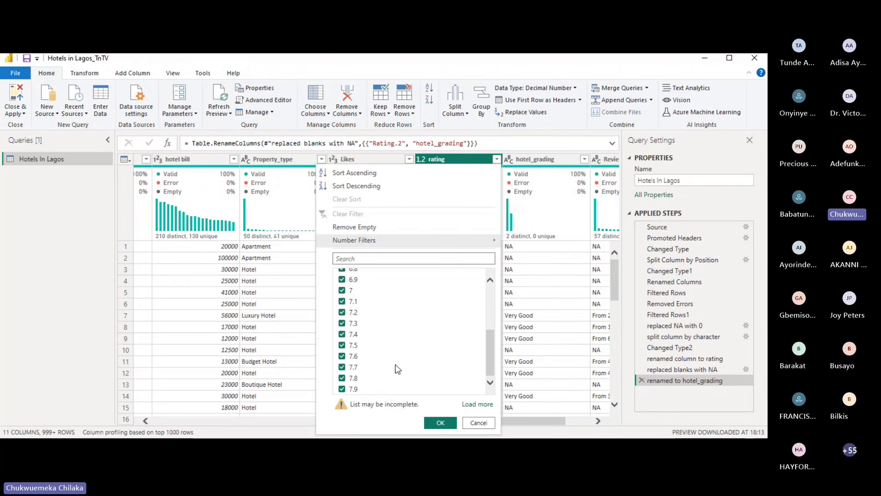
pyautogui.scroll(-1, 398, 369)
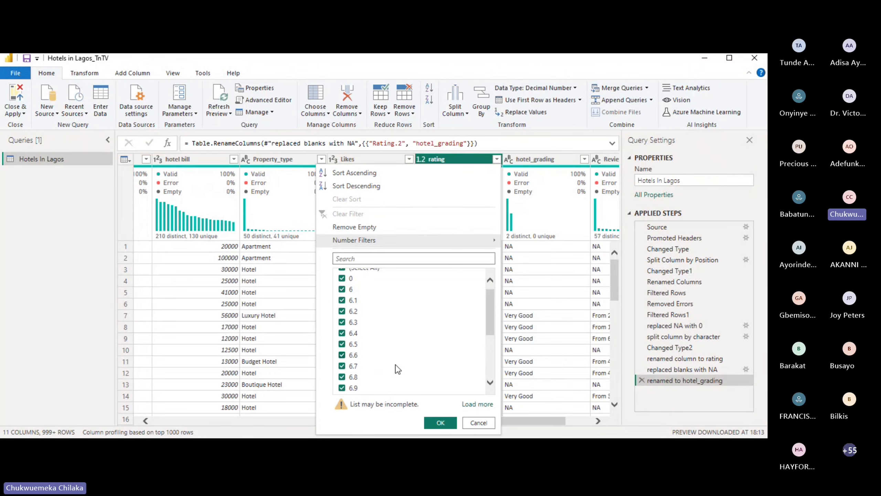
pyautogui.scroll(1, 398, 369)
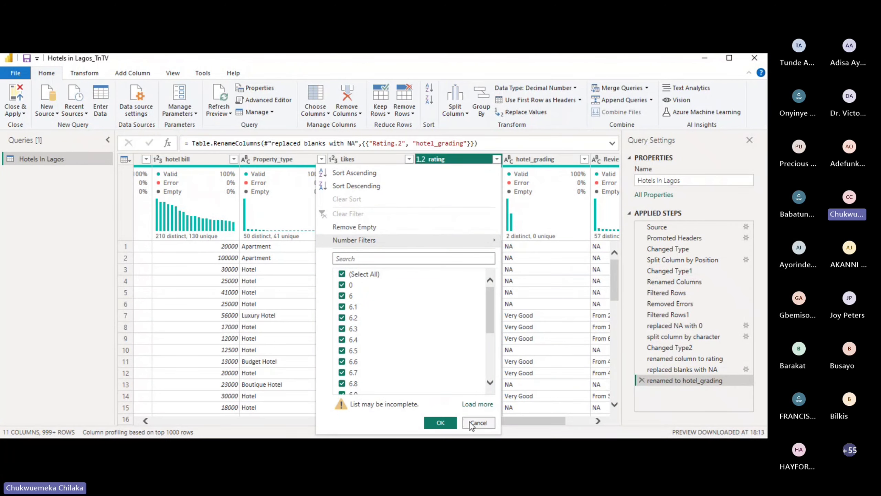
pyautogui.click(440, 423)
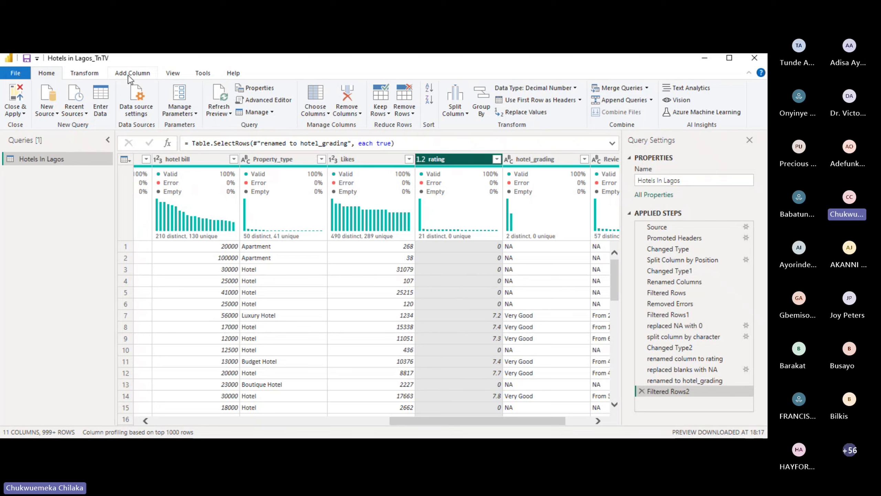
# Start a new conditional column in the Hotels In Lagos query and name it hotel_grouping.
pyautogui.moveTo(469, 170)
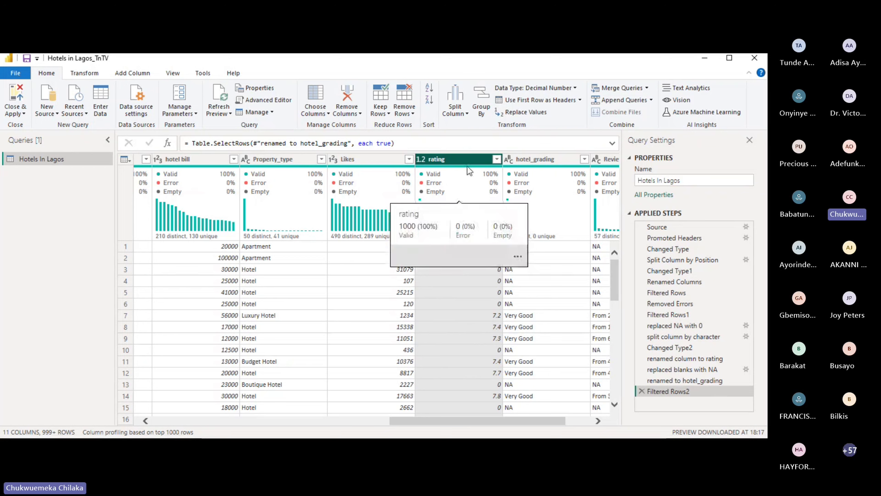
pyautogui.click(142, 73)
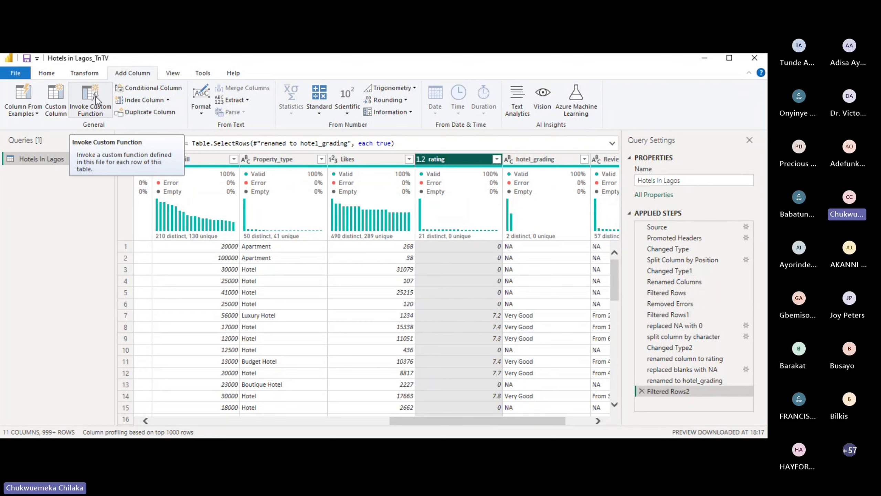
pyautogui.click(143, 89)
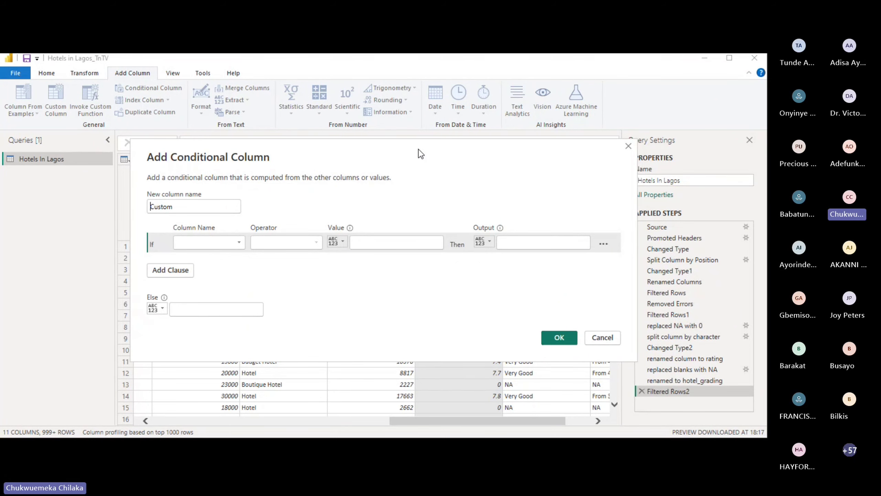
pyautogui.moveTo(419, 150); pyautogui.dragTo(305, 285)
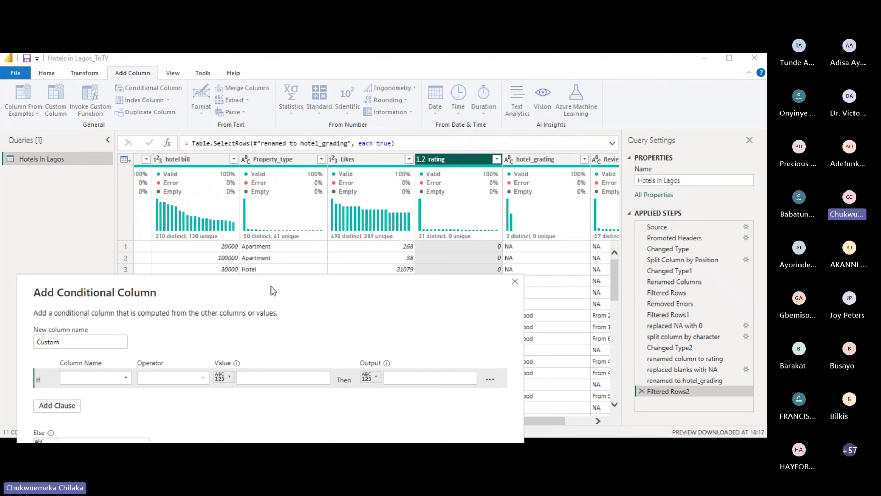
pyautogui.moveTo(273, 291); pyautogui.dragTo(337, 120)
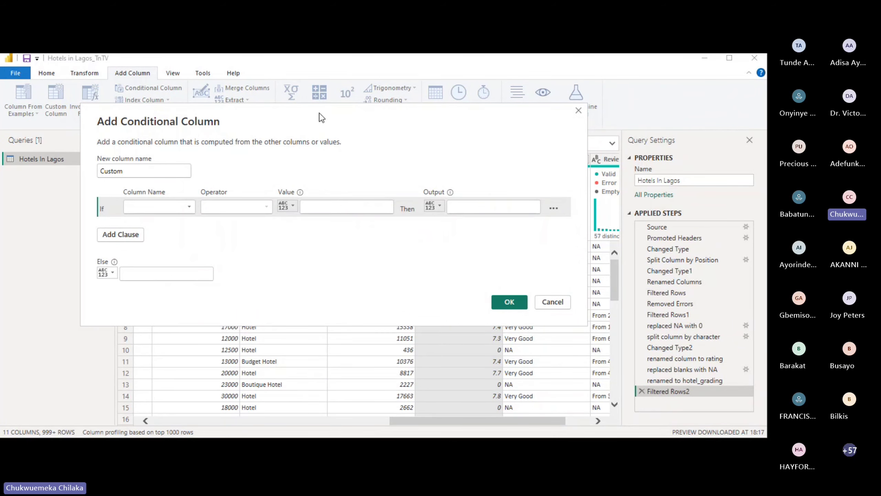
pyautogui.moveTo(322, 118); pyautogui.dragTo(339, 116)
pyautogui.doubleClick(137, 170)
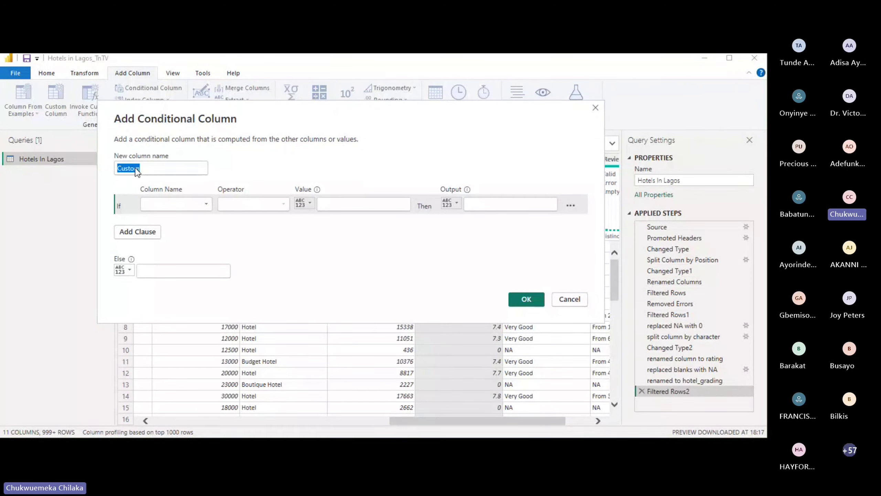
pyautogui.write('hotel')
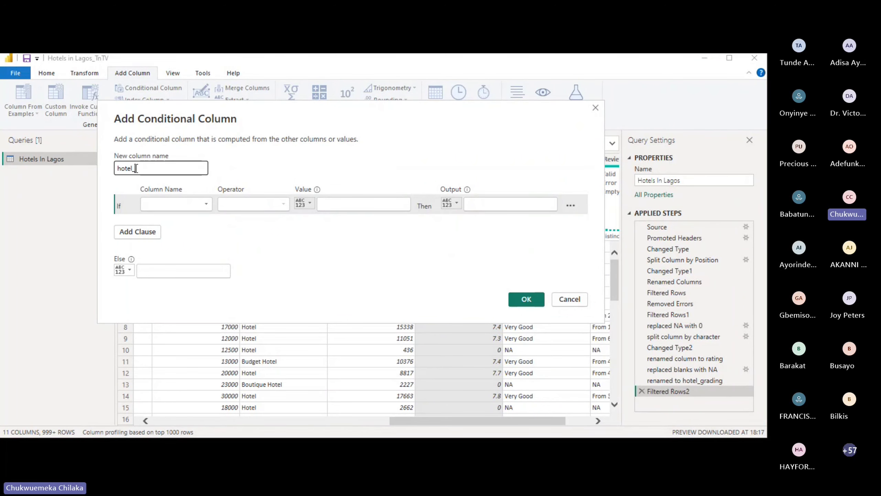
pyautogui.write('_group')
pyautogui.write('ing')
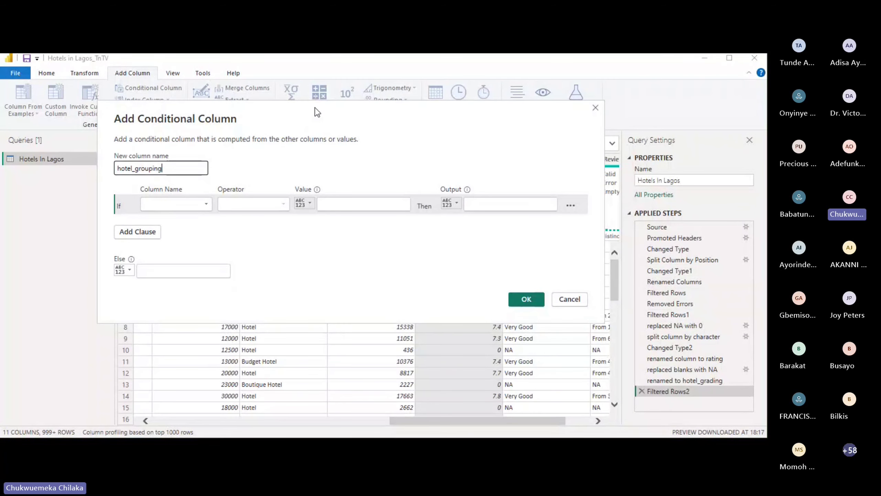
# Base the first condition of hotel_grouping on the rating column with the operator "is greater than or equal to".
pyautogui.moveTo(317, 112); pyautogui.dragTo(257, 295)
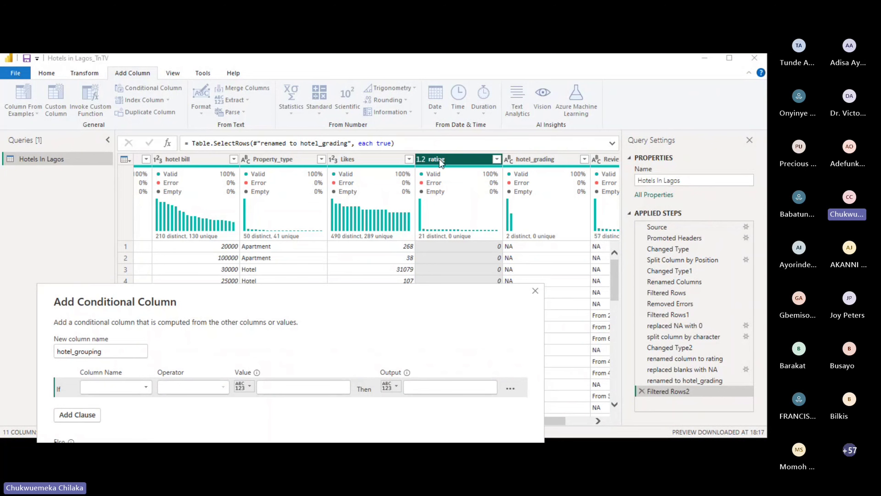
pyautogui.moveTo(294, 301); pyautogui.dragTo(344, 120)
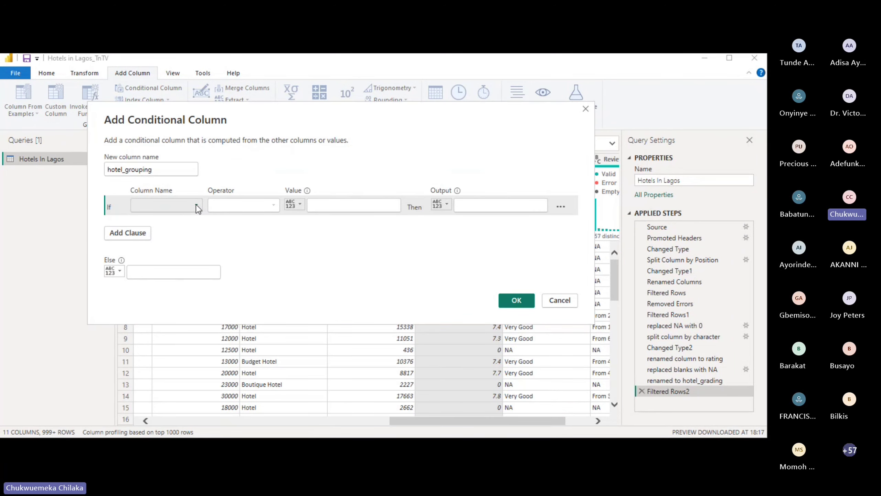
pyautogui.press('Escape')
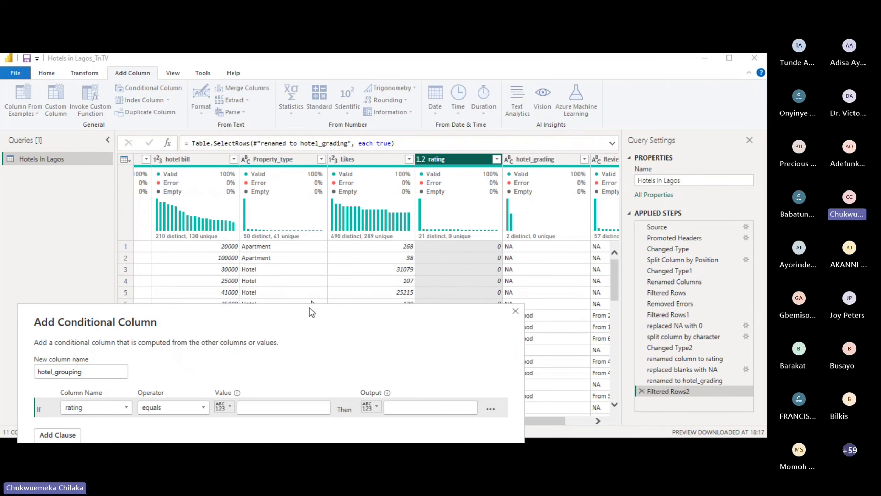
pyautogui.moveTo(312, 312); pyautogui.dragTo(395, 113)
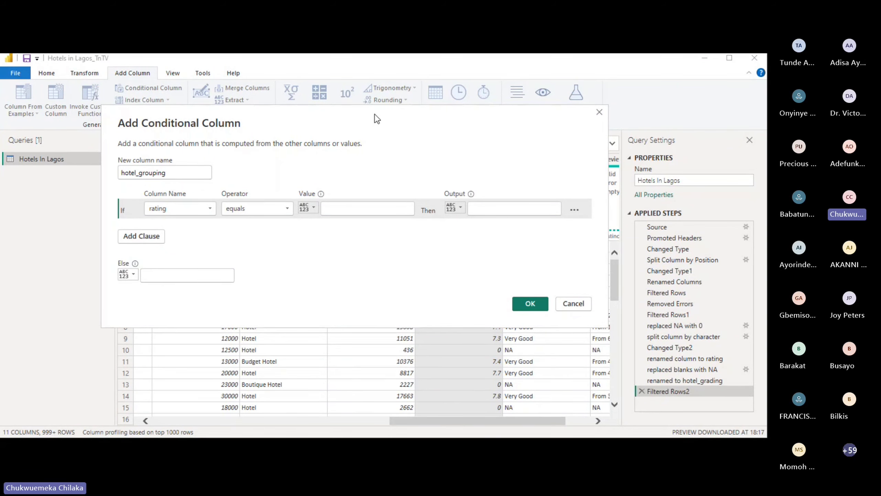
pyautogui.moveTo(375, 114); pyautogui.dragTo(218, 85)
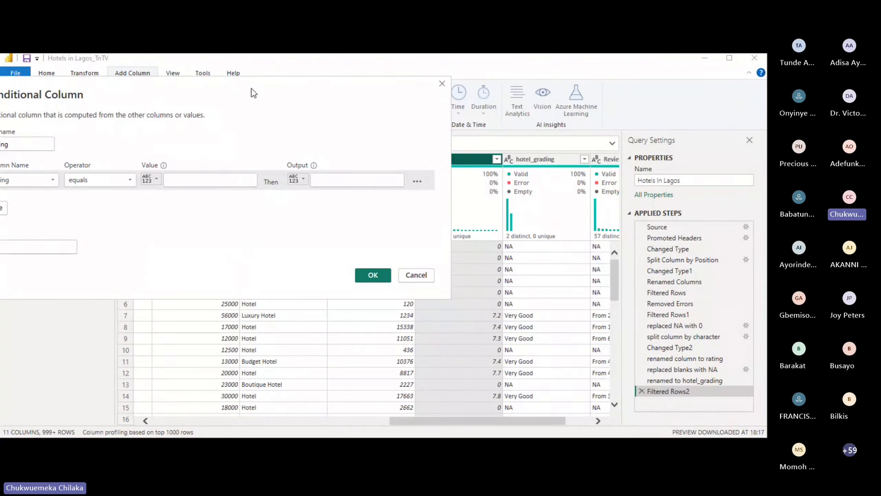
pyautogui.moveTo(252, 90); pyautogui.dragTo(378, 123)
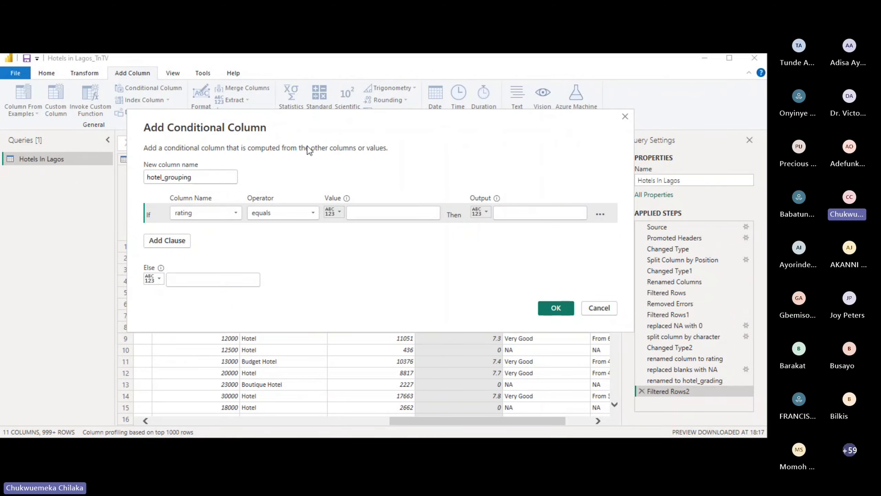
pyautogui.press('Escape')
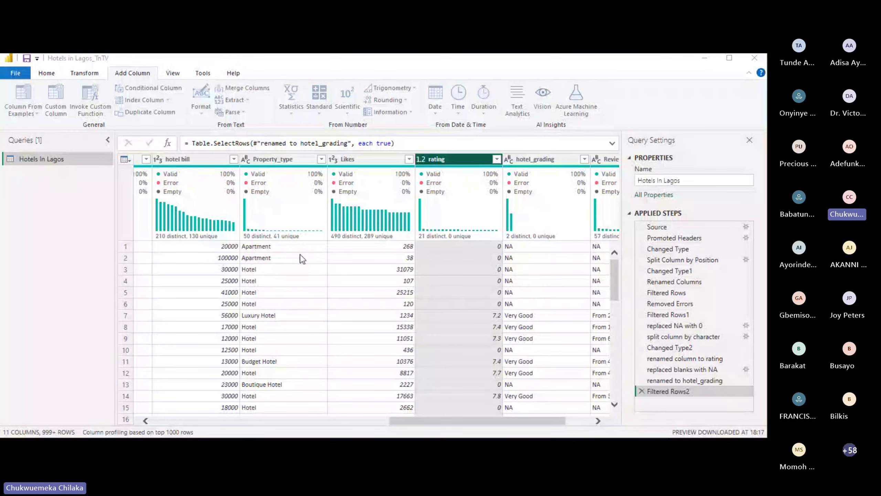
pyautogui.click(301, 256)
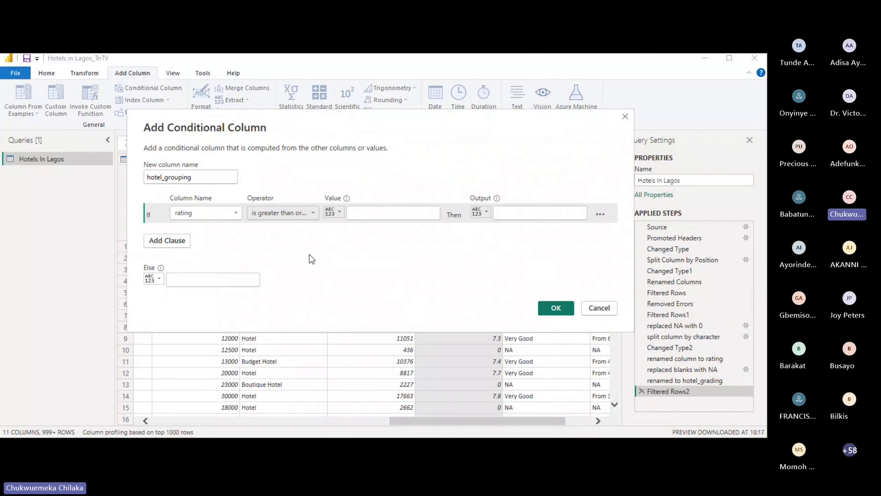
# Set the first condition's comparison value to 7.5 and its output to "group A".
pyautogui.click(410, 215)
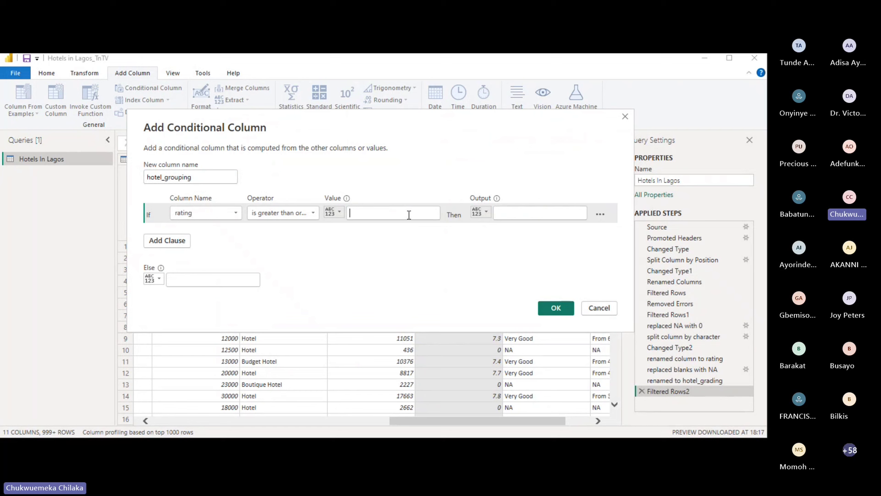
pyautogui.write('7.5')
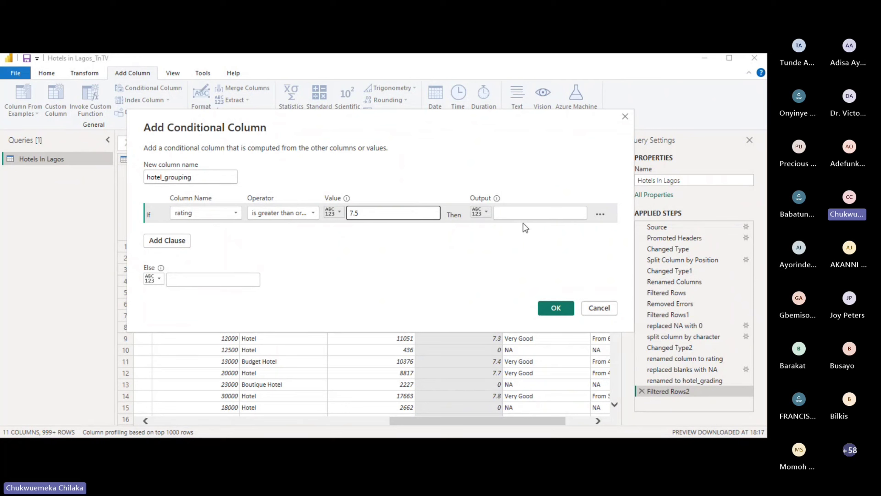
pyautogui.click(528, 215)
pyautogui.write('group')
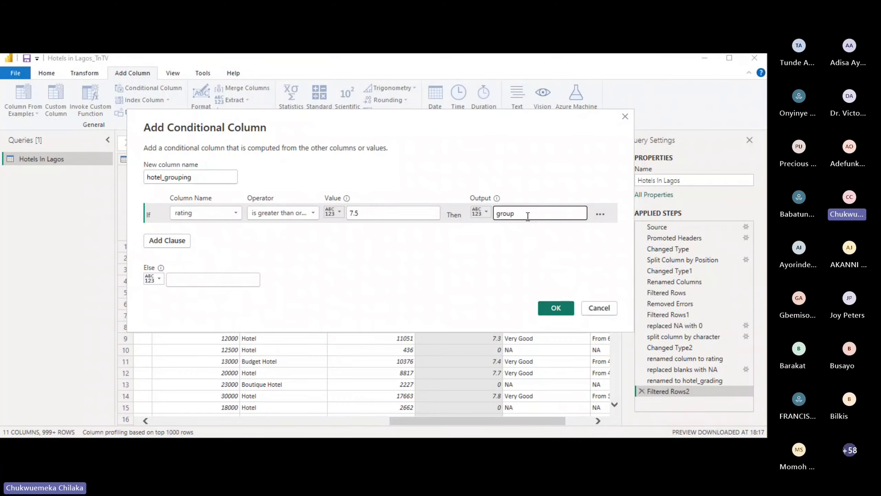
pyautogui.write('A')
pyautogui.press('BackSpace')
pyautogui.click(517, 214)
# Add an Else If clause that outputs "group B" when rating is greater than or equal to 6.5.
pyautogui.click(168, 241)
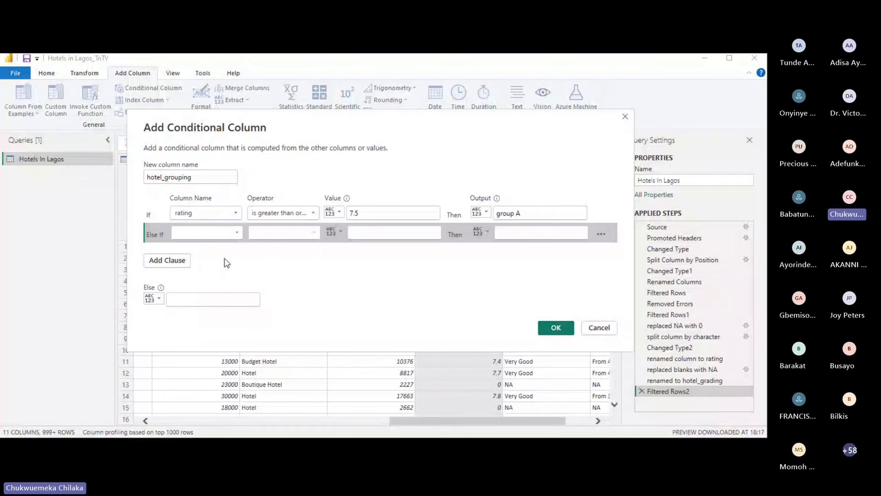
pyautogui.press('Escape')
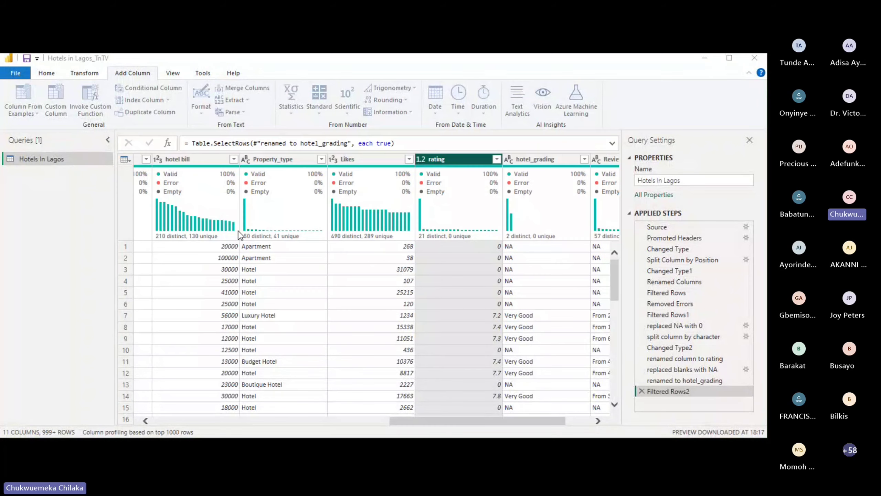
pyautogui.click(205, 328)
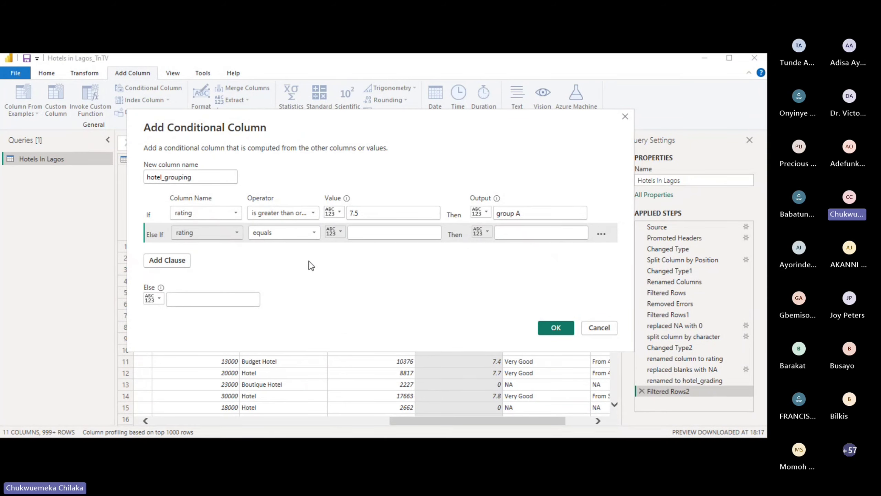
pyautogui.press('Escape')
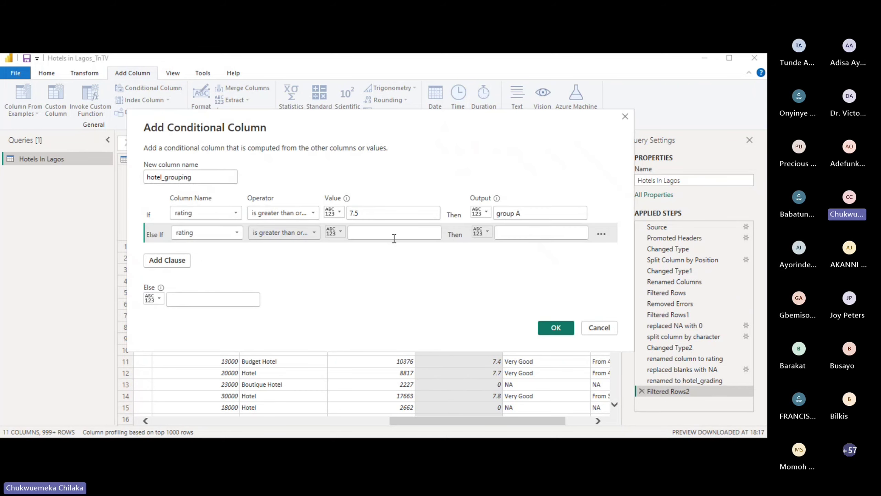
pyautogui.click(396, 234)
pyautogui.write('6')
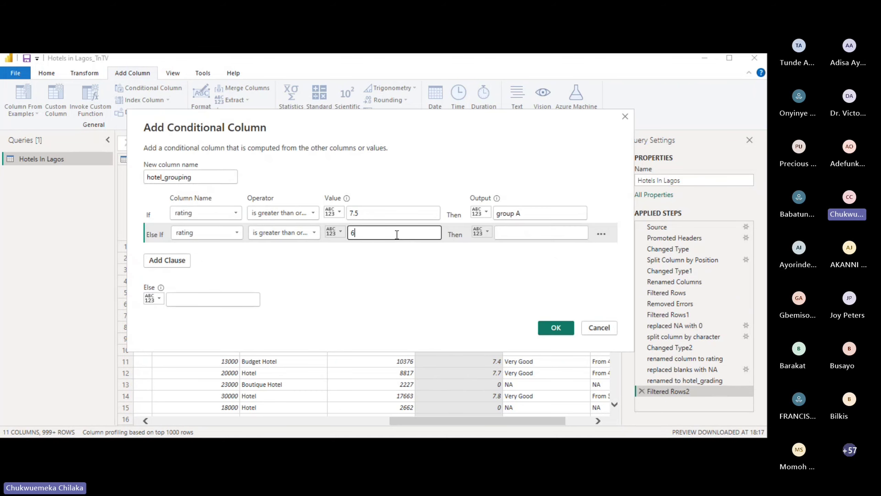
pyautogui.write('.5')
pyautogui.click(516, 232)
pyautogui.write('g')
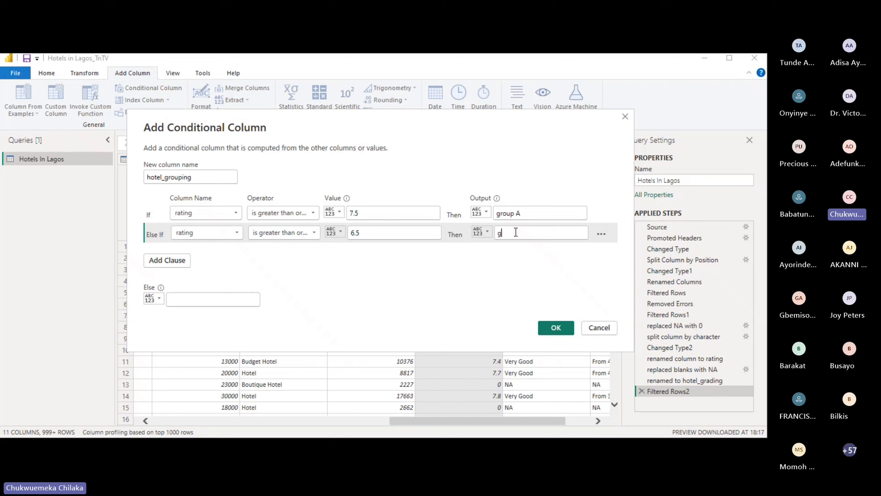
pyautogui.write('roup')
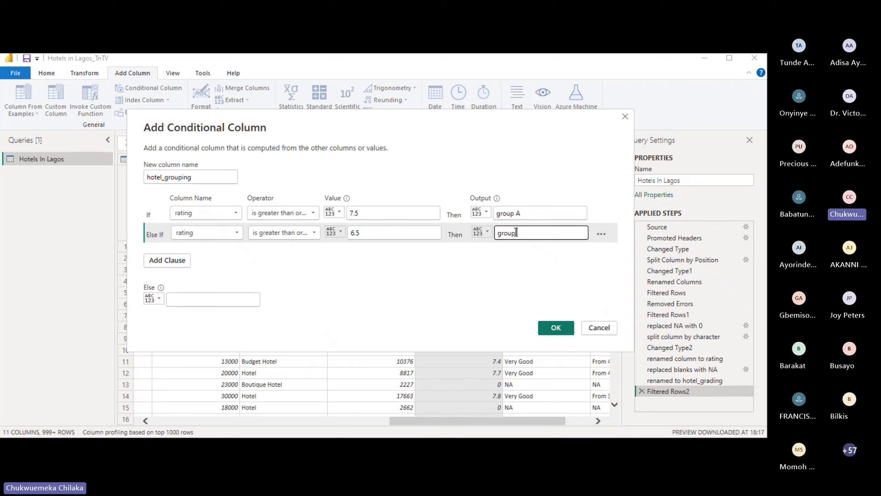
pyautogui.write(' B')
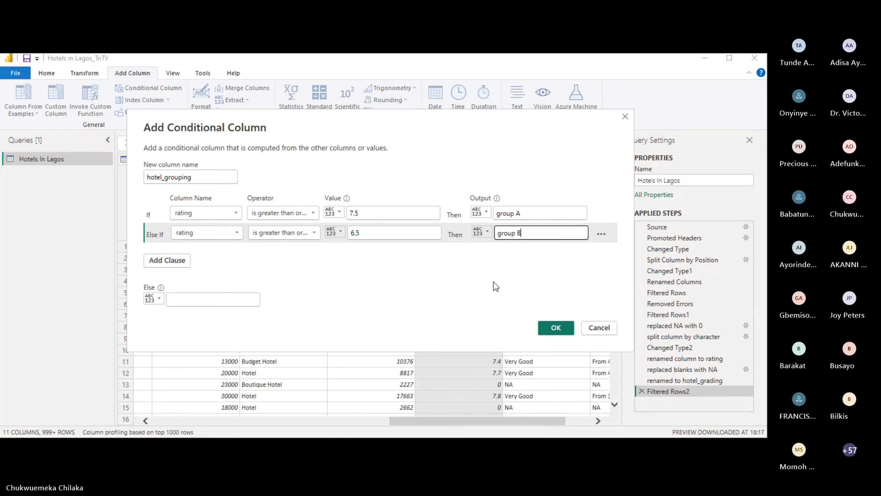
# Add another Else If clause that outputs "group C" when rating is greater than or equal to 6.0.
pyautogui.click(163, 263)
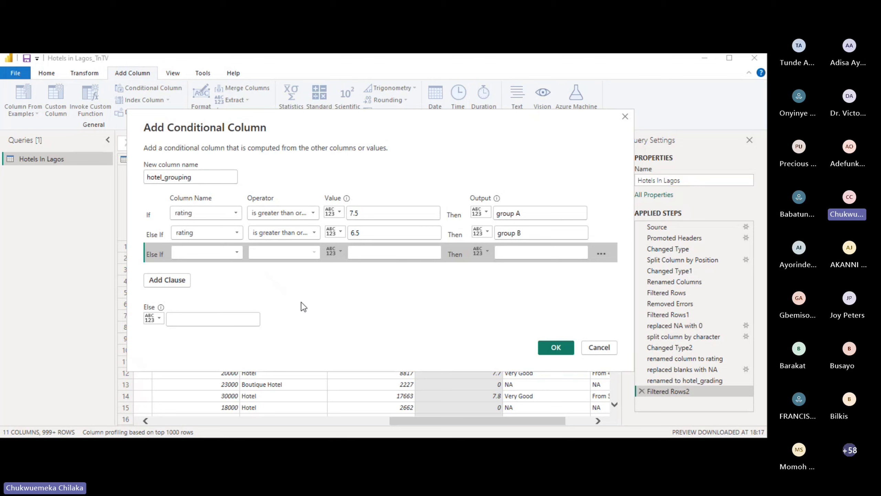
pyautogui.click(238, 253)
pyautogui.click(188, 345)
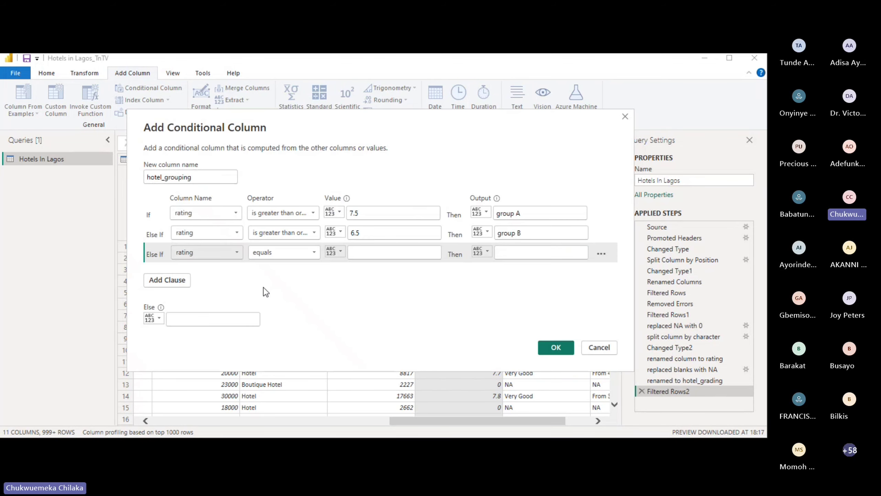
pyautogui.click(313, 252)
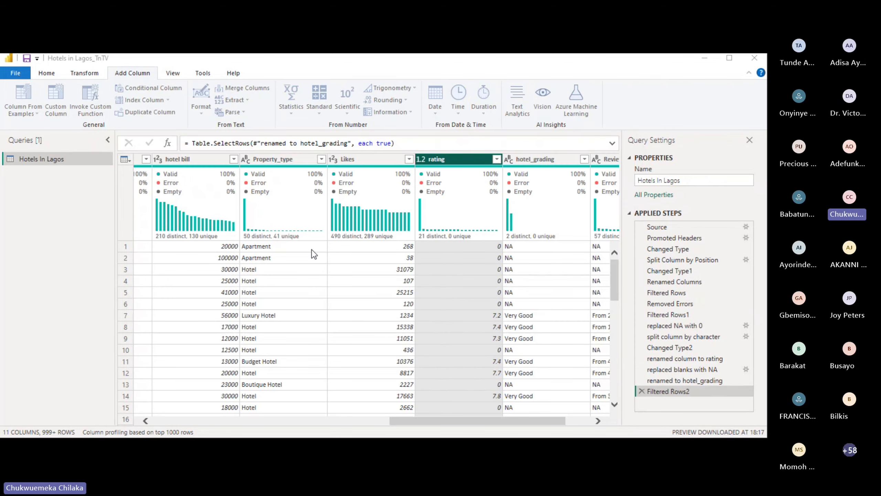
pyautogui.click(311, 294)
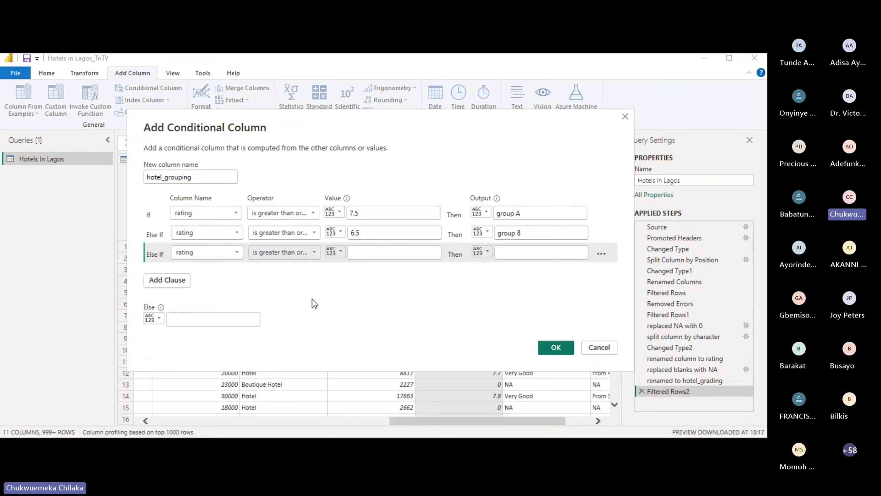
pyautogui.click(393, 254)
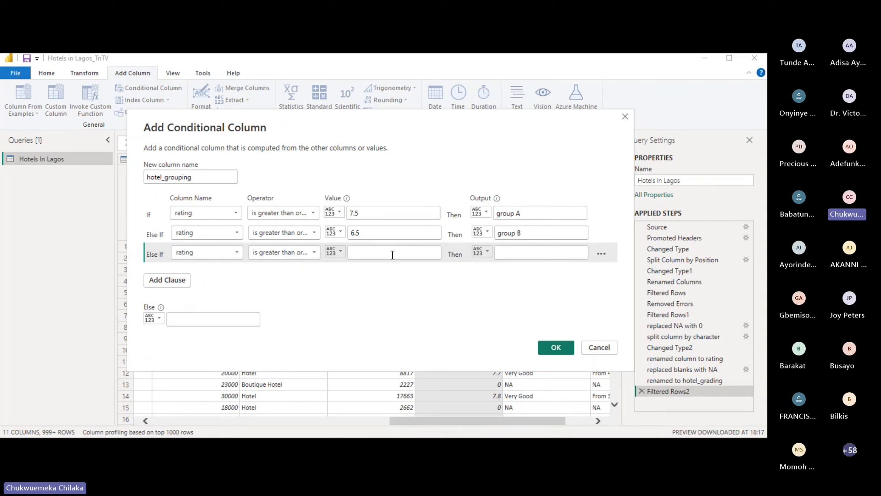
pyautogui.write('6.0')
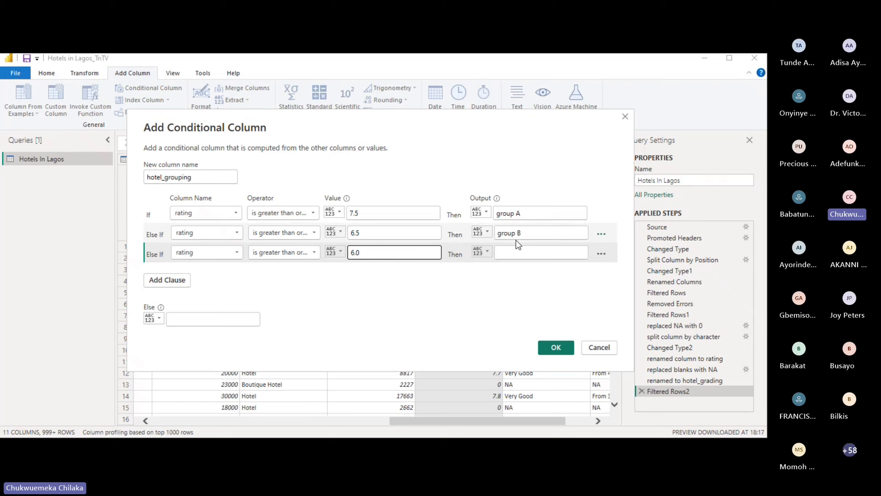
pyautogui.click(521, 252)
pyautogui.write('group ')
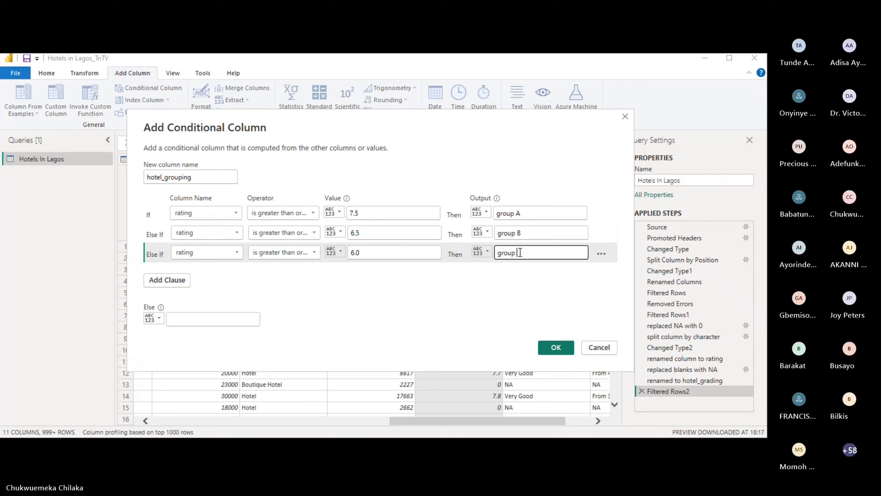
pyautogui.write('C')
# Add a fourth clause that outputs "group D" when rating is greater than or equal to 0, and create the hotel_grouping column.
pyautogui.click(168, 282)
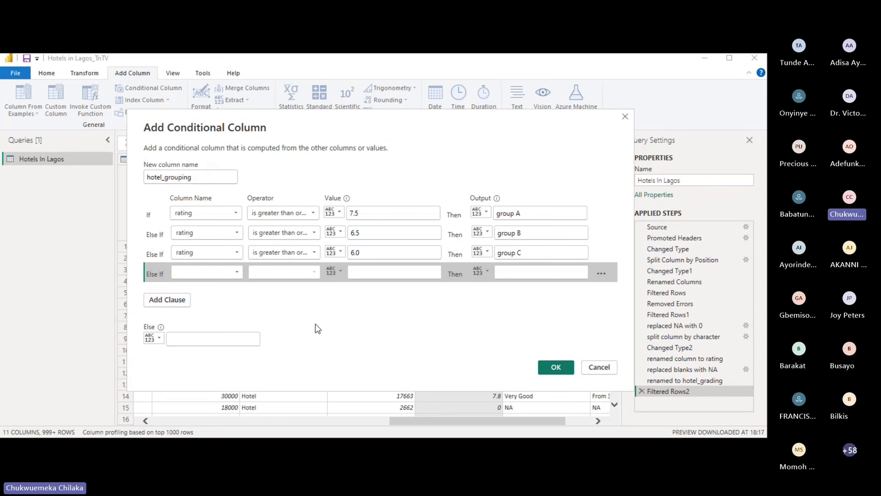
pyautogui.click(240, 273)
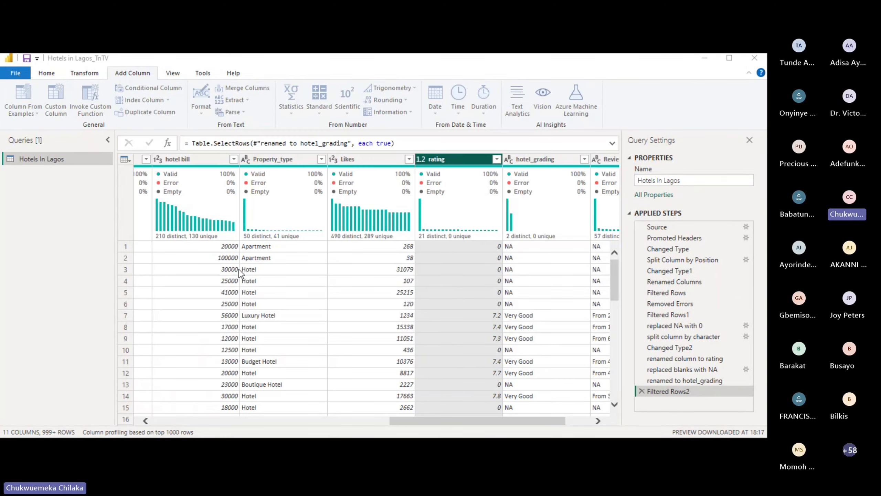
pyautogui.click(201, 374)
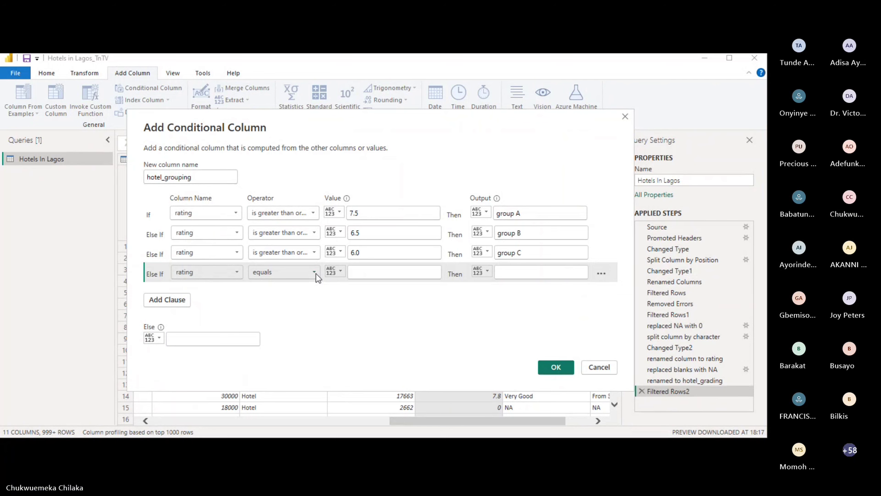
pyautogui.press('Escape')
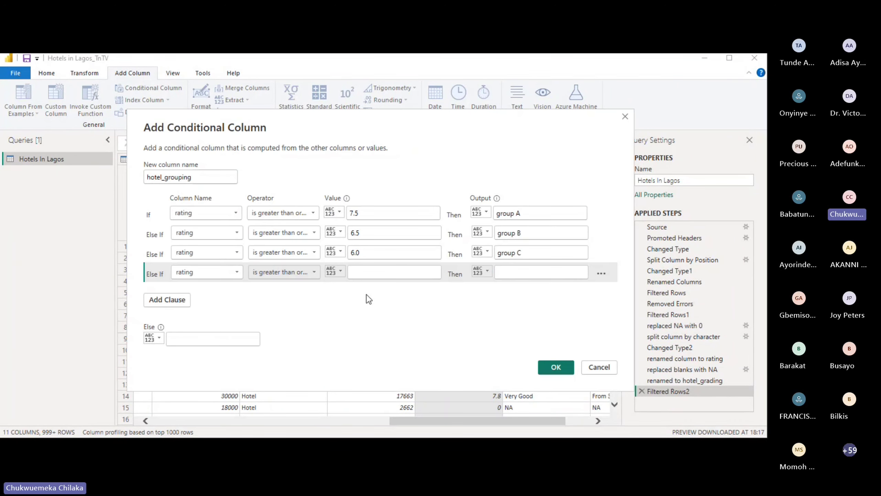
pyautogui.click(377, 276)
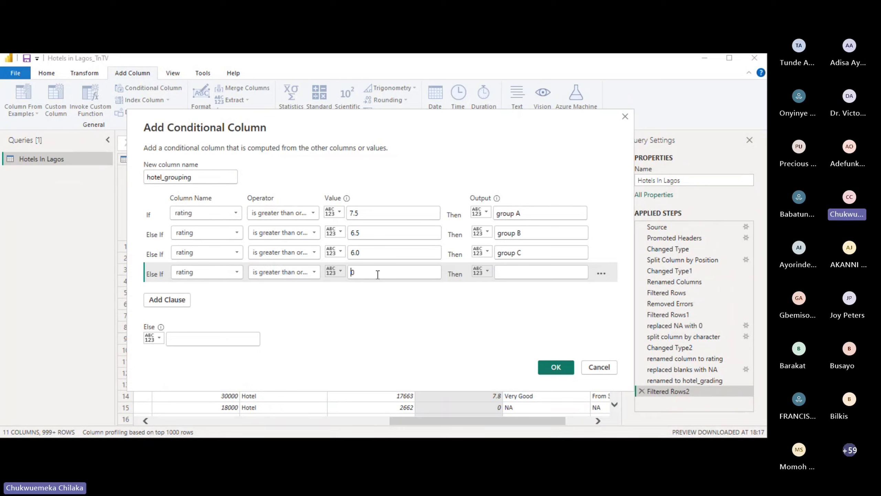
pyautogui.write('0')
pyautogui.click(535, 273)
pyautogui.write('group ')
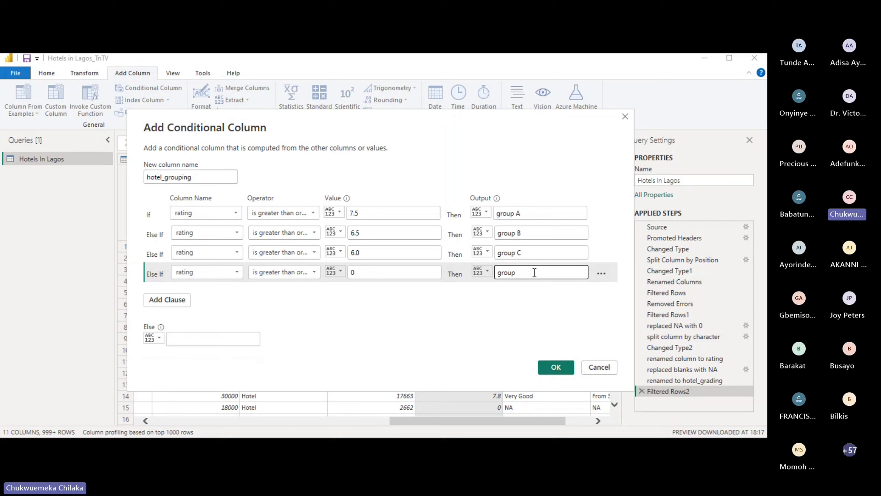
pyautogui.write('D')
pyautogui.click(555, 367)
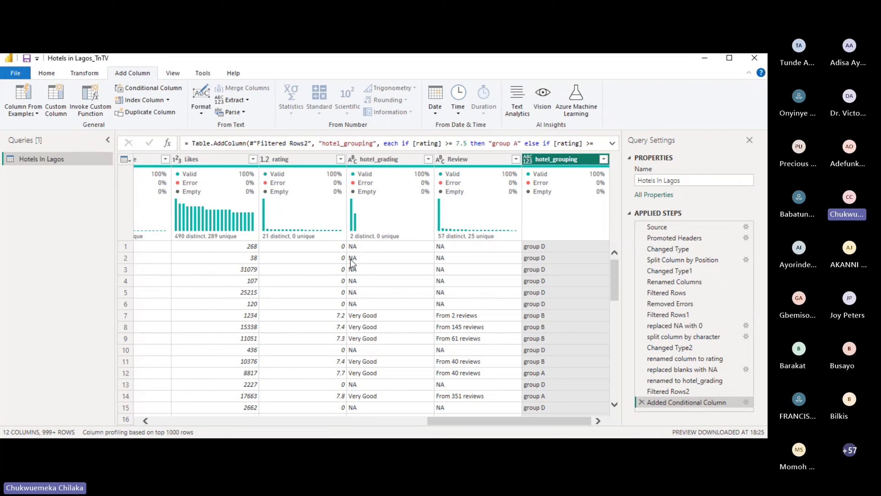
# Change the data type of the hotel_grouping column to Text.
pyautogui.click(528, 159)
pyautogui.click(553, 283)
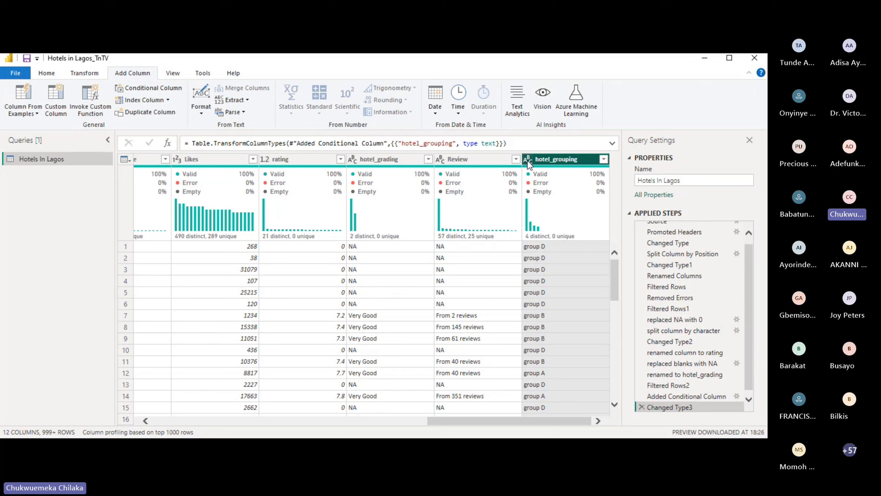
pyautogui.moveTo(547, 222)
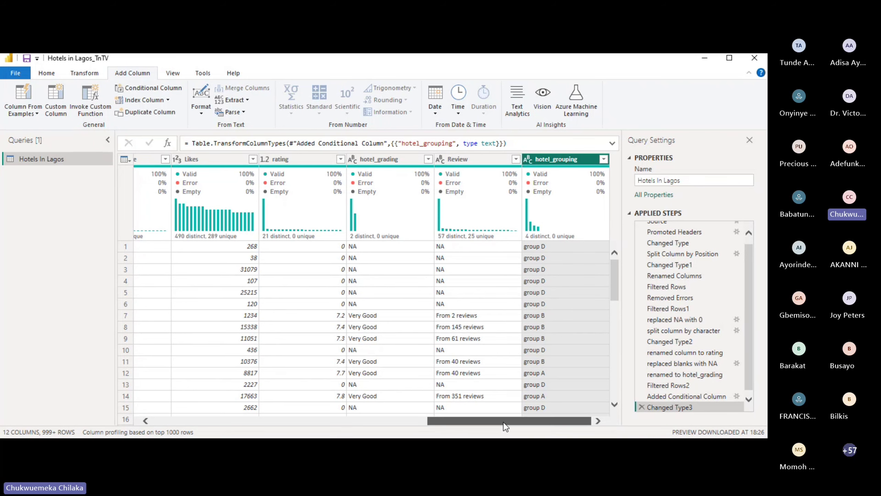
pyautogui.moveTo(502, 422); pyautogui.dragTo(225, 414)
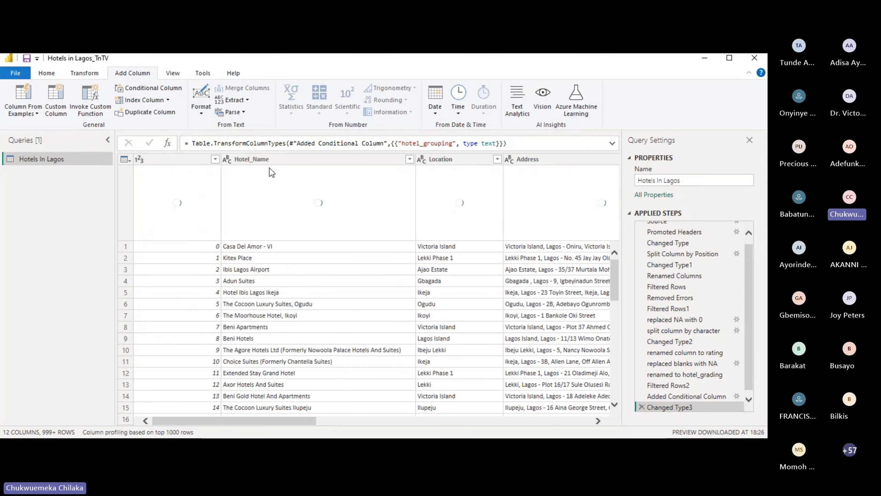
pyautogui.moveTo(303, 420); pyautogui.dragTo(600, 400)
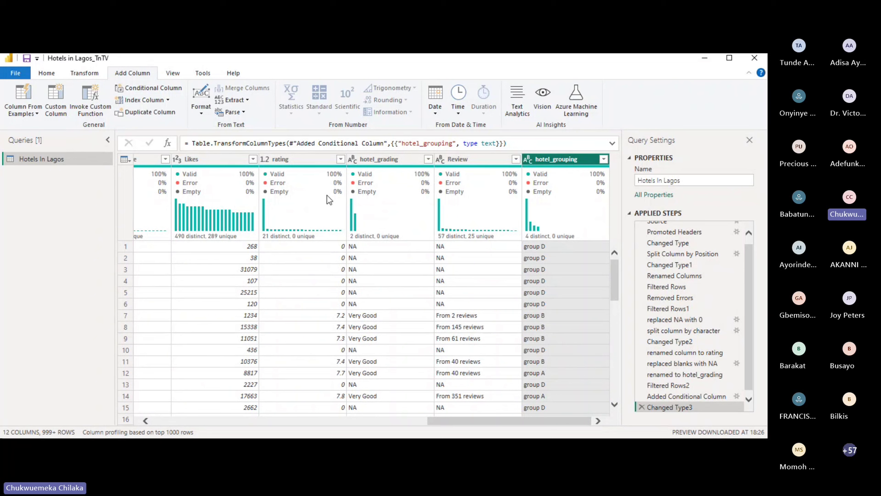
pyautogui.moveTo(265, 240)
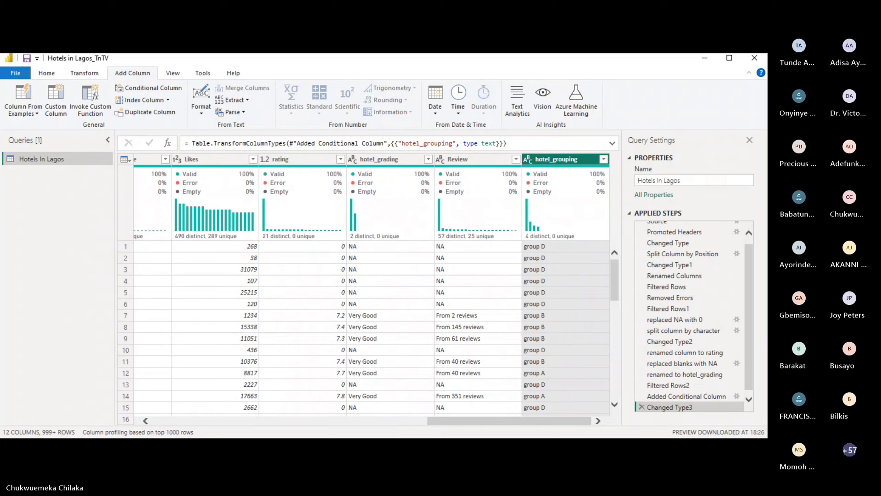
# Rename the applied step Added Conditional Column as "added hotel_grouping conditional column".
pyautogui.scroll(-1, 702, 299)
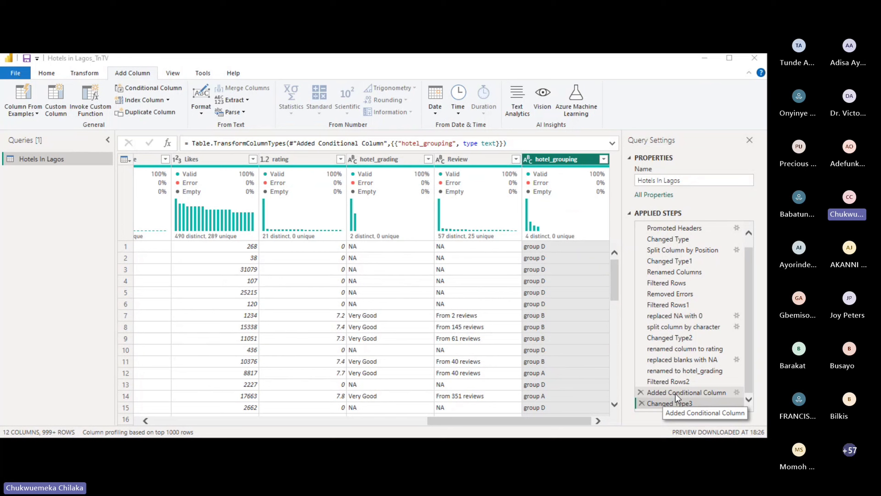
pyautogui.rightClick(676, 394)
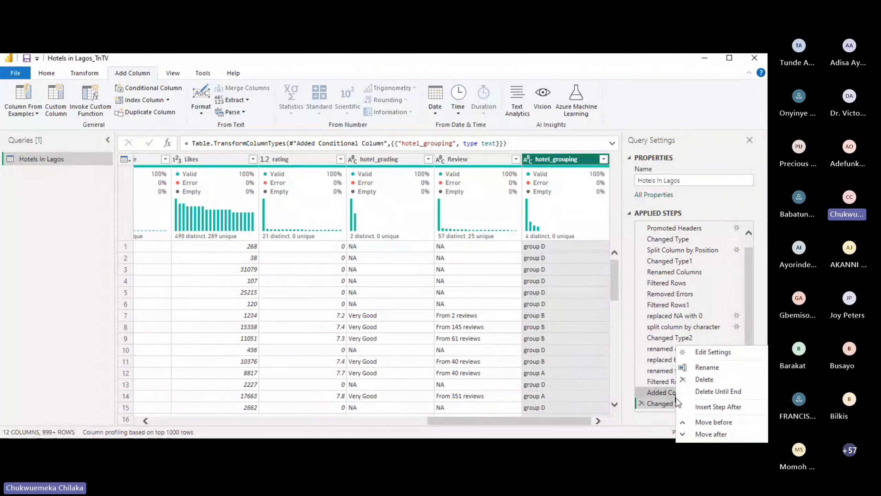
pyautogui.click(728, 365)
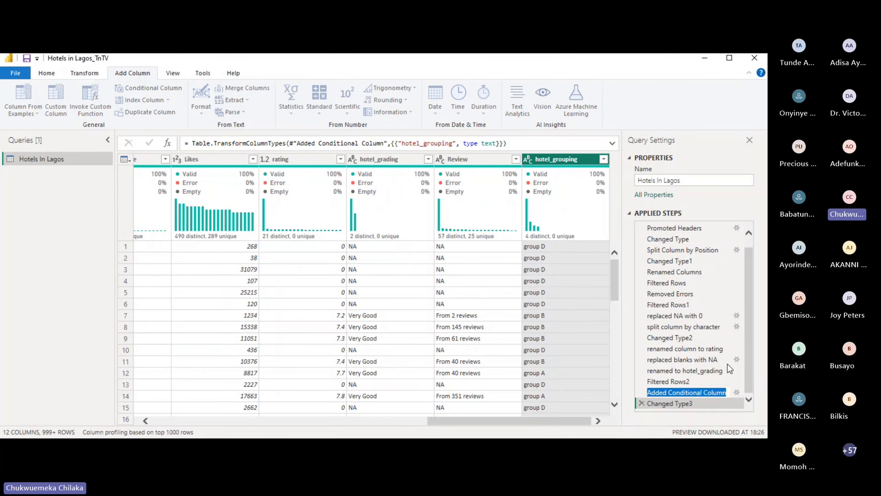
pyautogui.write('add')
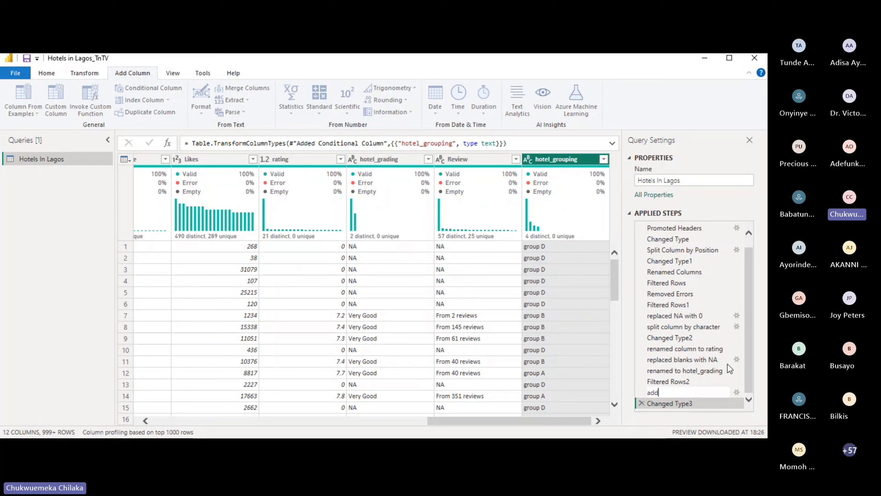
pyautogui.write('ed hote')
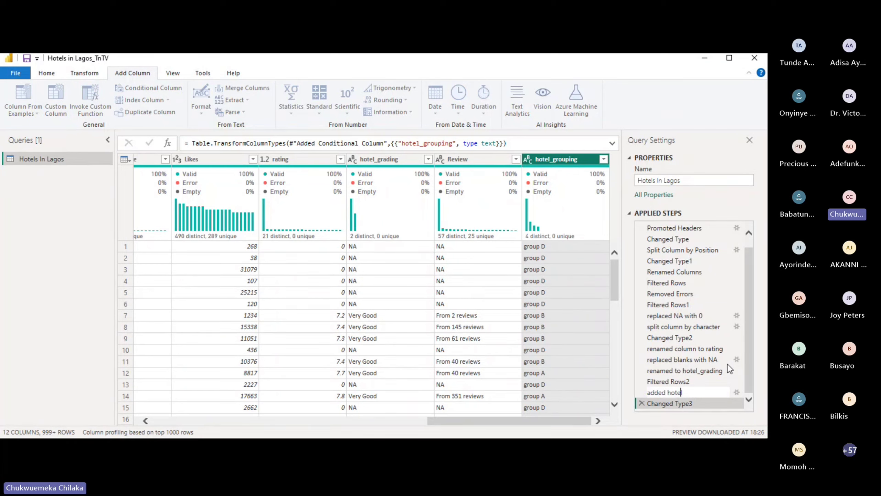
pyautogui.write('l)')
pyautogui.press('BackSpace')
pyautogui.write('_grouping')
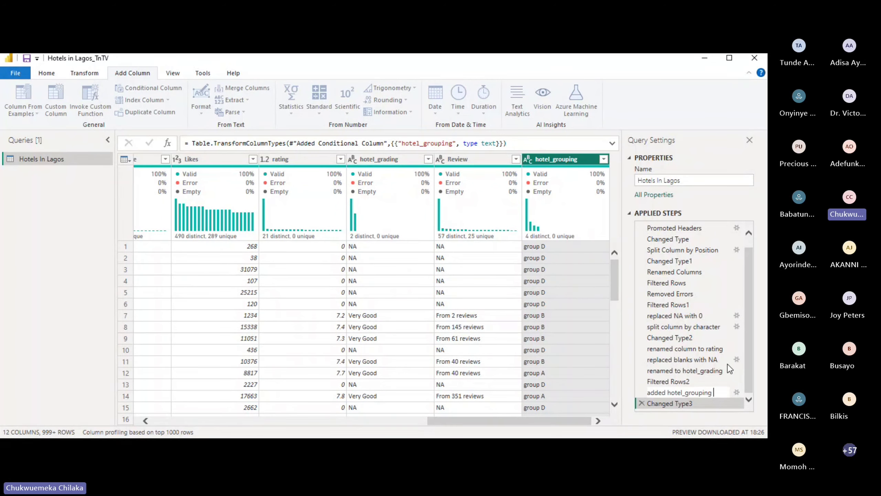
pyautogui.write(' conditional')
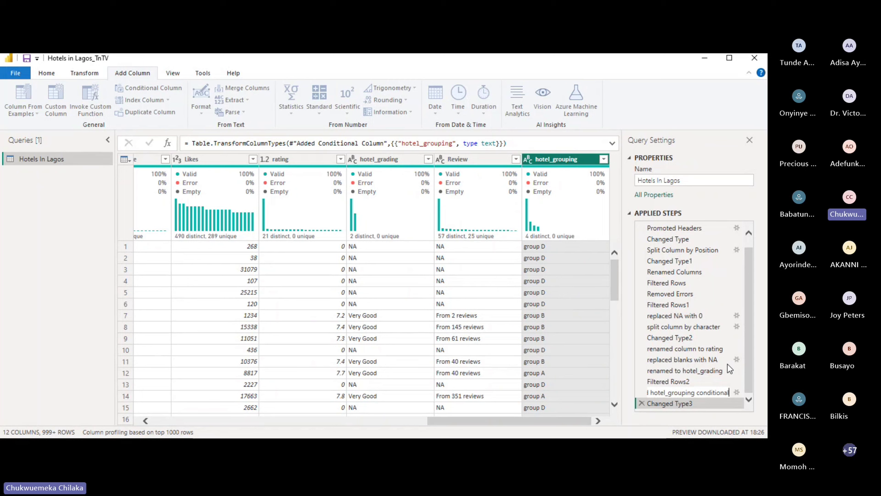
pyautogui.write(' column')
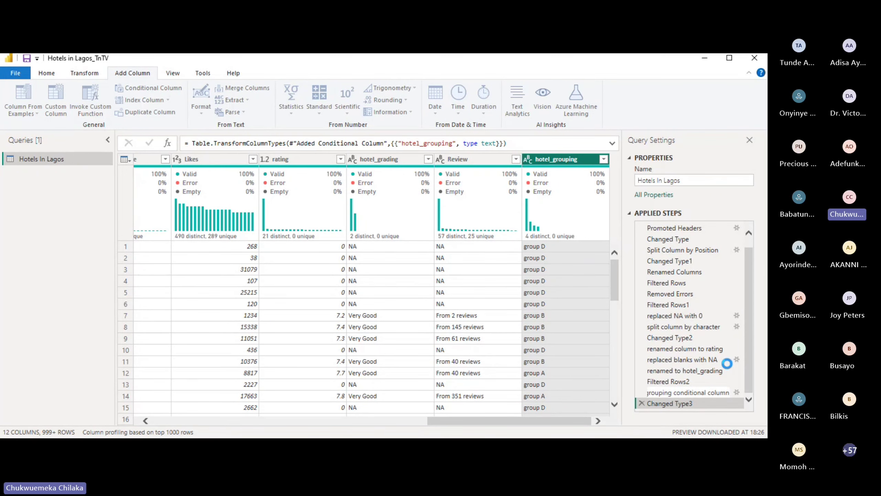
pyautogui.press('Return')
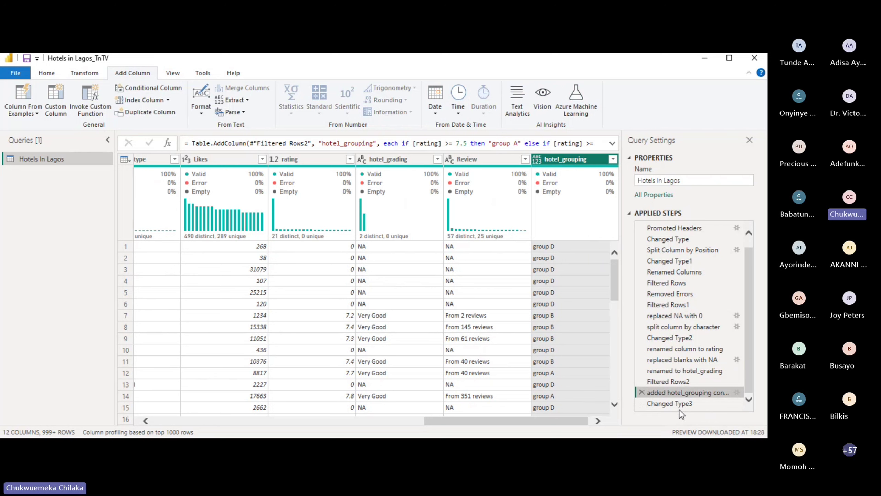
# Rename the applied step Changed Type3 as "changed column type to text".
pyautogui.click(683, 406)
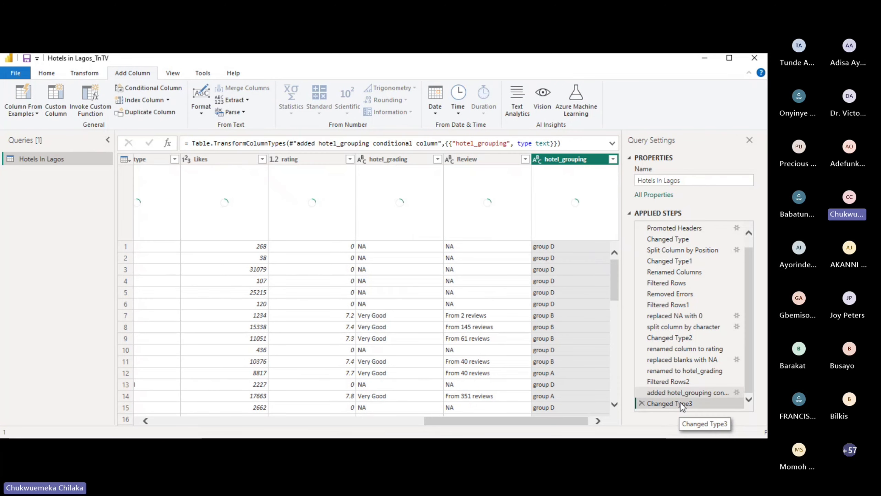
pyautogui.rightClick(681, 403)
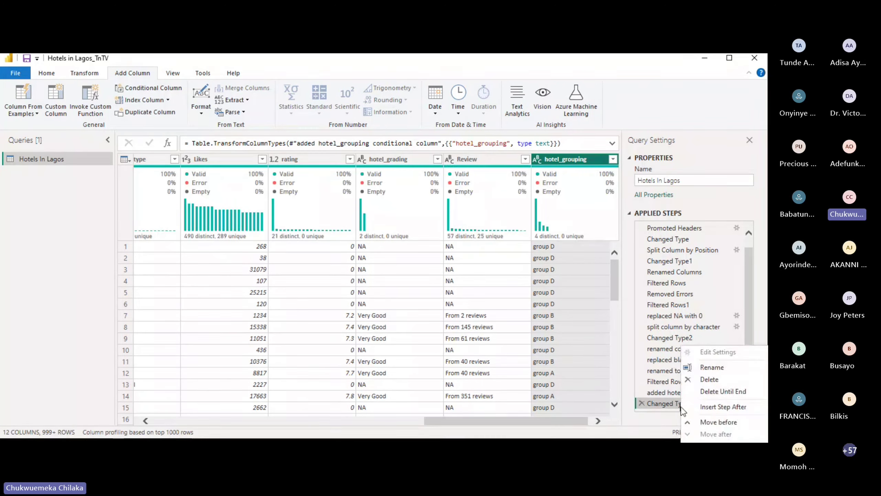
pyautogui.click(730, 366)
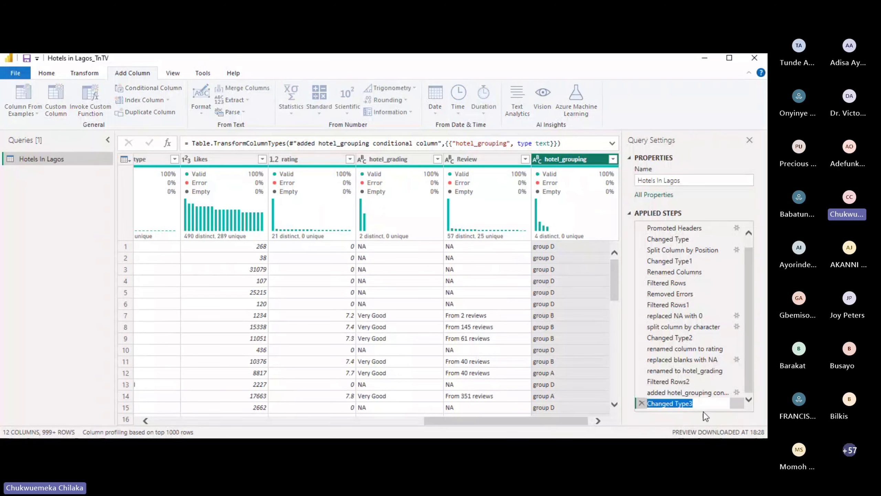
pyautogui.write('changed ')
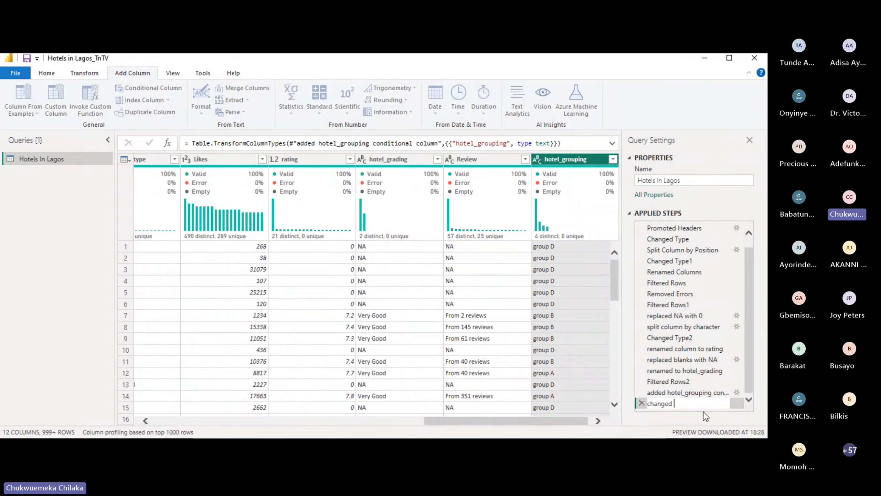
pyautogui.write('column type to text')
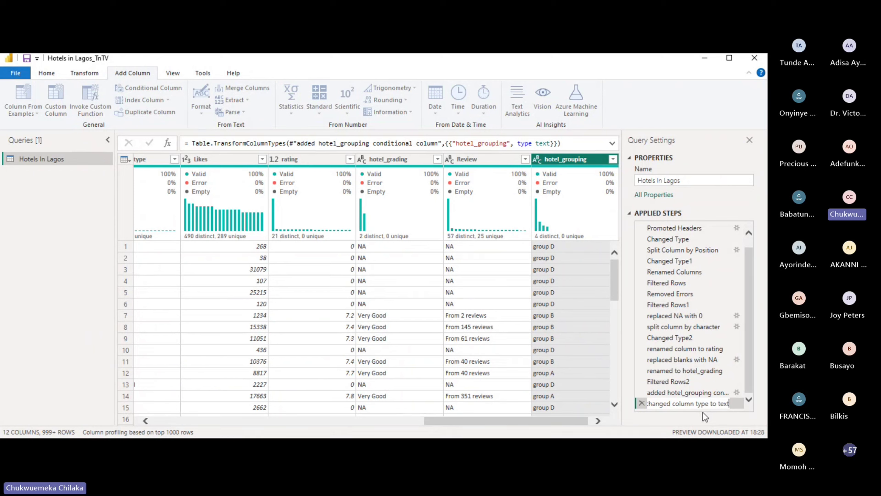
pyautogui.press('Return')
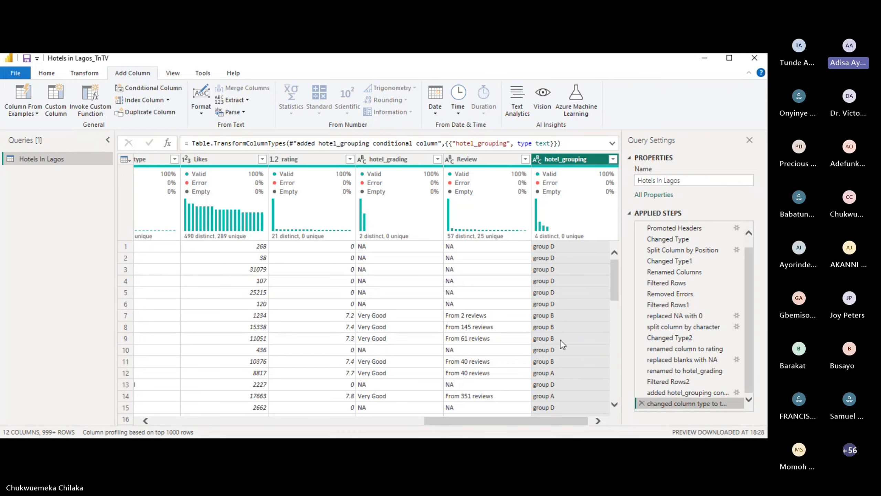
# Examine the data type options of hotel_grouping and compare the column's type and profile between the last two applied steps.
pyautogui.click(538, 161)
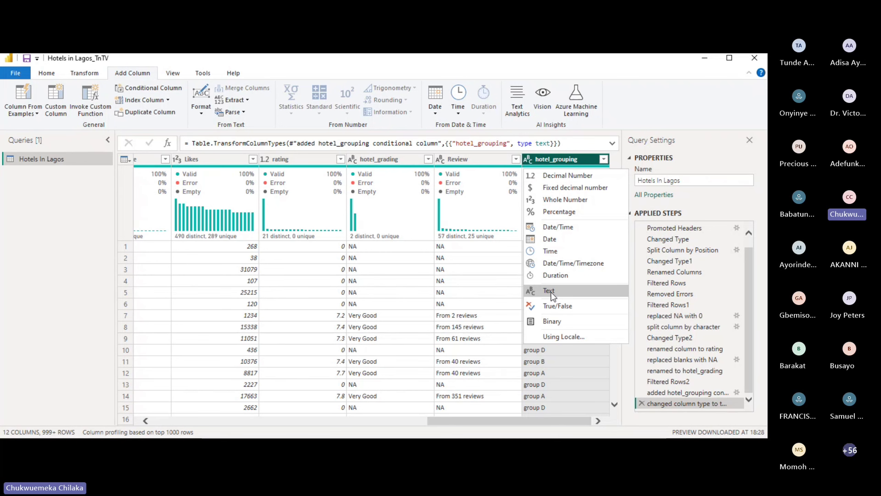
pyautogui.click(709, 395)
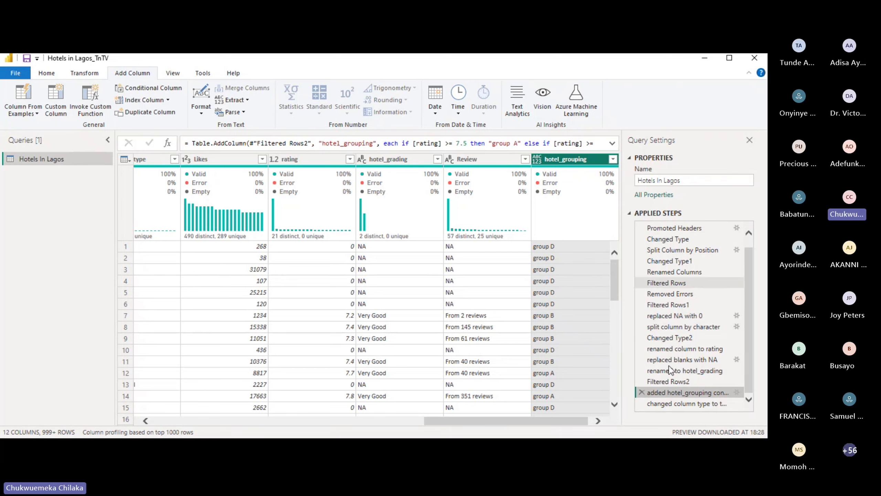
pyautogui.click(680, 404)
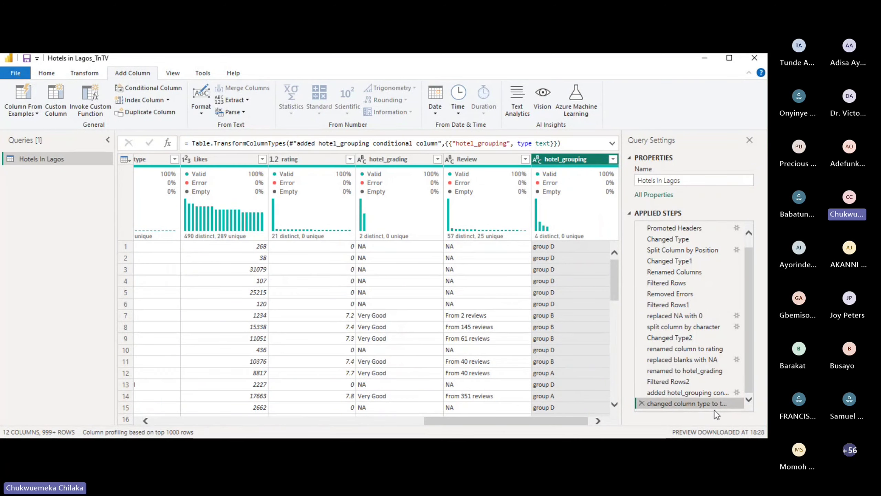
pyautogui.moveTo(543, 170)
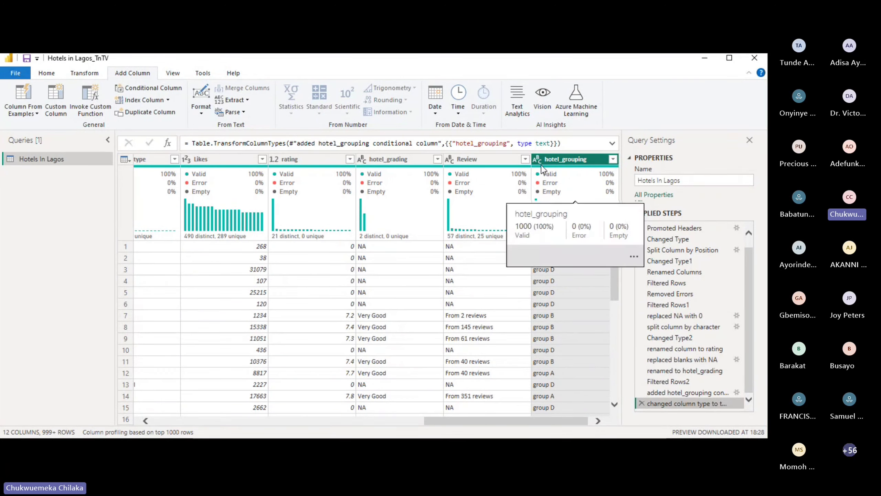
pyautogui.click(701, 393)
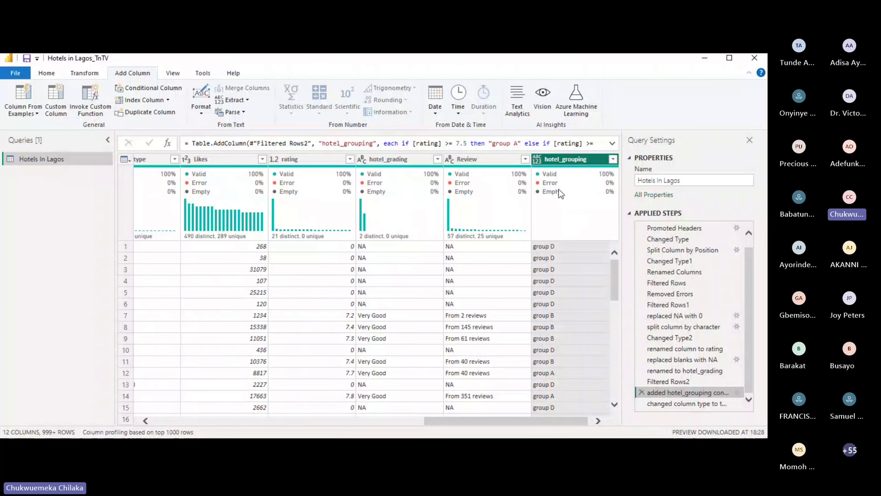
pyautogui.click(694, 404)
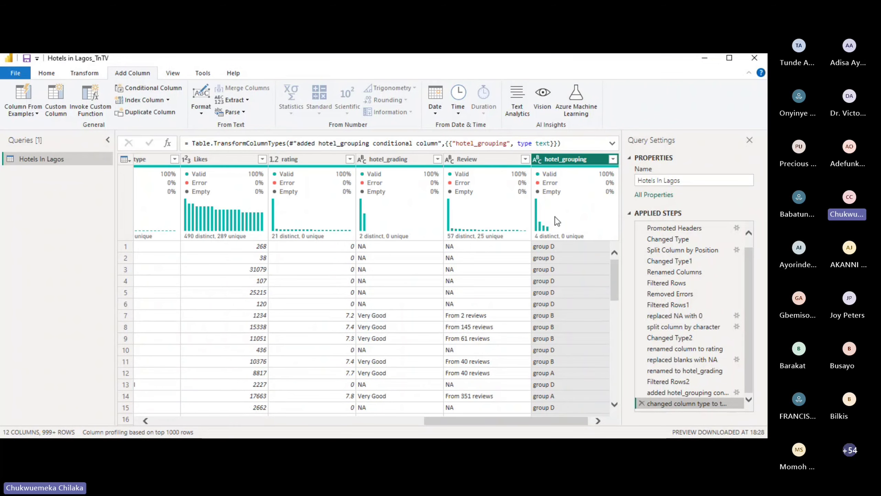
pyautogui.moveTo(552, 224)
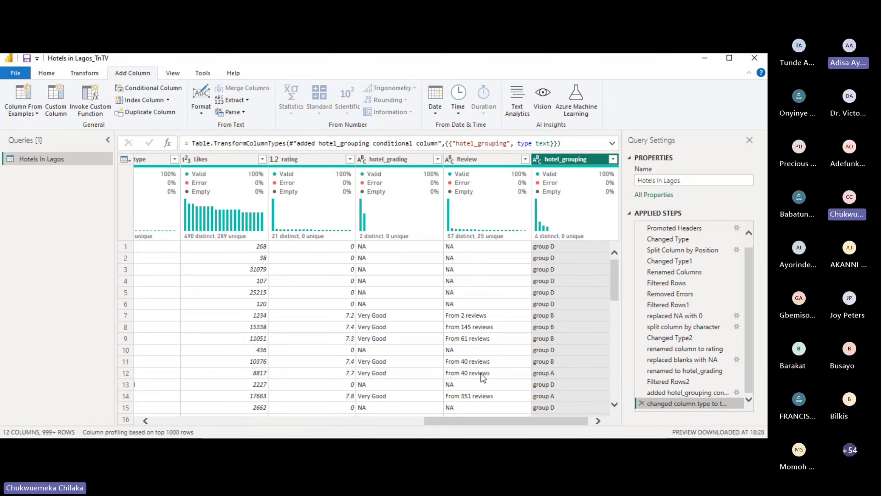
pyautogui.moveTo(466, 422); pyautogui.dragTo(184, 425)
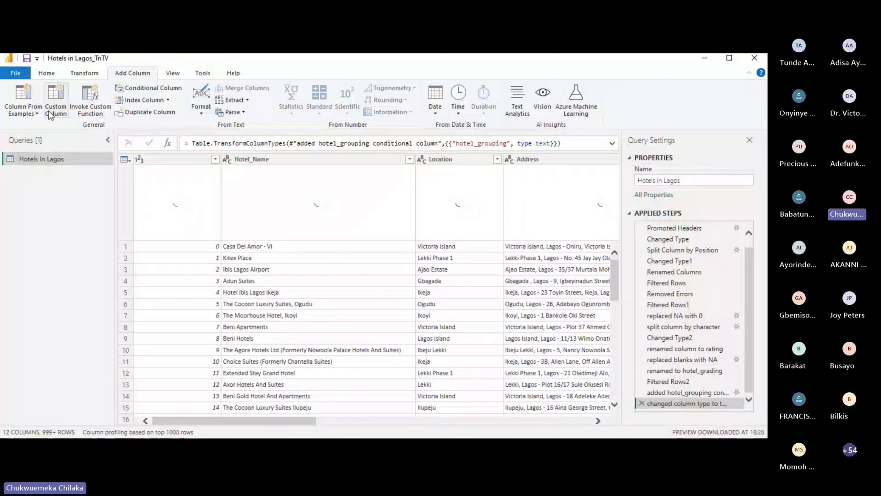
# Apply the pending Power Query changes to the data model.
pyautogui.click(16, 73)
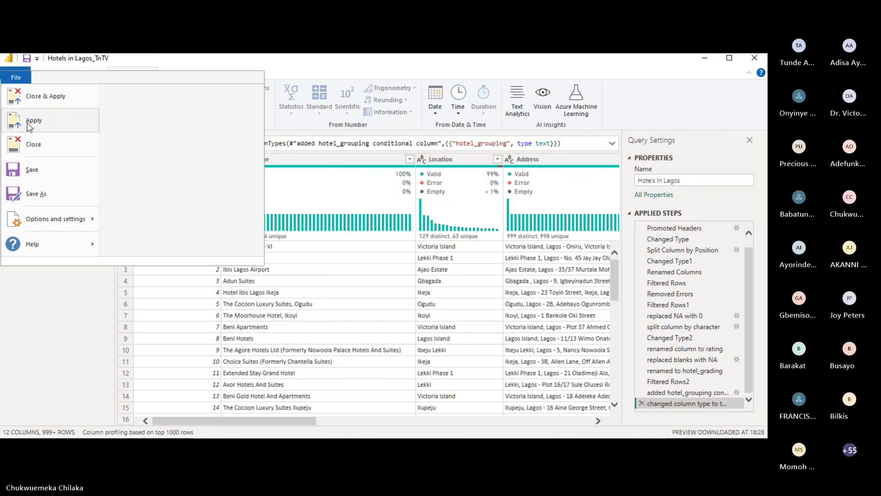
pyautogui.click(31, 121)
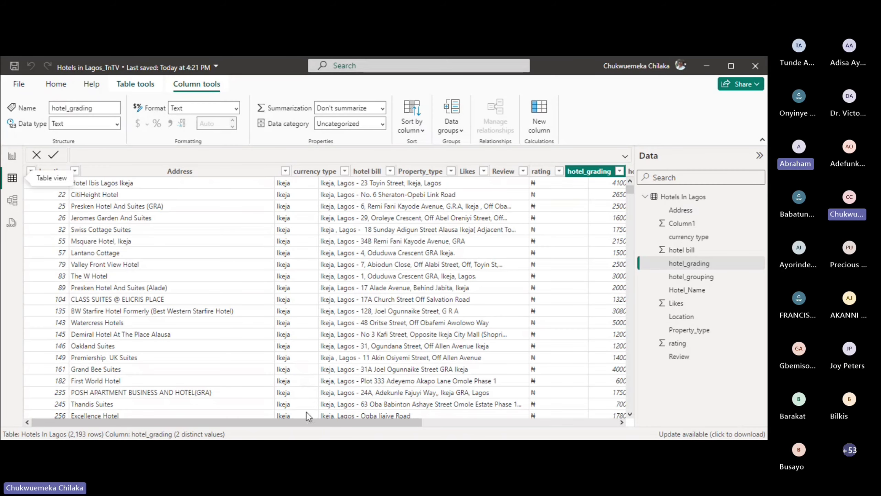
# Examine the rating, hotel_grading and hotel_grouping values across the rows of the loaded Hotels In Lagos table.
pyautogui.moveTo(298, 422); pyautogui.dragTo(542, 420)
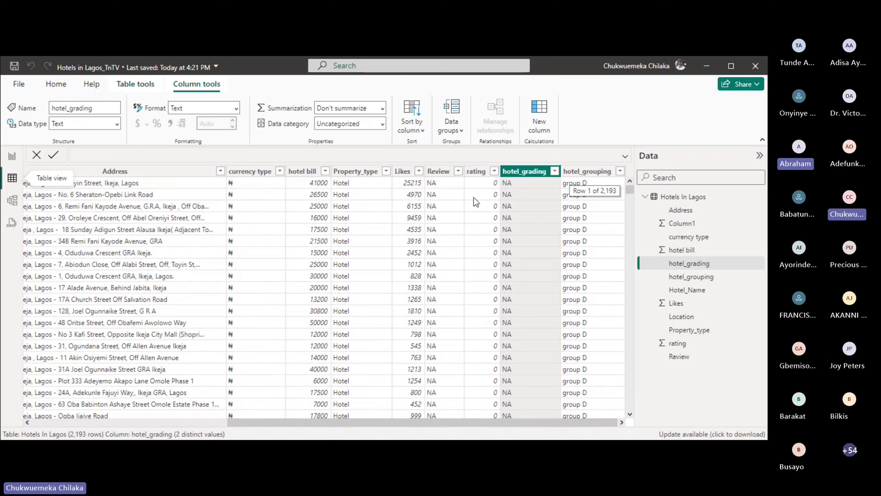
pyautogui.scroll(-5, 474, 249)
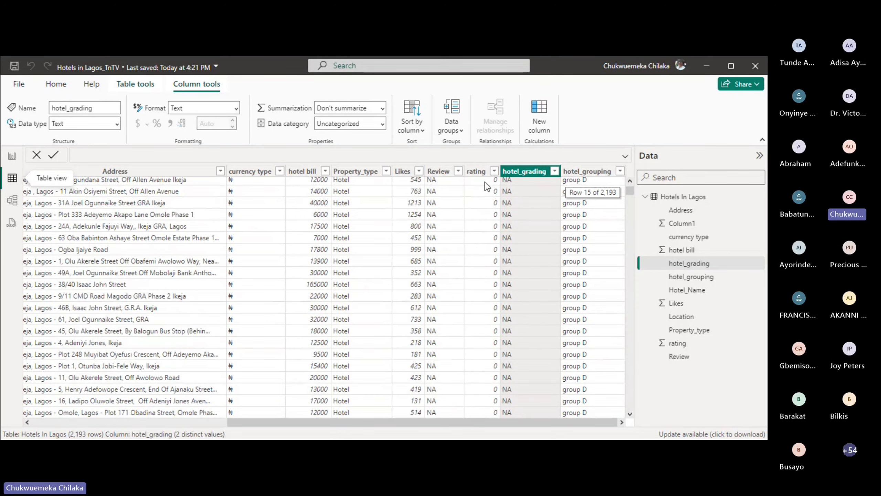
pyautogui.click(477, 172)
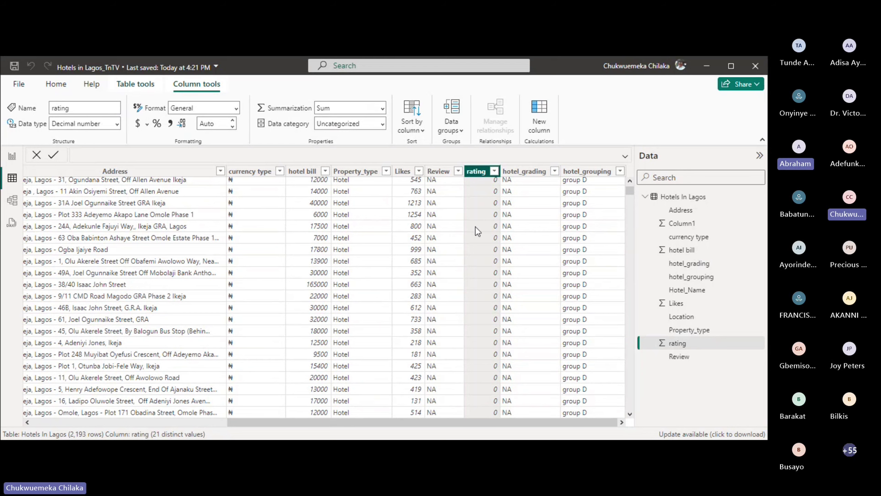
pyautogui.scroll(-15, 476, 231)
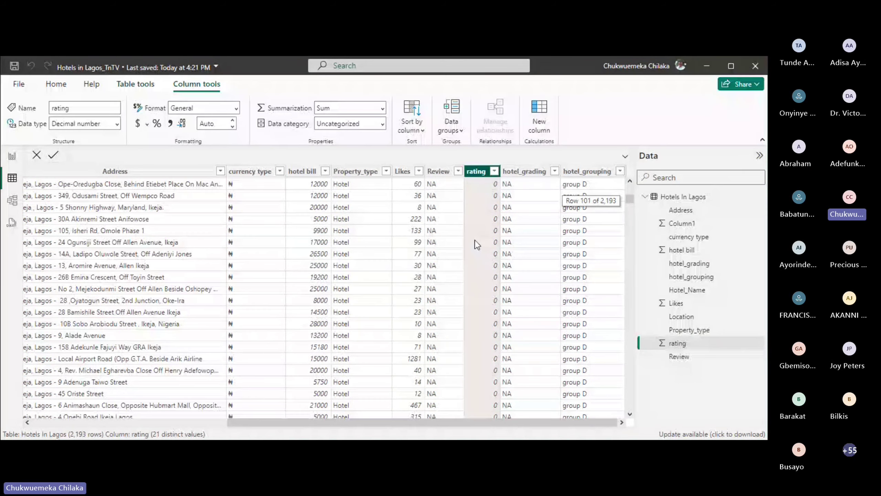
pyautogui.scroll(-20, 475, 240)
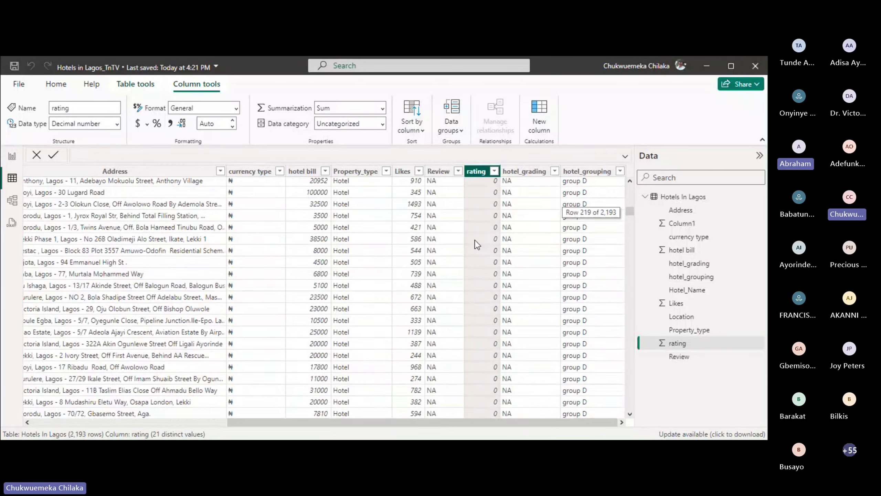
pyautogui.scroll(-18, 475, 240)
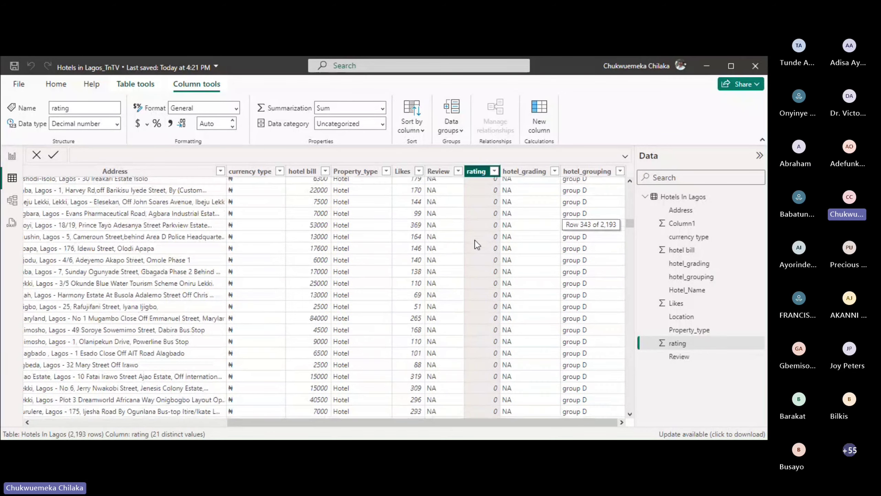
pyautogui.scroll(-20, 478, 245)
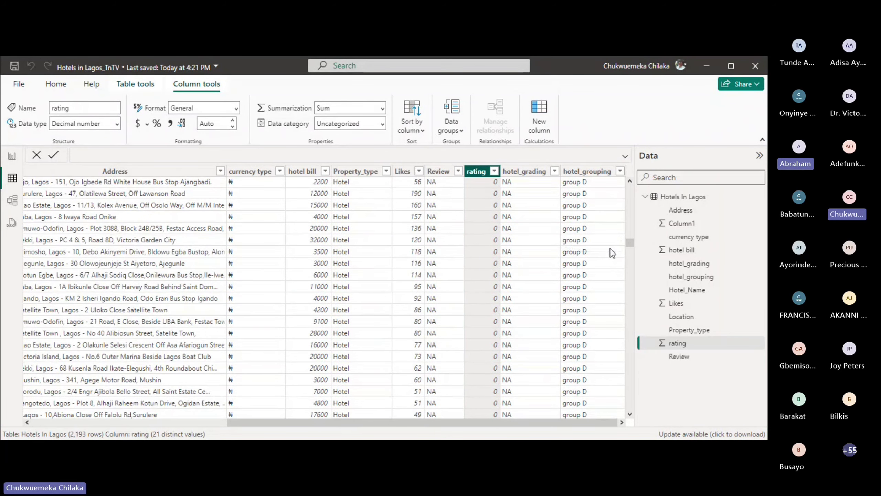
pyautogui.scroll(-3, 480, 241)
pyautogui.scroll(15, 480, 241)
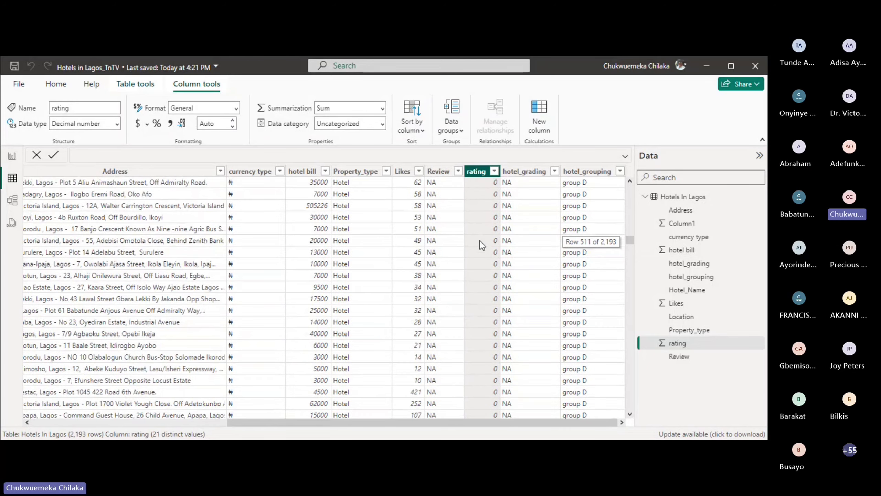
pyautogui.scroll(20, 480, 240)
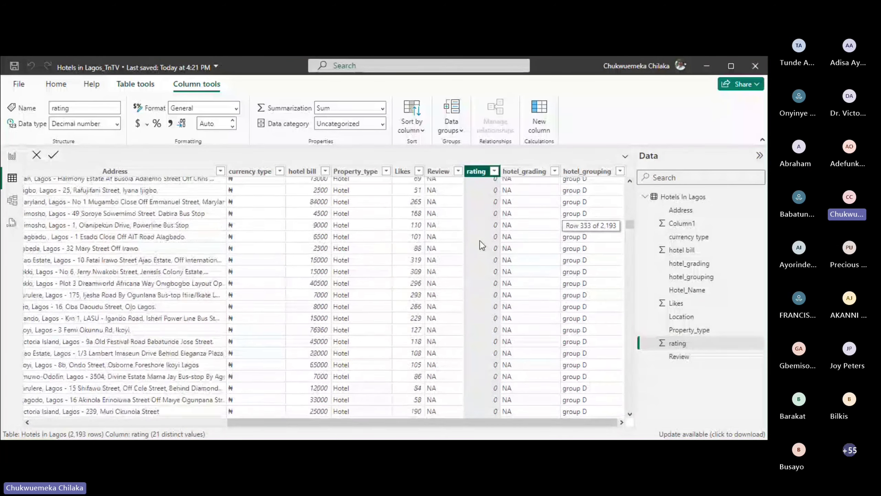
pyautogui.scroll(18, 480, 240)
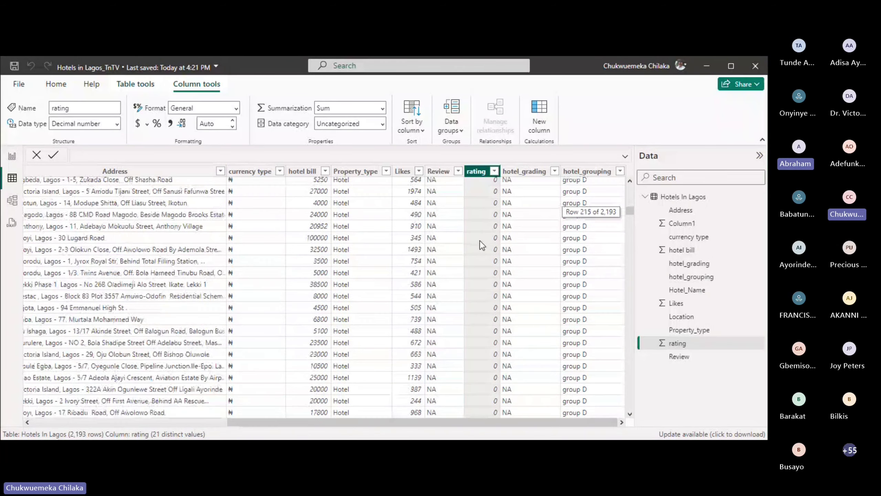
pyautogui.scroll(13, 480, 241)
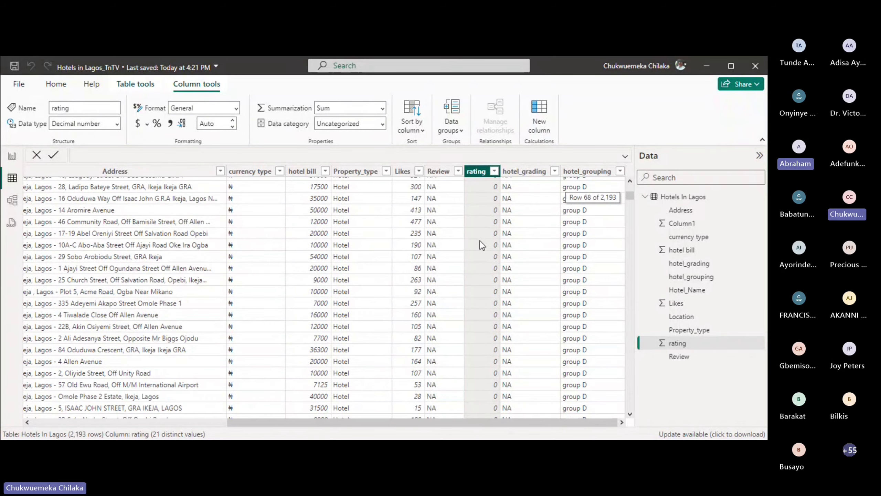
pyautogui.scroll(3, 480, 246)
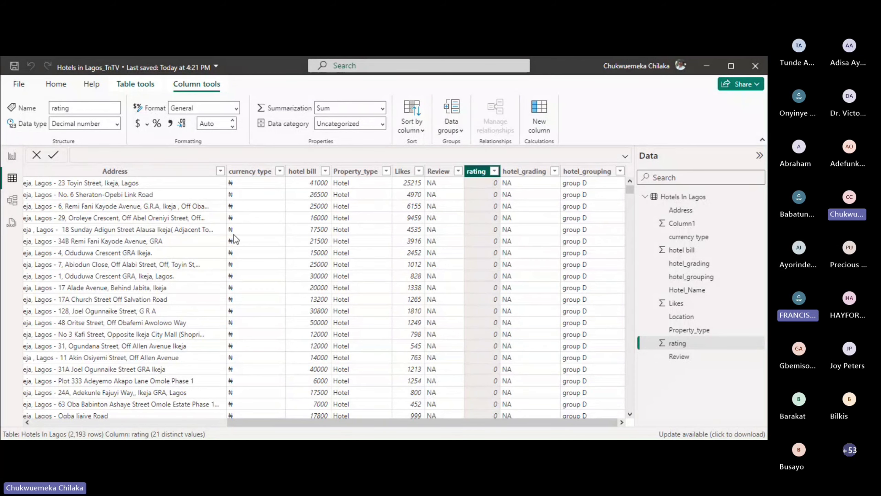
# Reposition the Hotels In Lagos table card on the model diagram and review its list of fields.
pyautogui.click(12, 156)
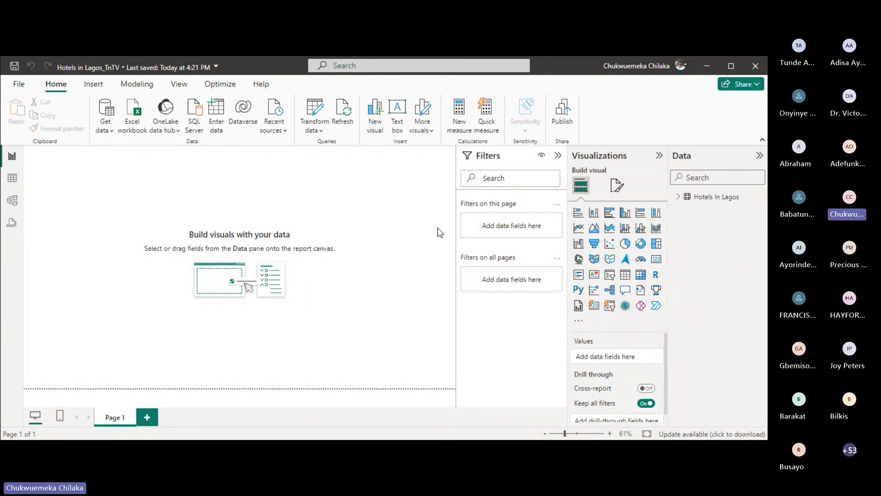
pyautogui.click(13, 201)
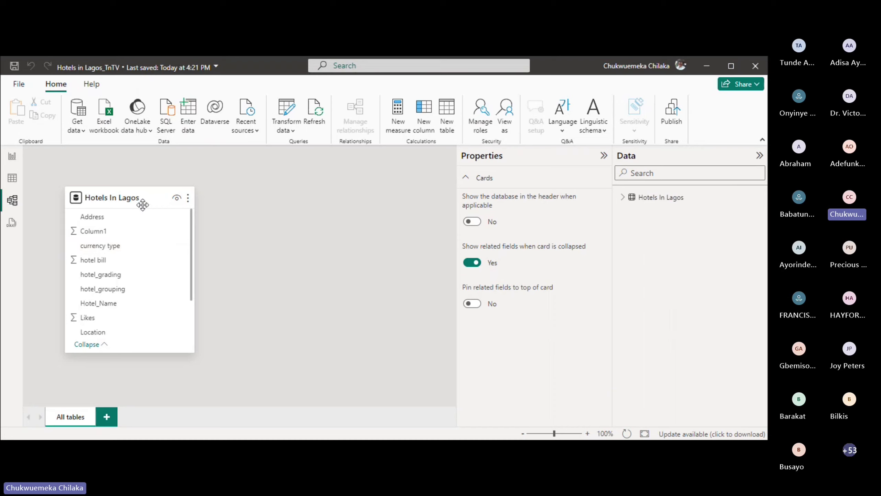
pyautogui.moveTo(138, 197); pyautogui.dragTo(250, 198)
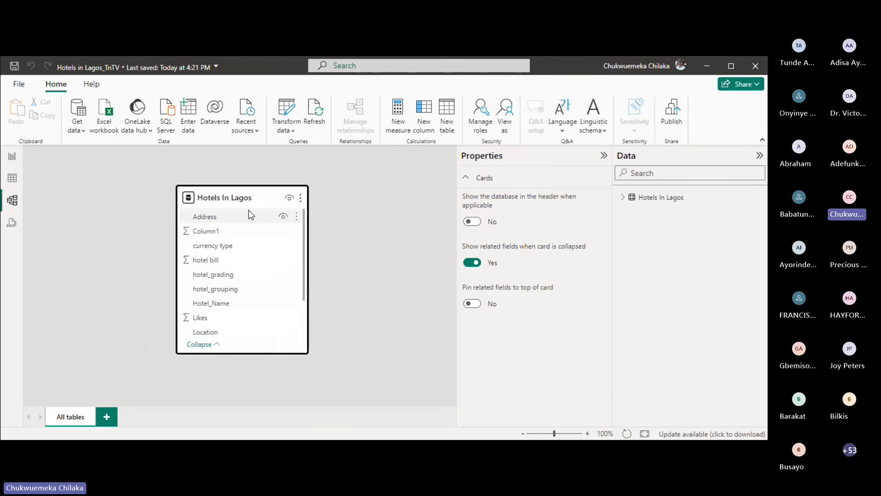
pyautogui.moveTo(244, 191); pyautogui.dragTo(239, 217)
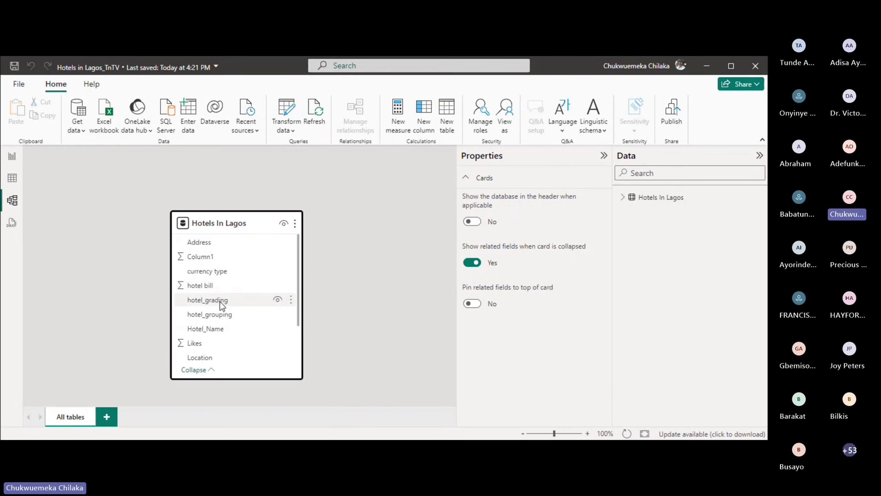
pyautogui.scroll(-3, 217, 296)
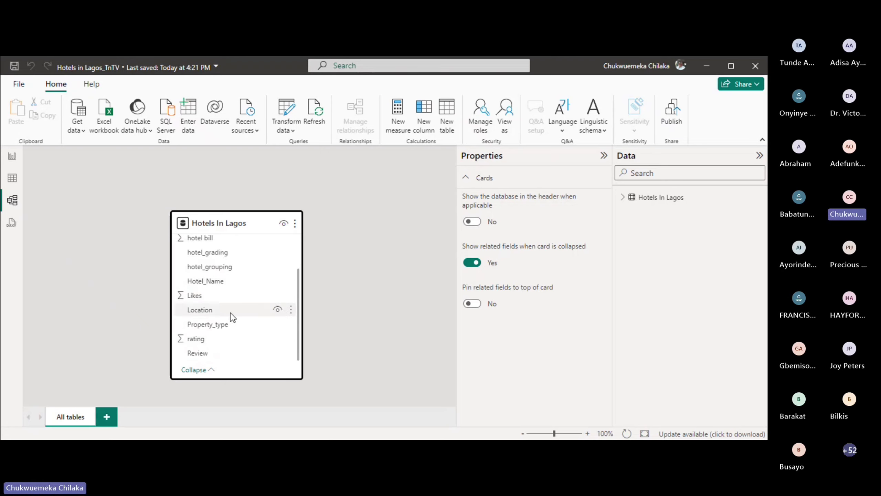
pyautogui.scroll(3, 230, 311)
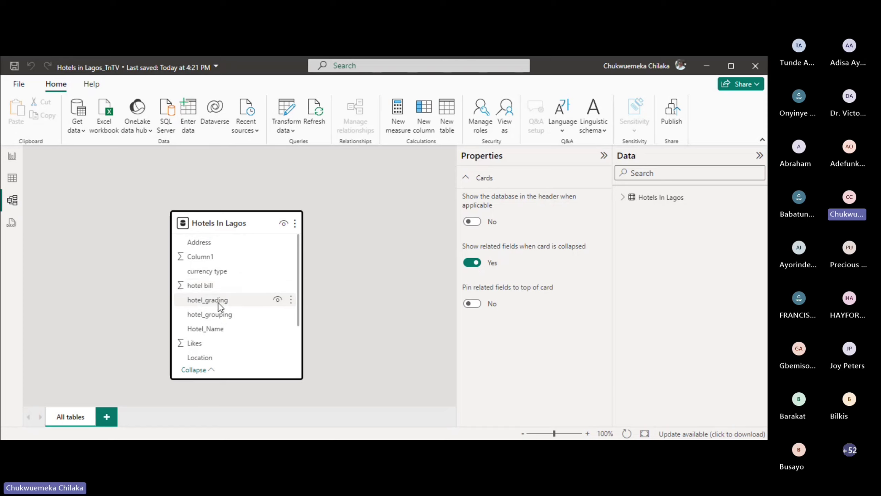
pyautogui.scroll(-3, 219, 307)
pyautogui.scroll(3, 220, 306)
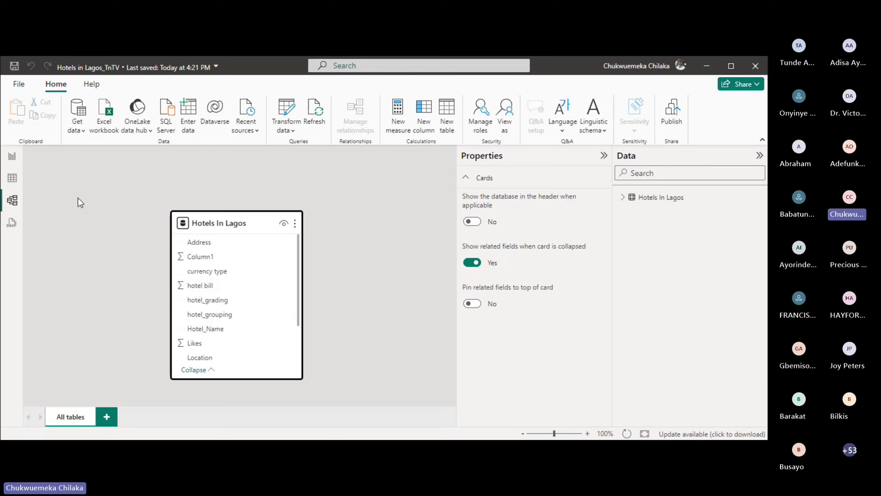
# Examine the data category options for the rating column in Table view and return to the model diagram.
pyautogui.click(12, 184)
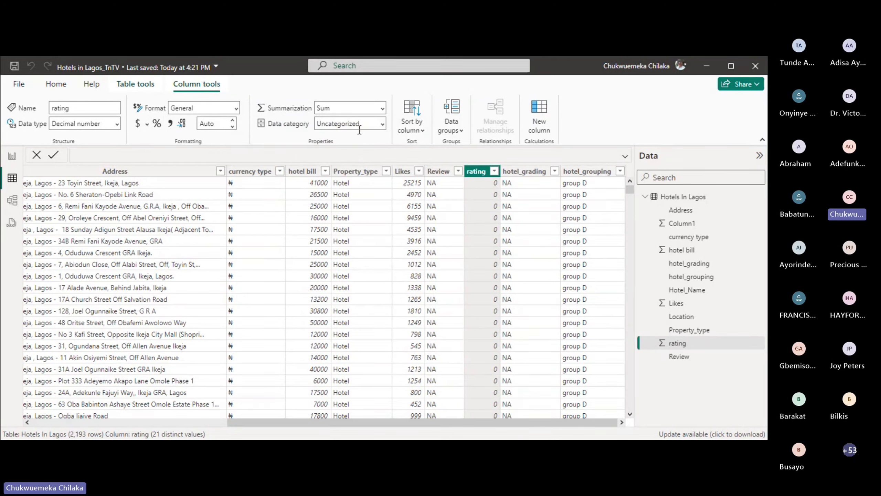
pyautogui.click(383, 125)
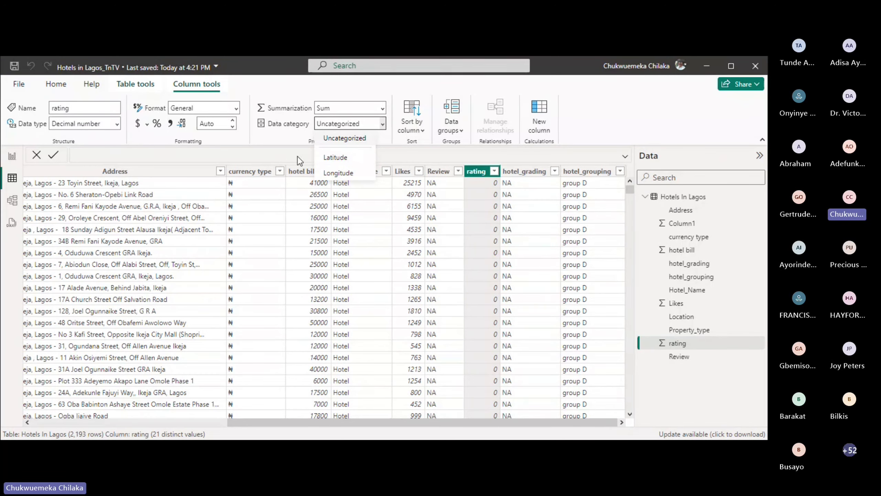
pyautogui.click(27, 190)
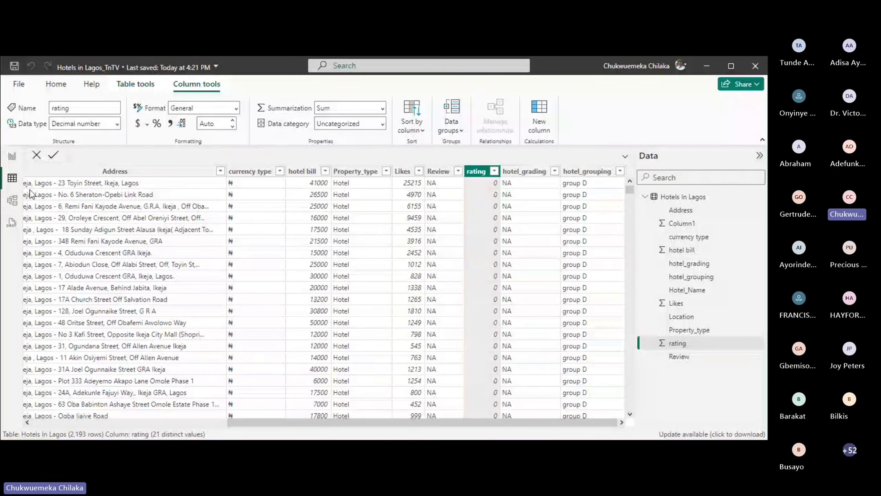
pyautogui.click(11, 201)
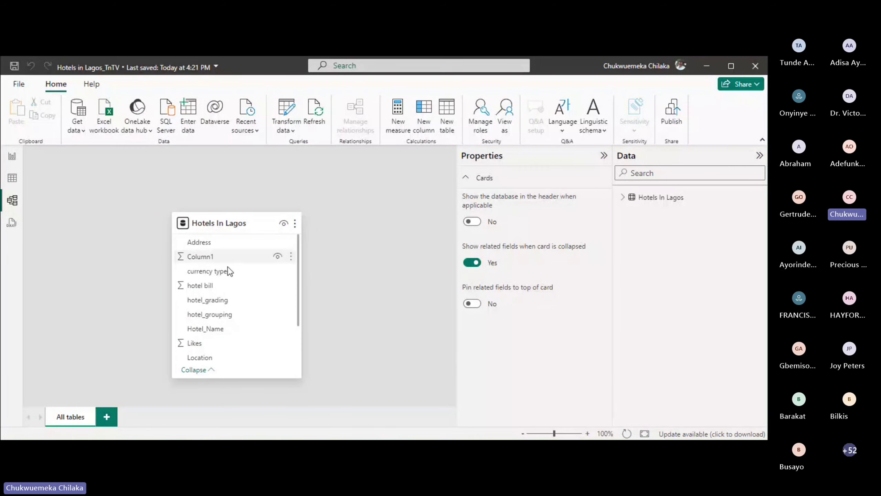
# Create a blank table named "measures" from the report view and load it into the model.
pyautogui.click(12, 156)
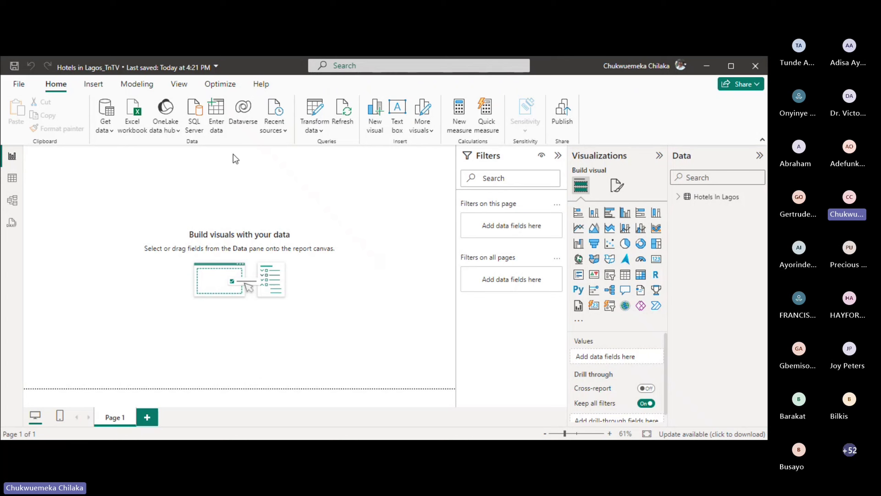
pyautogui.click(218, 131)
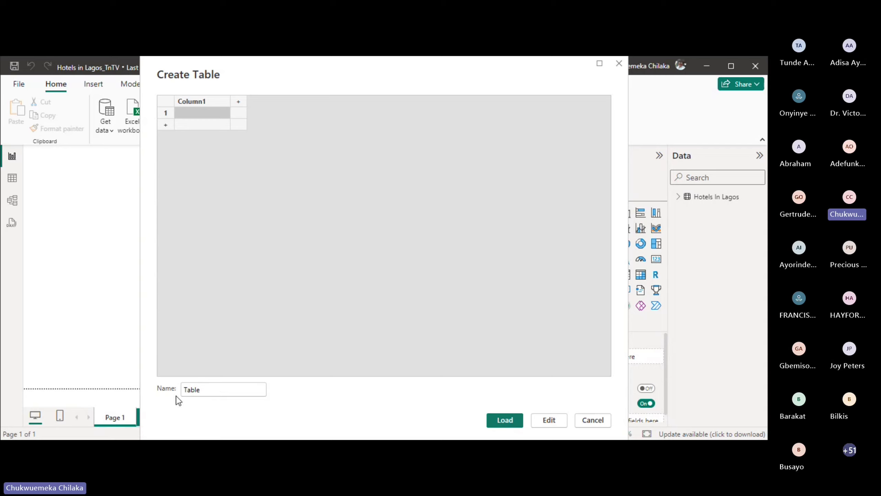
pyautogui.doubleClick(195, 391)
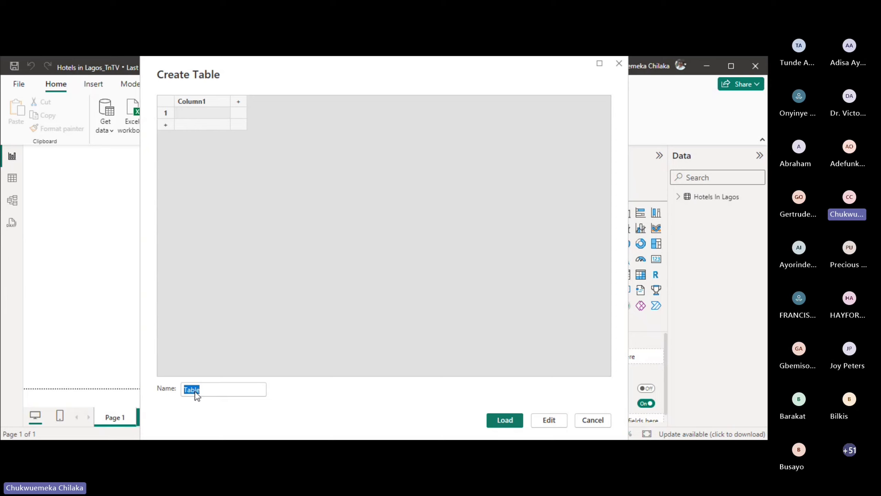
pyautogui.write('measures')
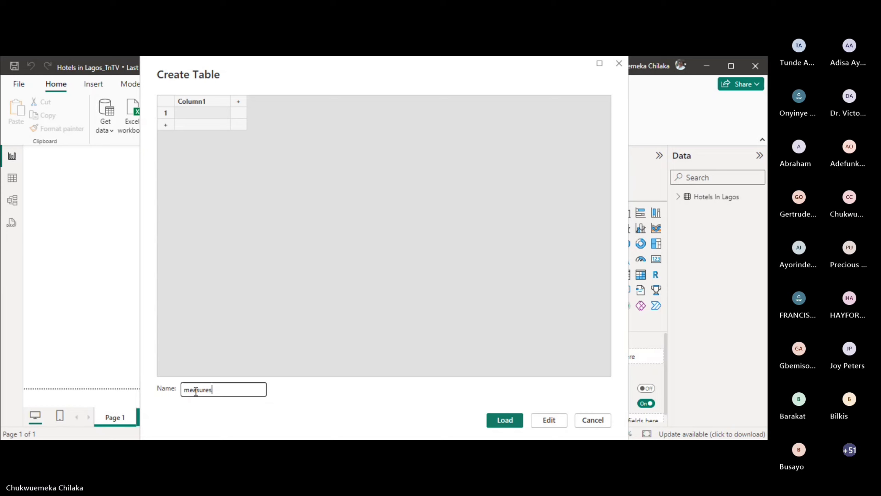
pyautogui.click(493, 424)
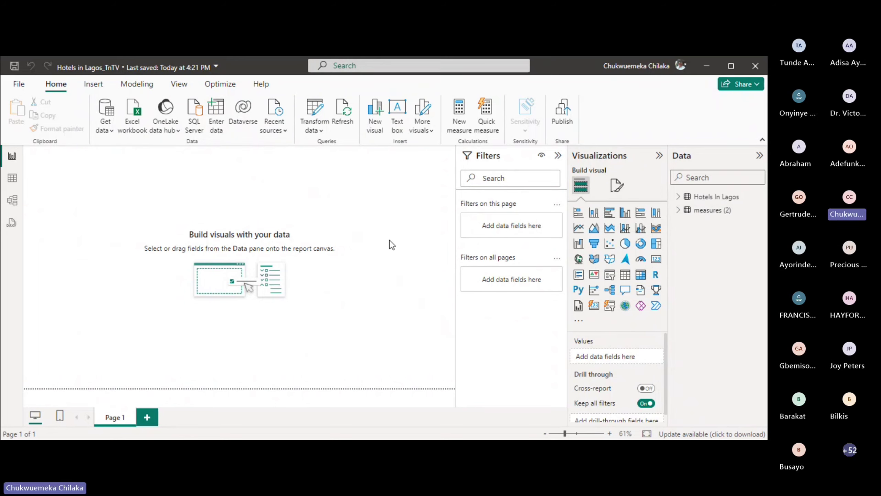
# Enter a second blank table, also named "measures", and load it.
pyautogui.click(218, 131)
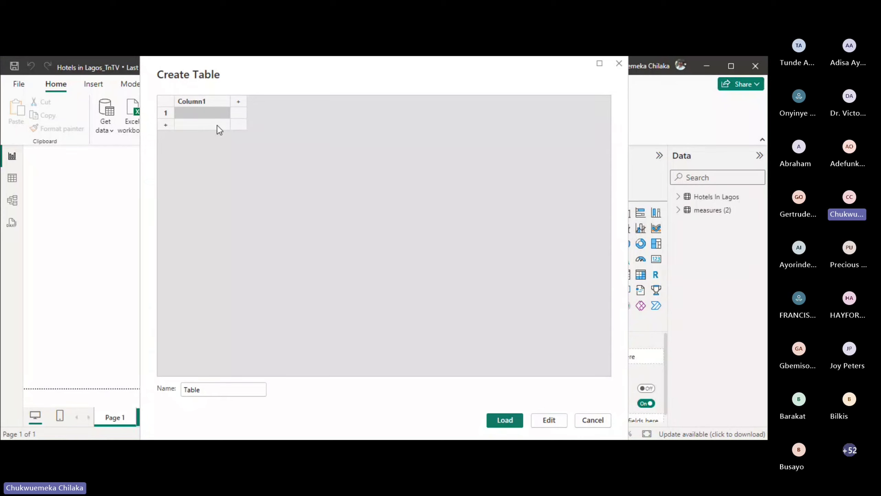
pyautogui.doubleClick(199, 391)
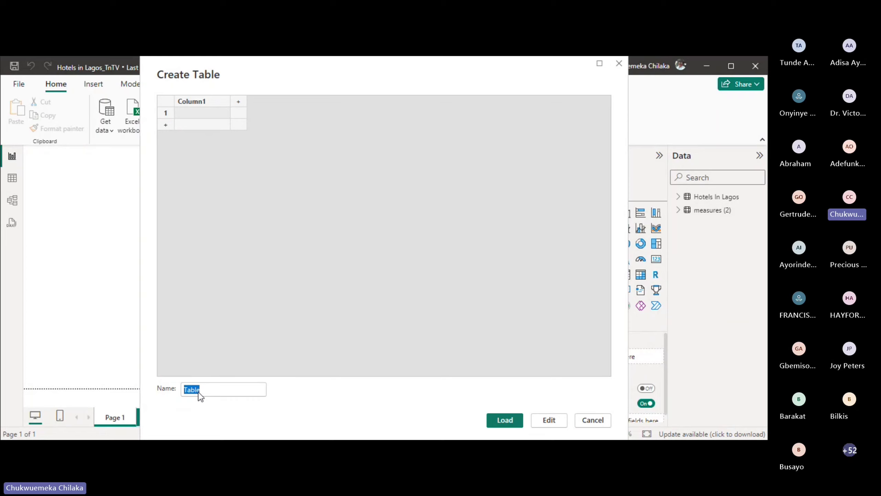
pyautogui.write('measures')
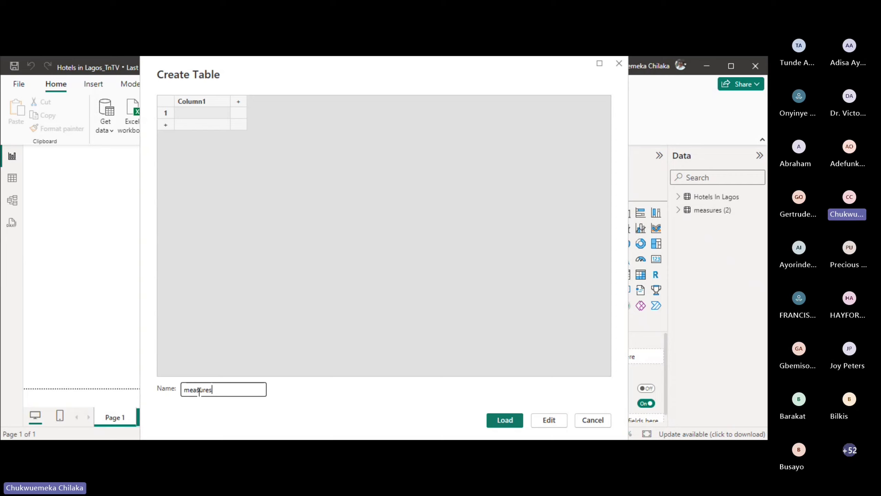
pyautogui.click(504, 420)
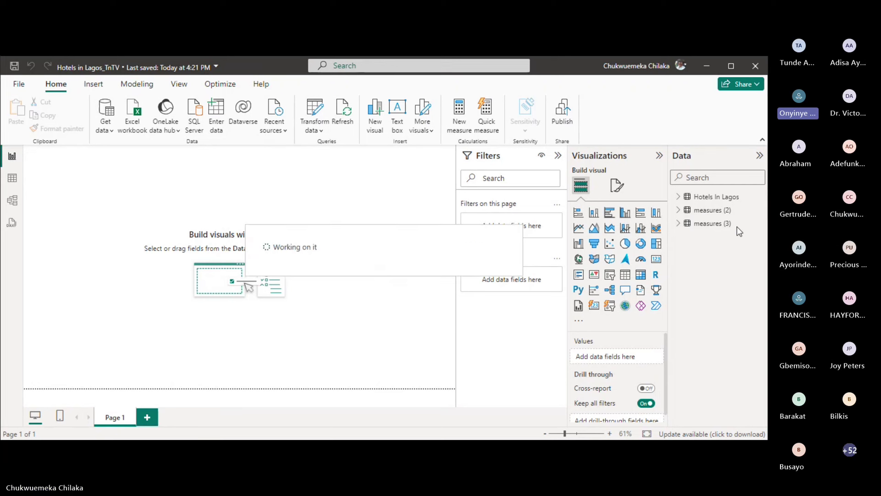
# Spread the measures (2), measures (3) and Hotels In Lagos cards apart on the model diagram so none overlap.
pyautogui.click(760, 224)
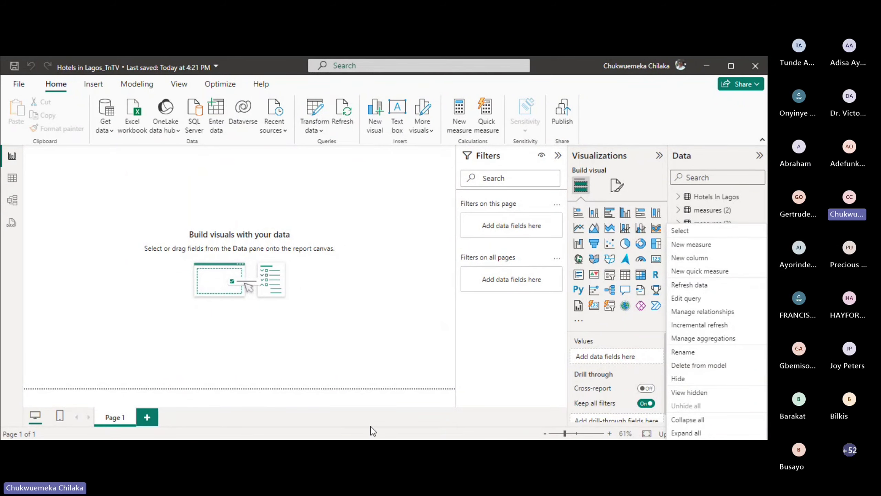
pyautogui.press('Escape')
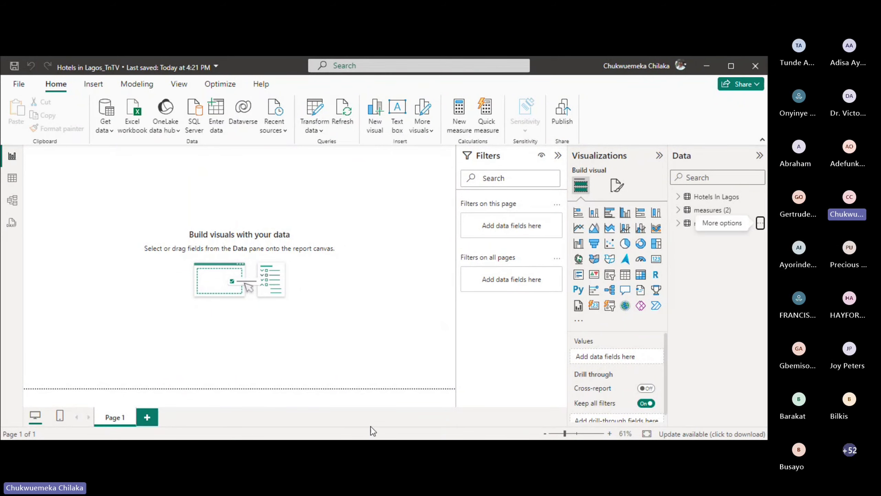
pyautogui.click(12, 200)
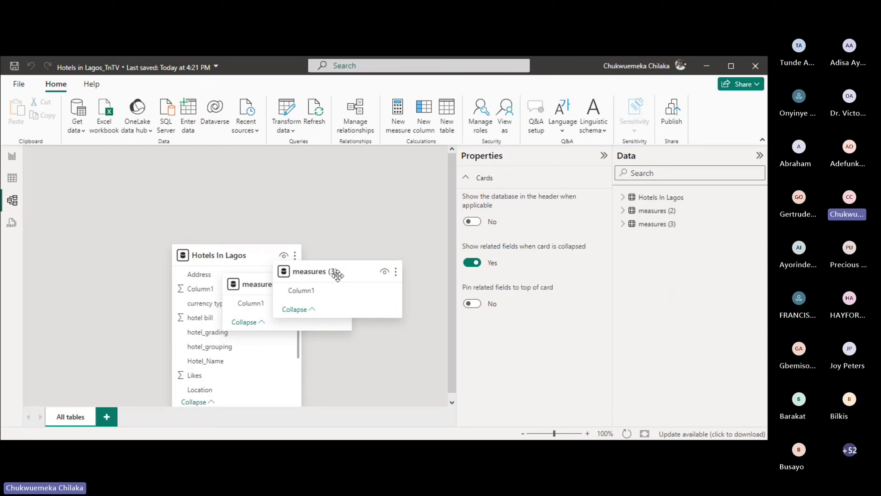
pyautogui.moveTo(344, 268); pyautogui.dragTo(381, 189)
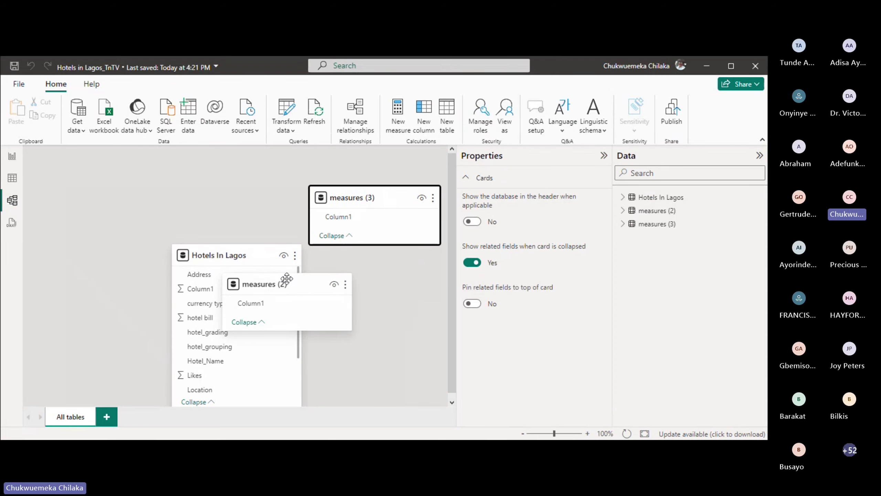
pyautogui.click(270, 287)
pyautogui.moveTo(270, 287); pyautogui.dragTo(46, 200)
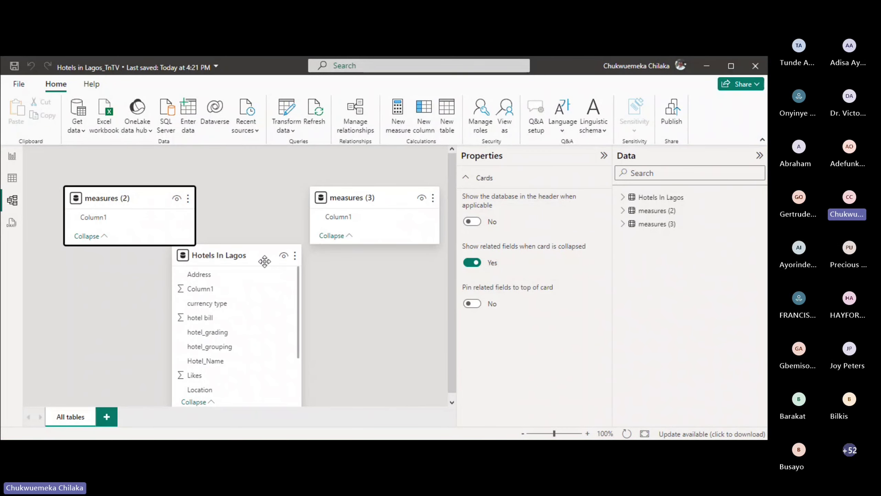
pyautogui.moveTo(264, 261); pyautogui.dragTo(304, 255)
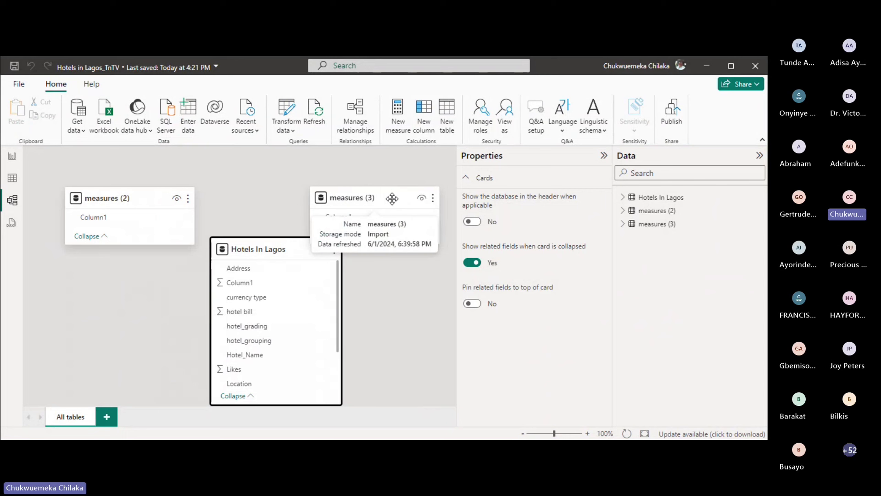
pyautogui.moveTo(392, 199); pyautogui.dragTo(420, 198)
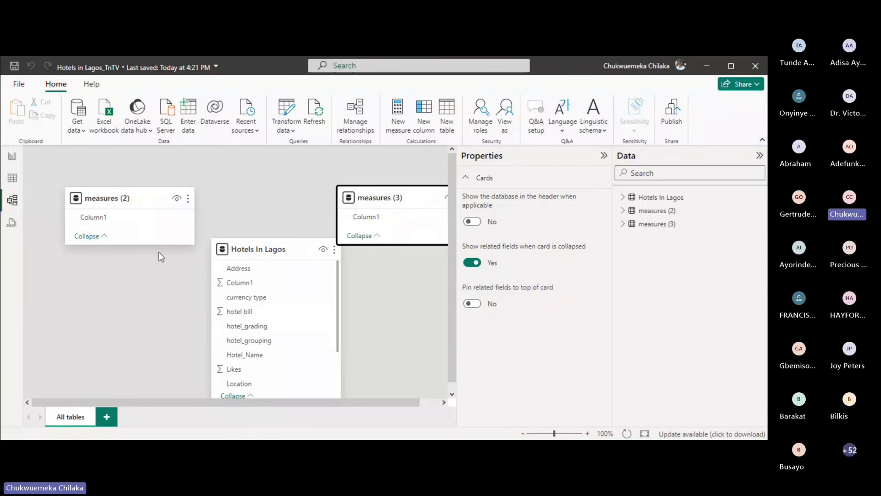
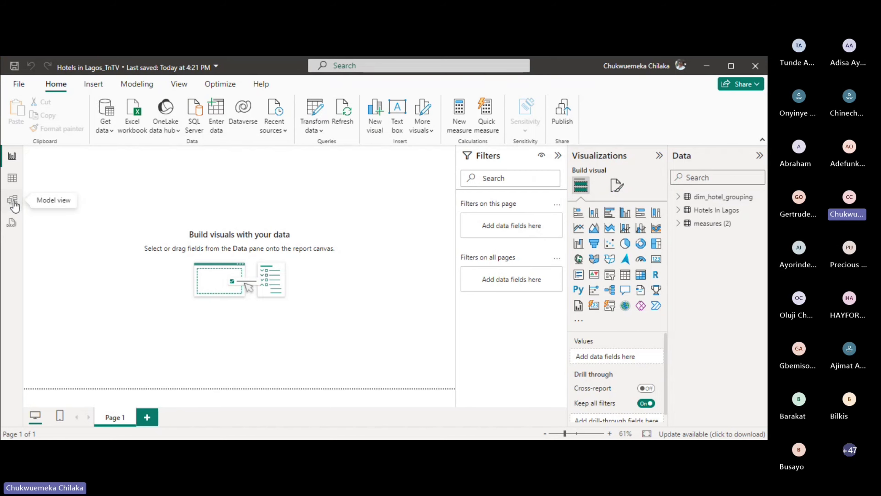
# Move the dim_hotel_grouping card higher on the model diagram and review its relationship to Hotels In Lagos.
pyautogui.click(12, 201)
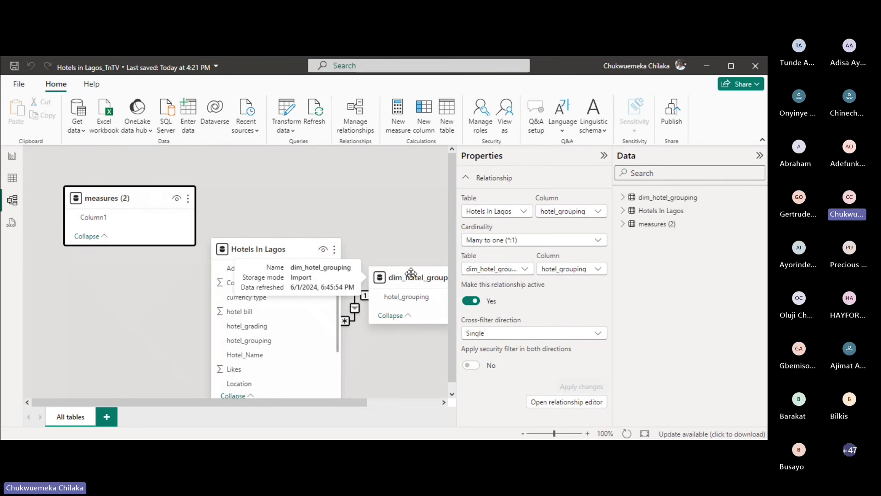
pyautogui.moveTo(415, 277); pyautogui.dragTo(416, 215)
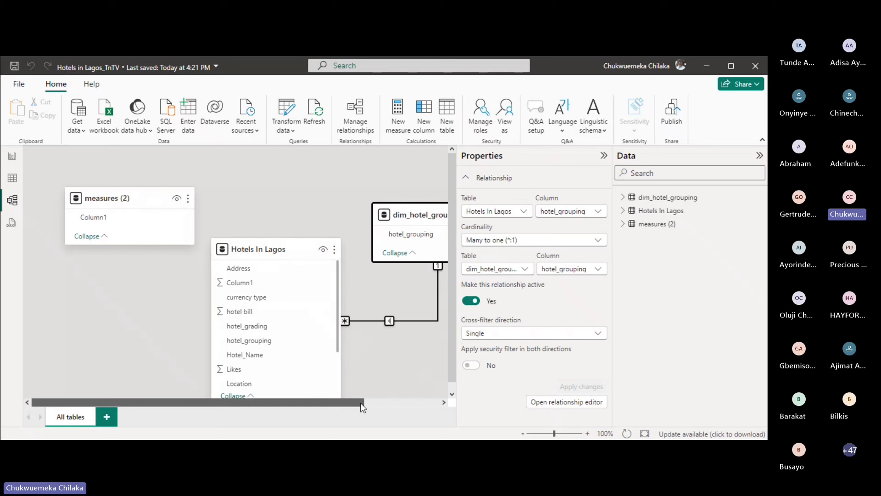
pyautogui.moveTo(368, 401); pyautogui.dragTo(419, 403)
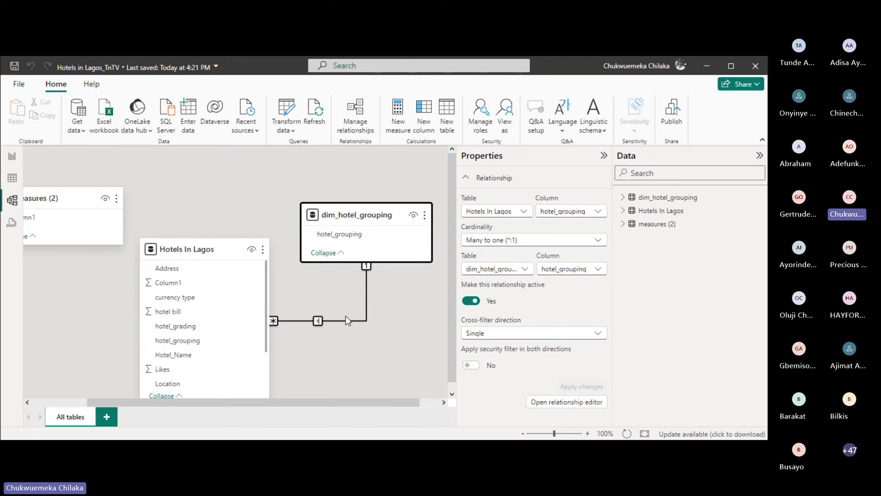
# Add an empty card visual to the report page and place it nearer the middle of the canvas.
pyautogui.click(11, 157)
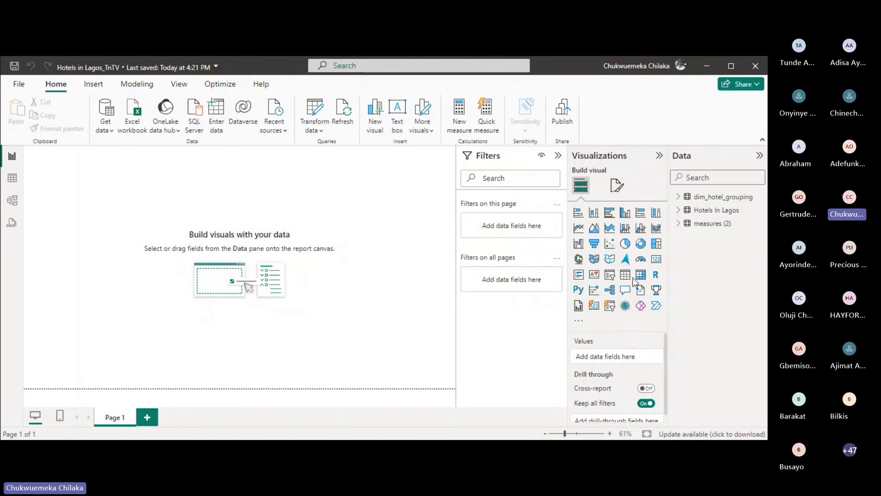
pyautogui.click(657, 260)
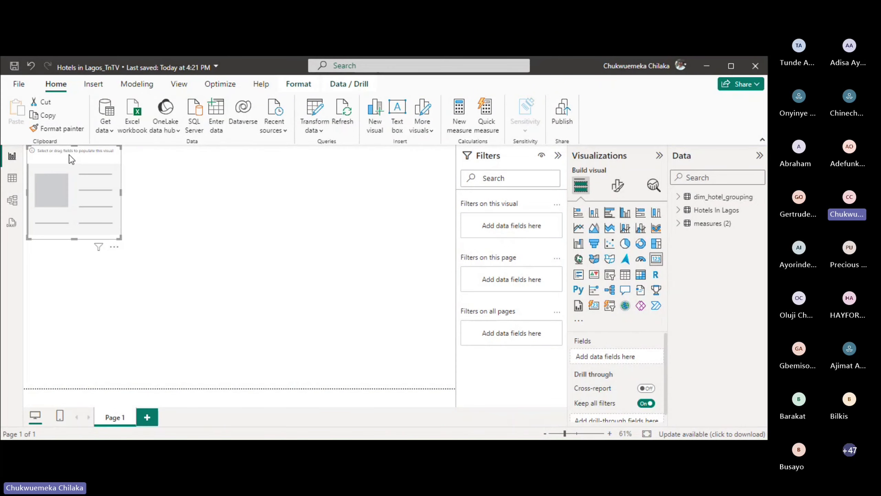
pyautogui.moveTo(82, 159); pyautogui.dragTo(221, 215)
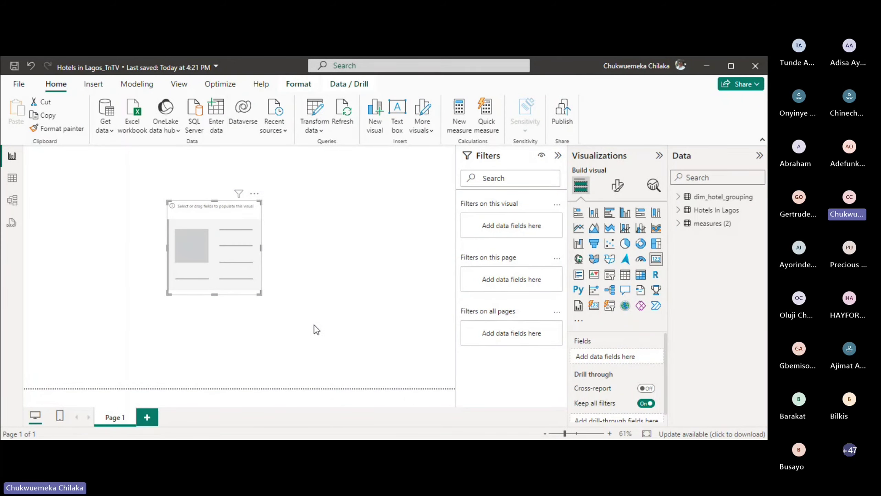
# Create a new measure in the measures (2) table.
pyautogui.click(680, 202)
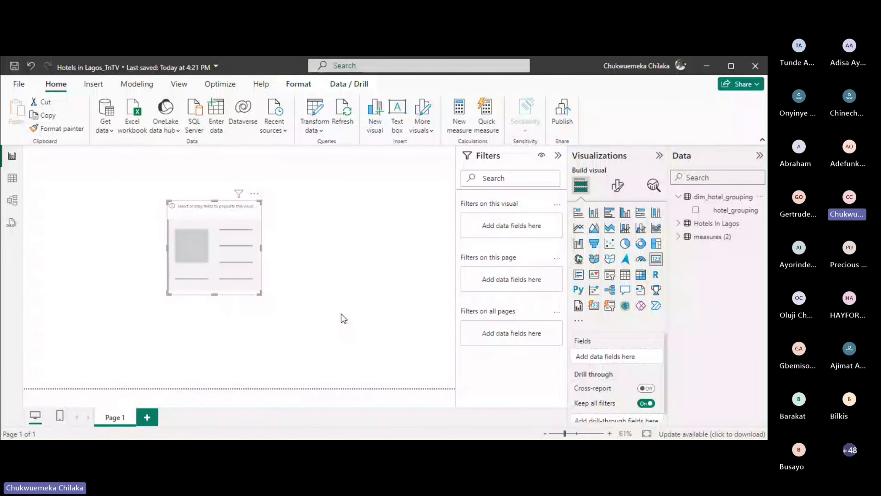
pyautogui.click(678, 243)
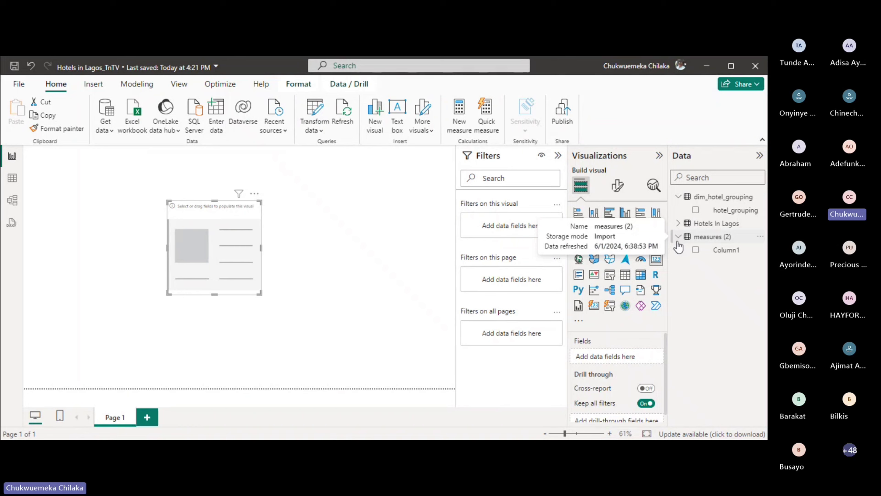
pyautogui.click(759, 238)
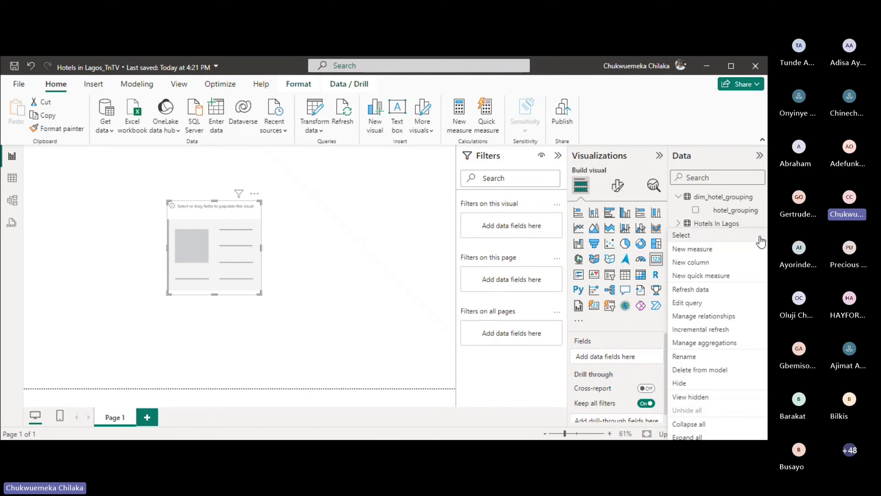
pyautogui.click(712, 253)
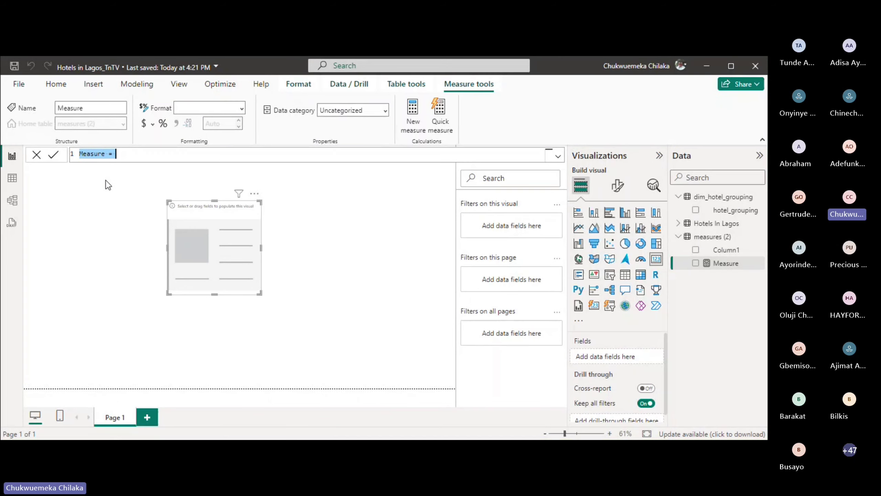
pyautogui.write('AL')
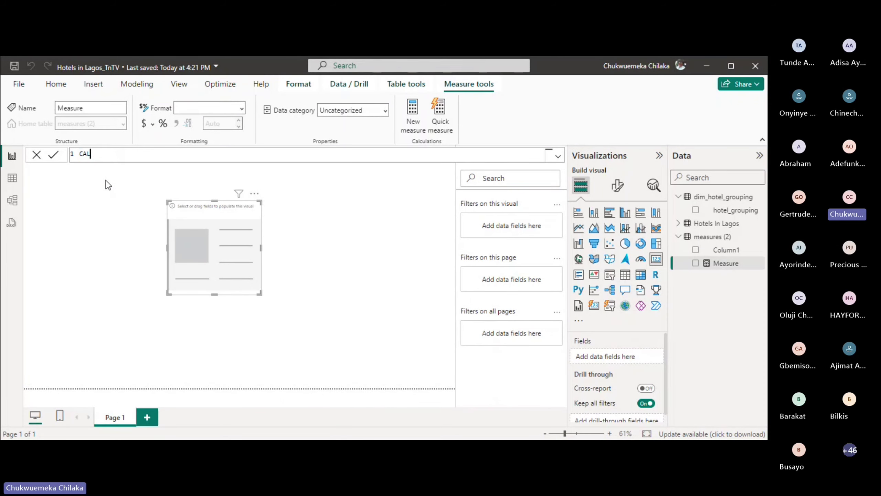
pyautogui.write('CULATE')
pyautogui.press('BackSpace')
pyautogui.press('BackSpace')
pyautogui.press('BackSpace')
pyautogui.press('BackSpace')
pyautogui.press('BackSpace')
pyautogui.press('BackSpace')
pyautogui.press('BackSpace')
pyautogui.press('BackSpace')
pyautogui.press('BackSpace')
# Begin the measure's formula with =CALCULATE(COUNTA('Hotels In Lagos'[Location]).
pyautogui.write('=C')
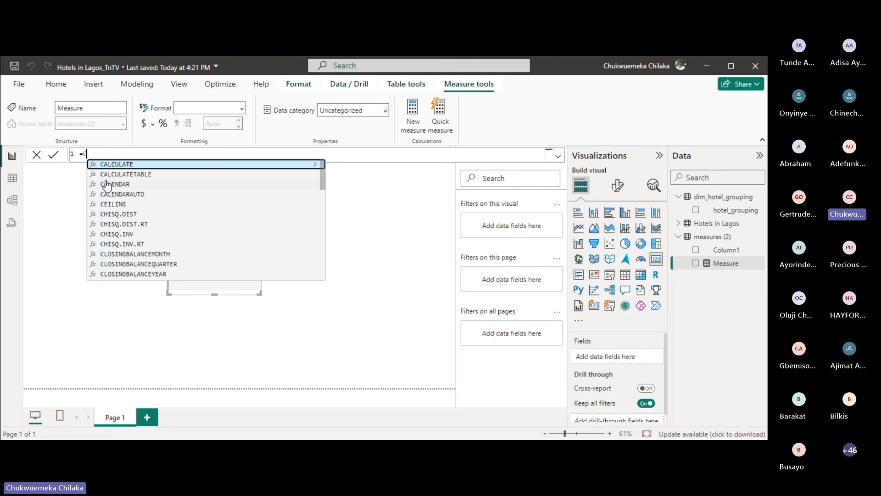
pyautogui.write('AL')
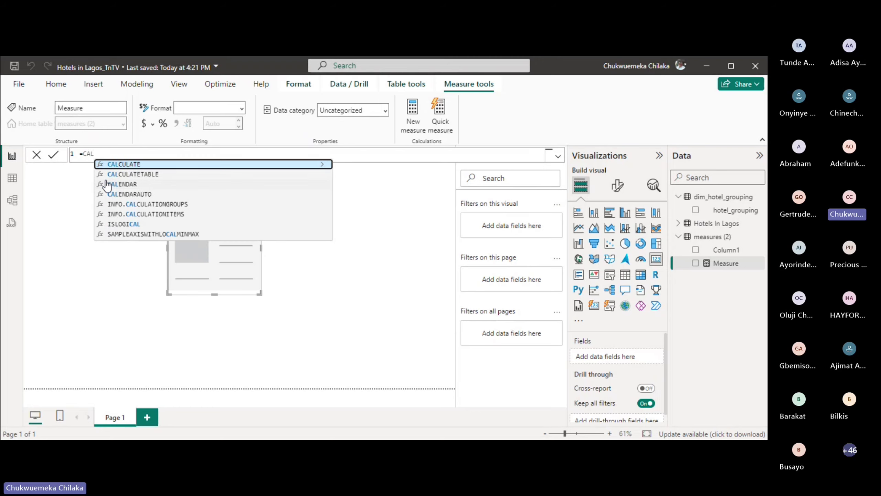
pyautogui.write('CULATE')
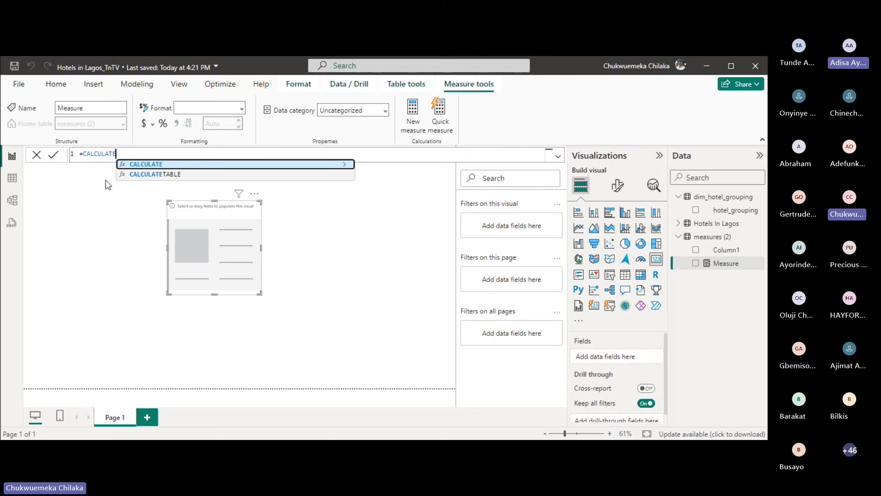
pyautogui.write('(')
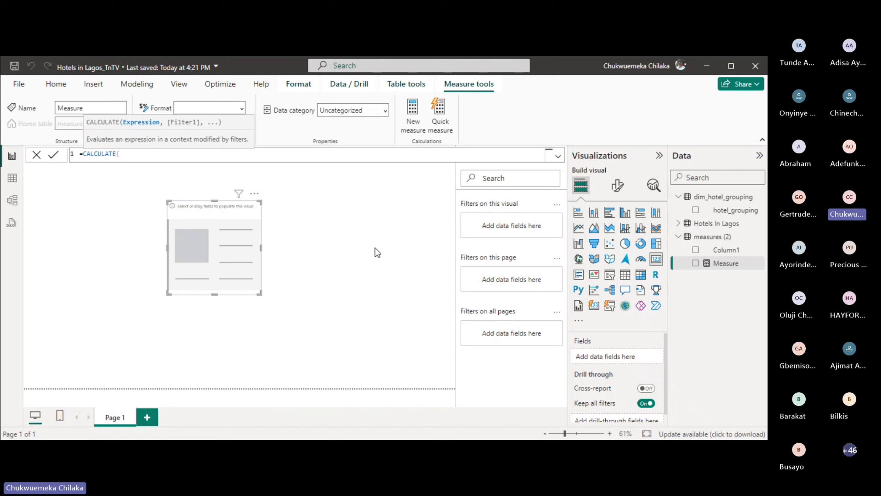
pyautogui.write('COU')
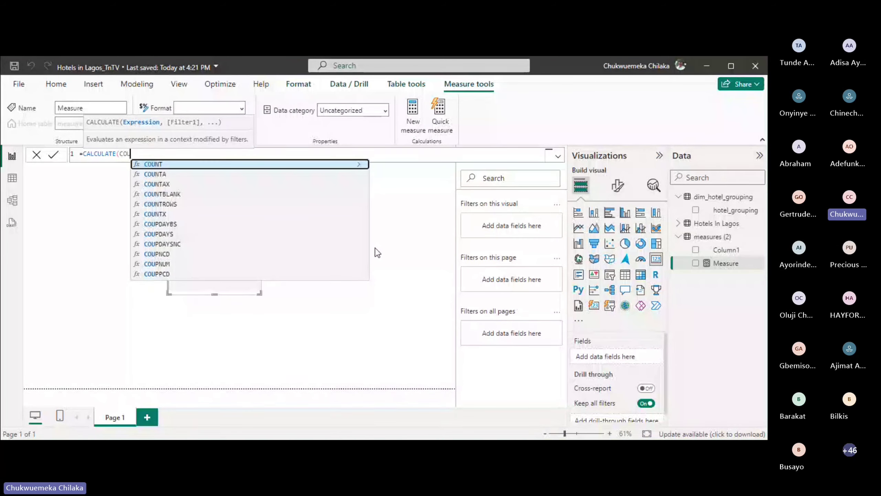
pyautogui.press('Down')
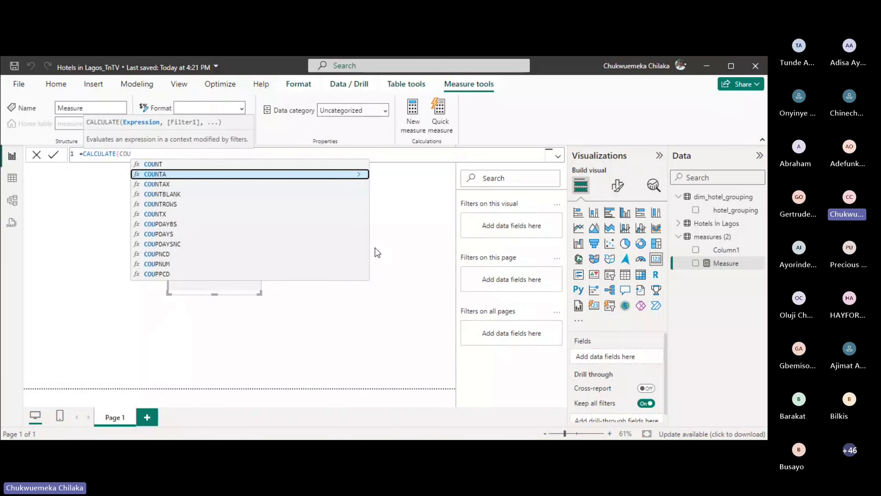
pyautogui.write('NTA')
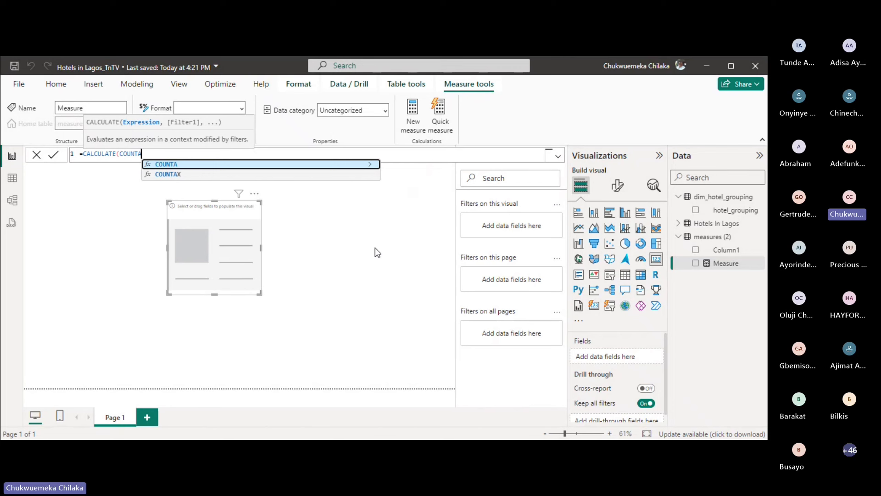
pyautogui.write('(')
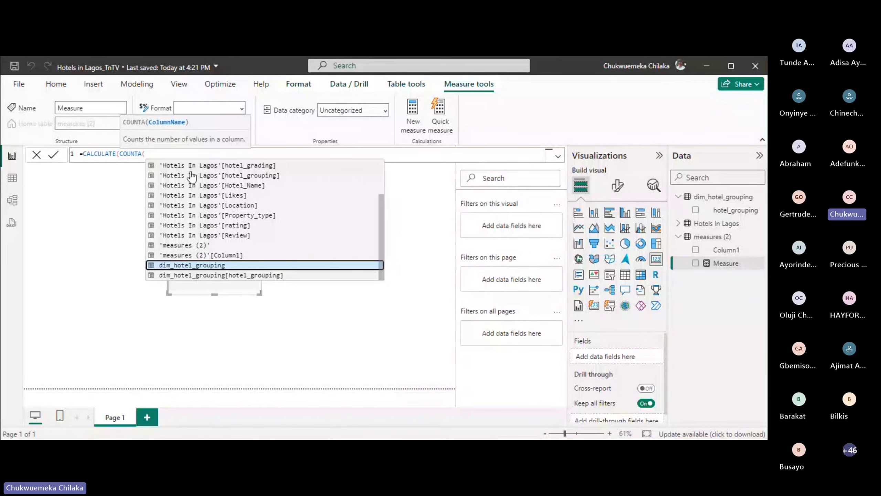
pyautogui.click(187, 205)
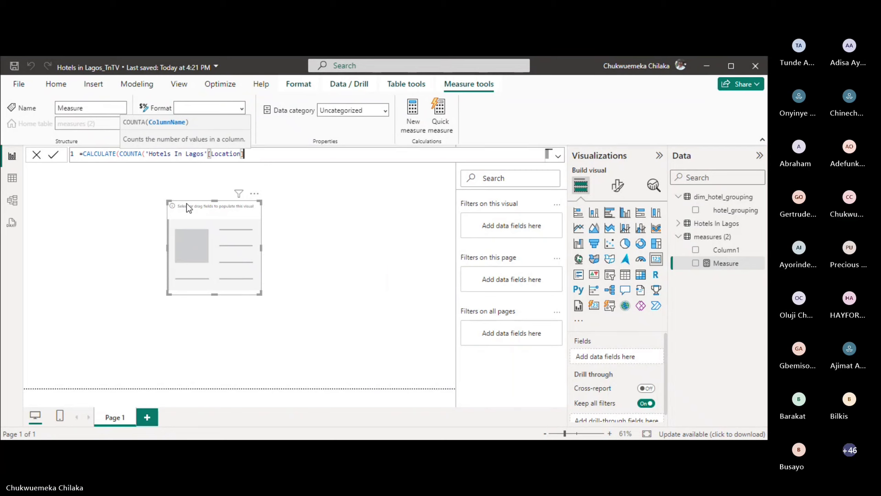
pyautogui.write(')')
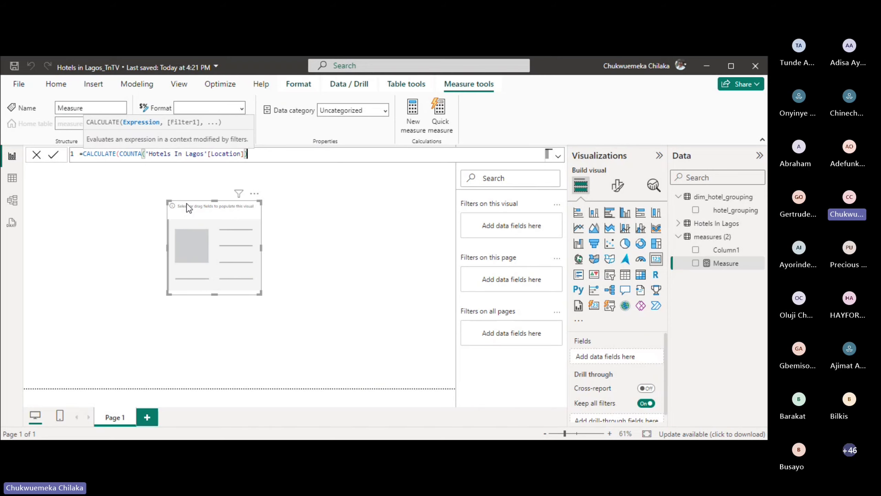
# Complete the measure's formula with the filter 'Hotels In Lagos'[Location]="Ikeja", commit it, and show the measure in the empty card.
pyautogui.write(',')
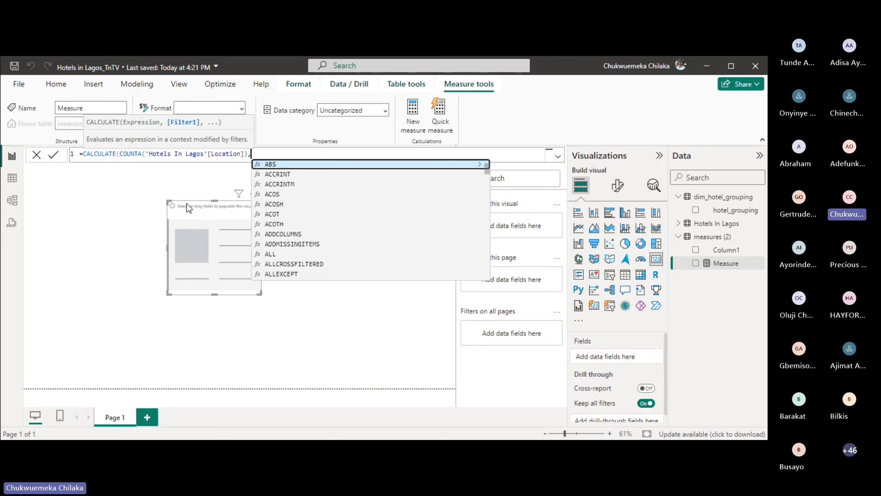
pyautogui.hotkey('shift', 'Return')
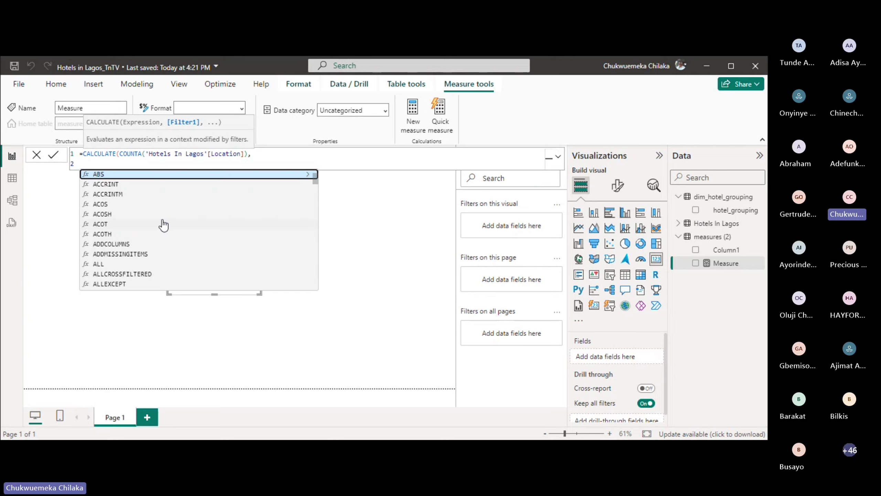
pyautogui.write("'")
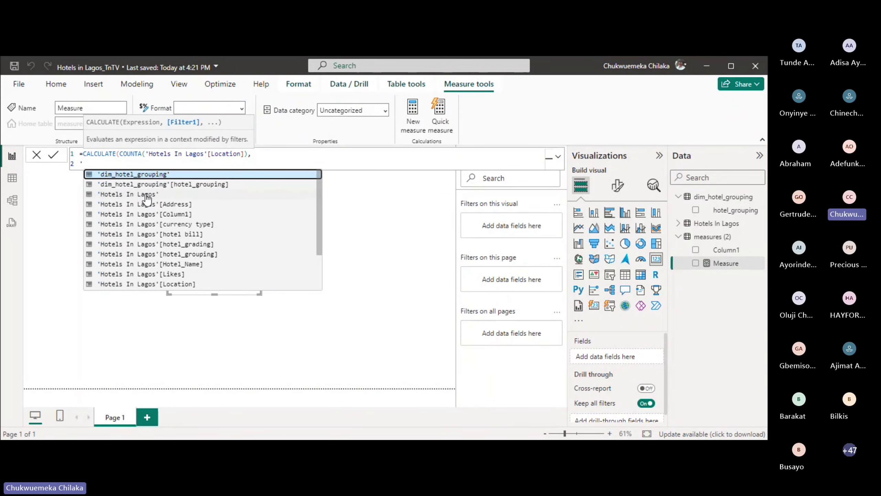
pyautogui.click(166, 284)
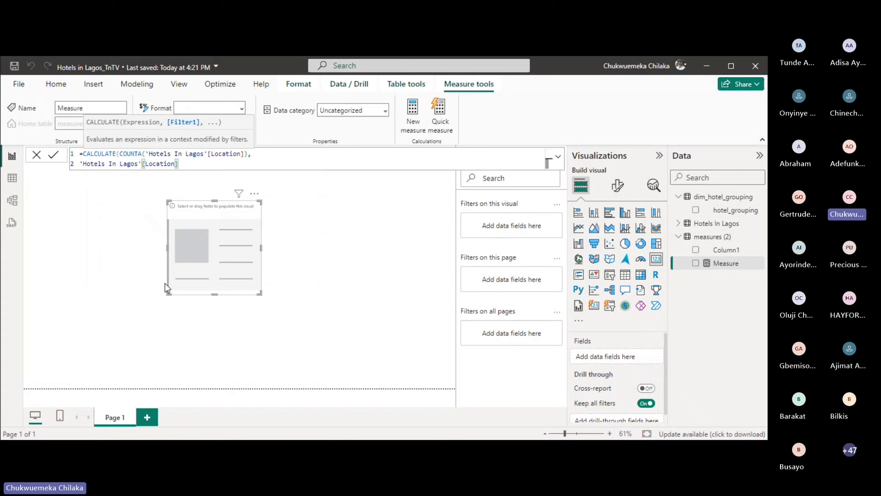
pyautogui.write('=')
pyautogui.write('"')
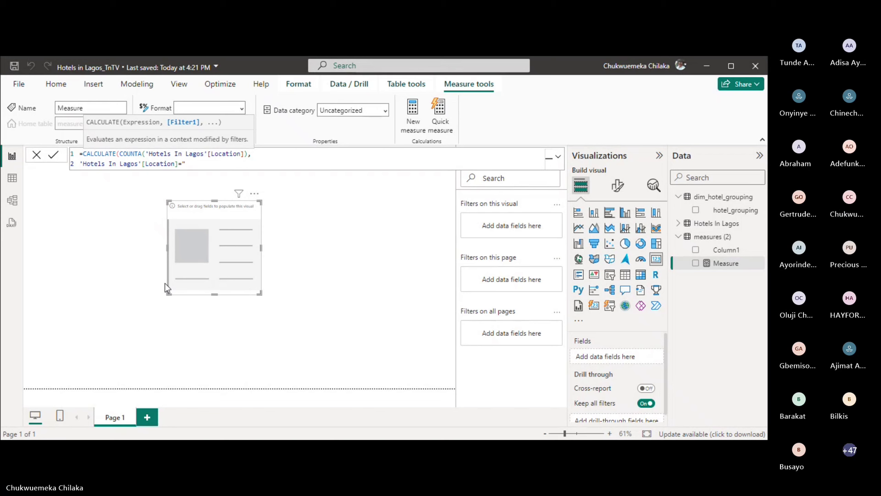
pyautogui.write('I')
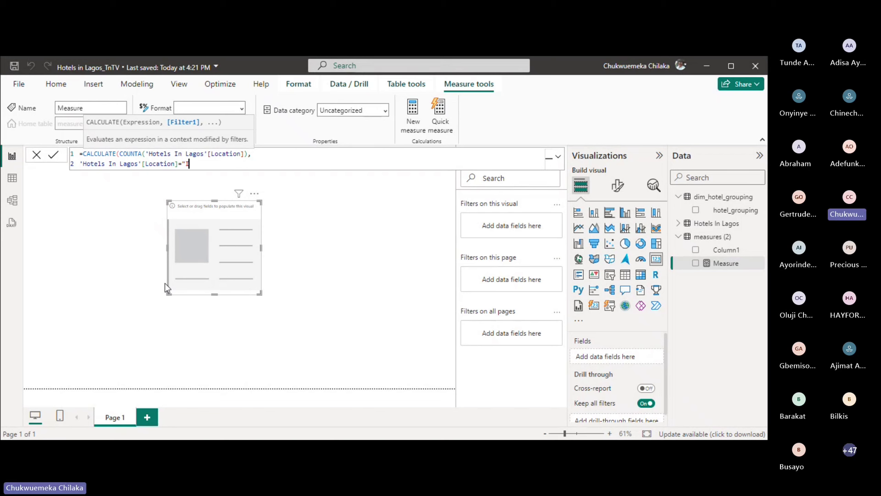
pyautogui.write('ke')
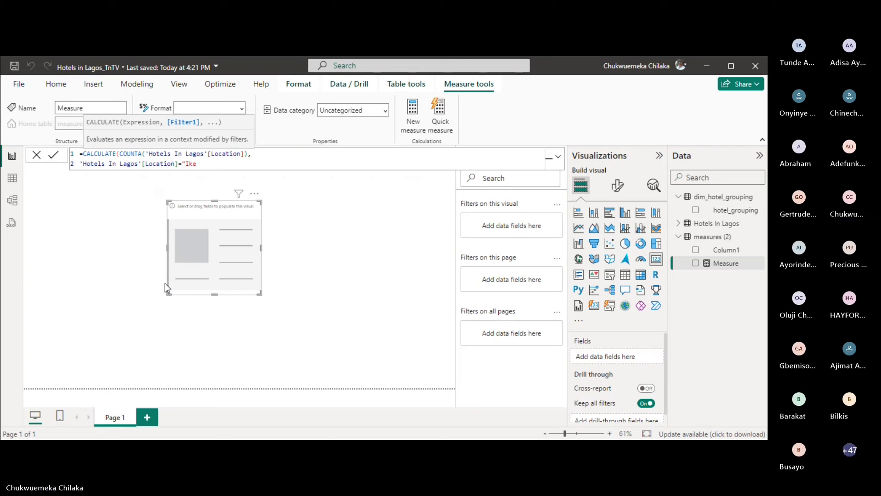
pyautogui.write('ja')
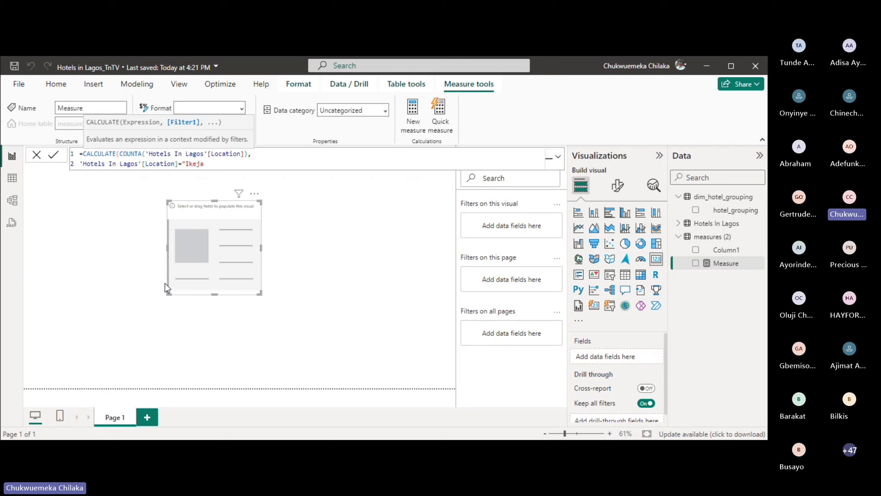
pyautogui.write('"')
pyautogui.hotkey('shift', 'Return')
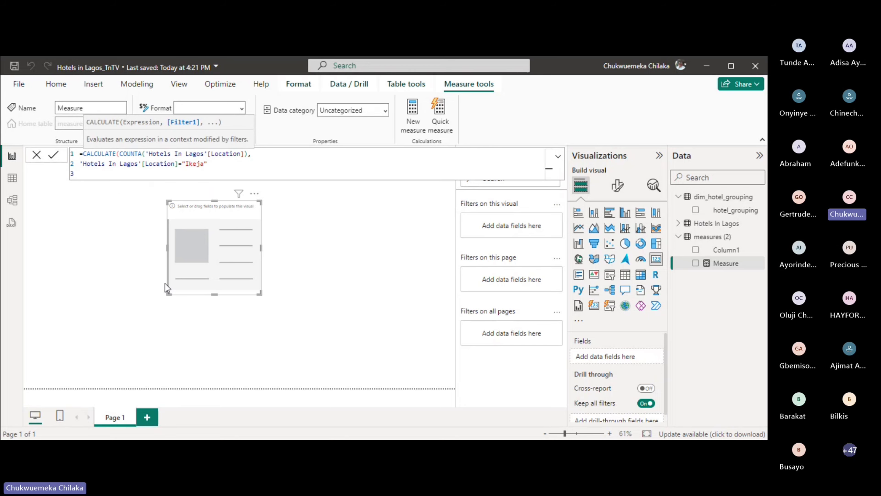
pyautogui.write(')')
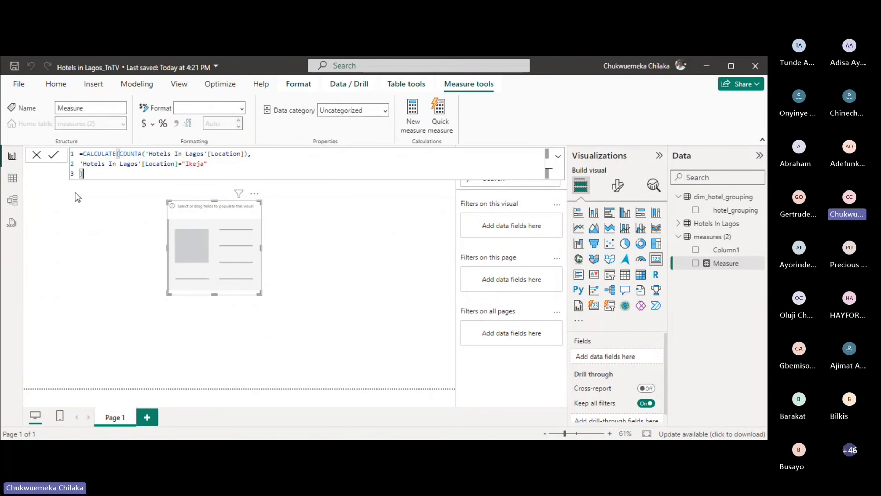
pyautogui.click(54, 156)
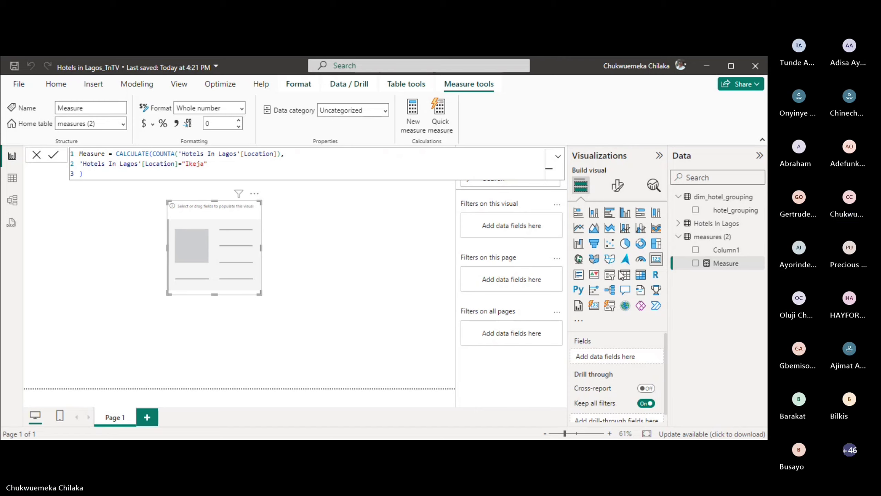
pyautogui.click(696, 263)
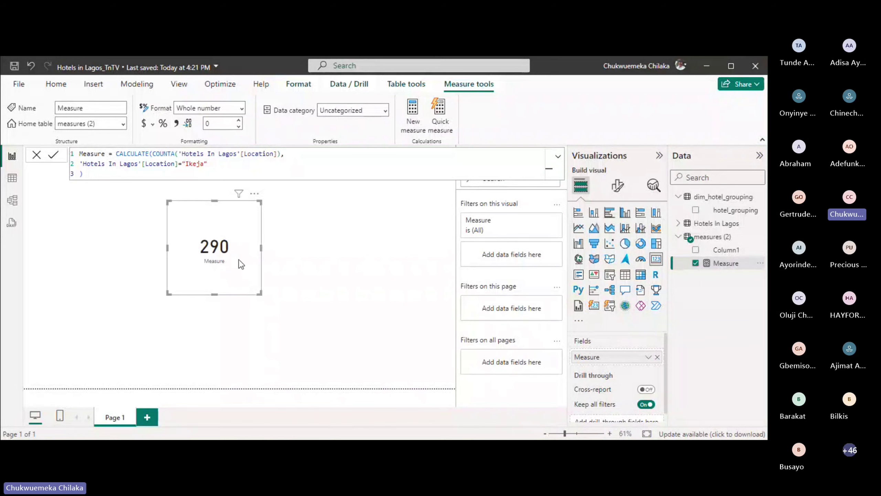
# Examine the list of distinct Location values in the Hotels In Lagos table data.
pyautogui.click(13, 177)
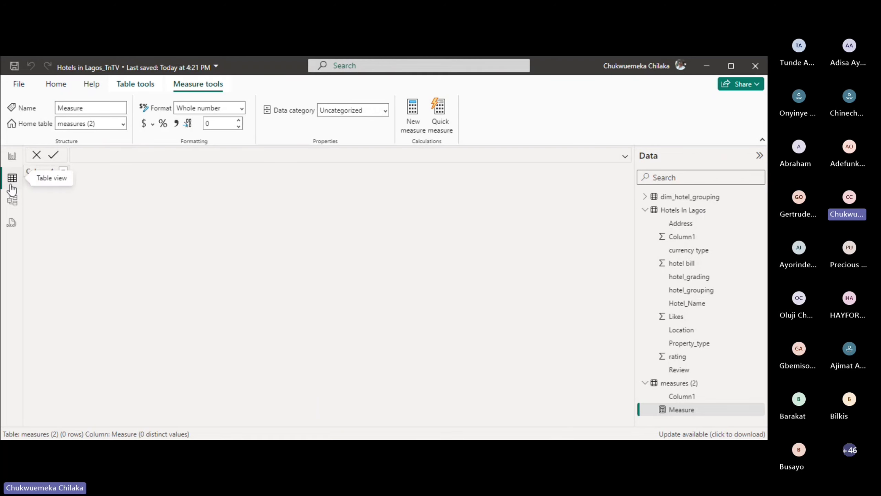
pyautogui.click(12, 156)
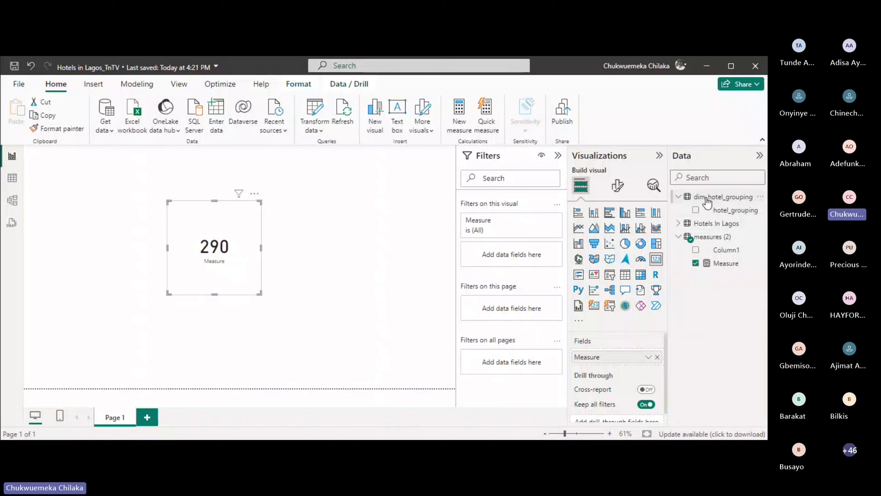
pyautogui.click(708, 226)
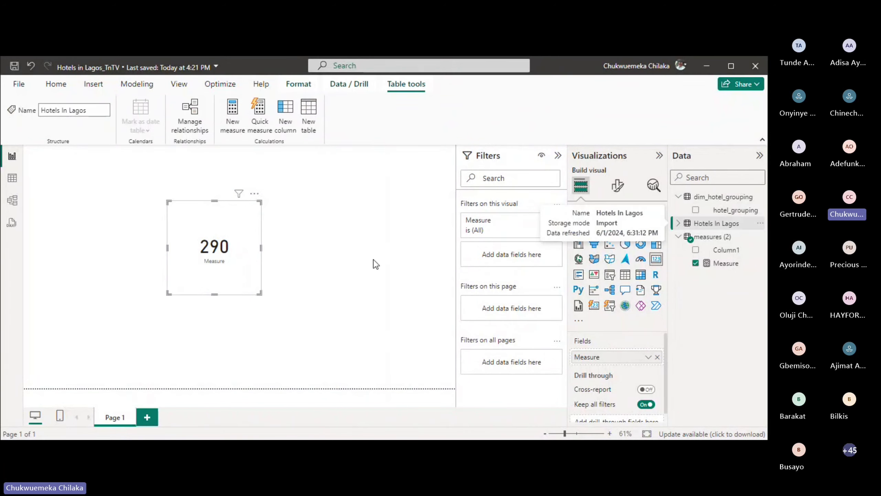
pyautogui.click(14, 179)
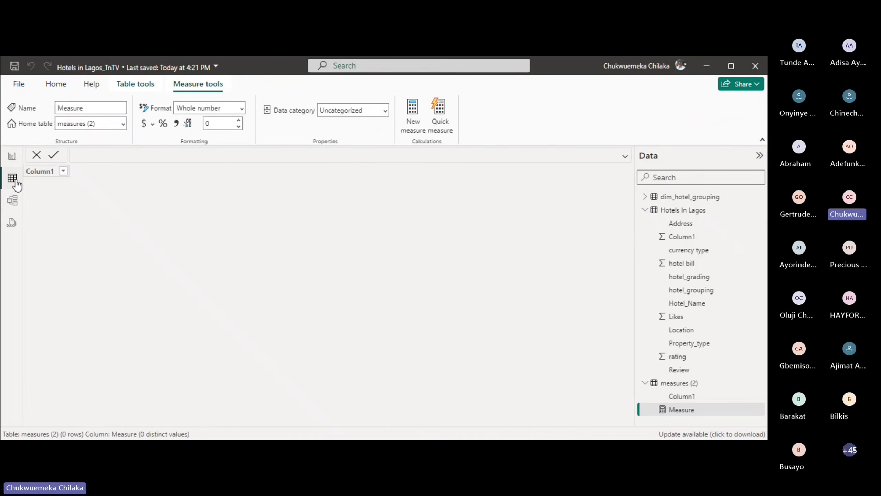
pyautogui.click(685, 210)
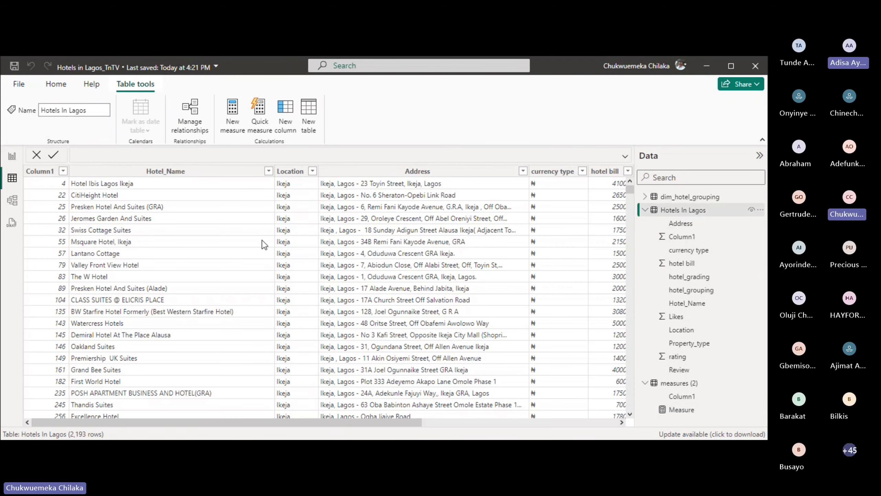
pyautogui.click(313, 171)
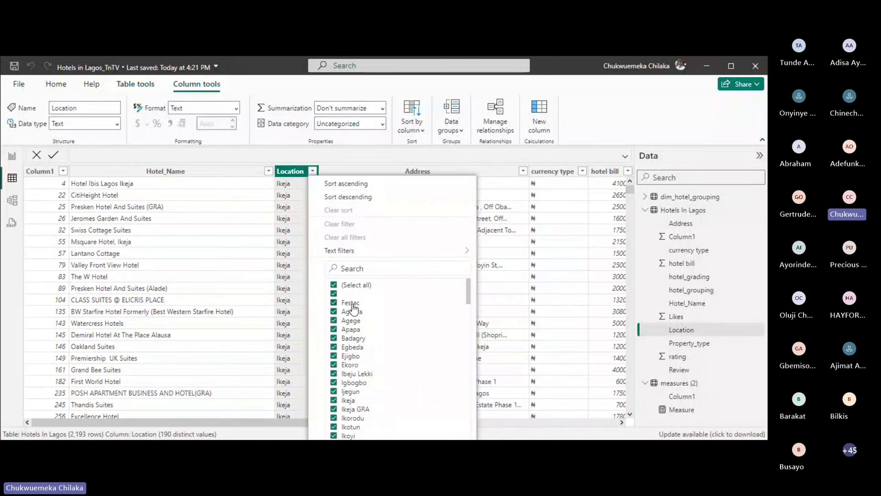
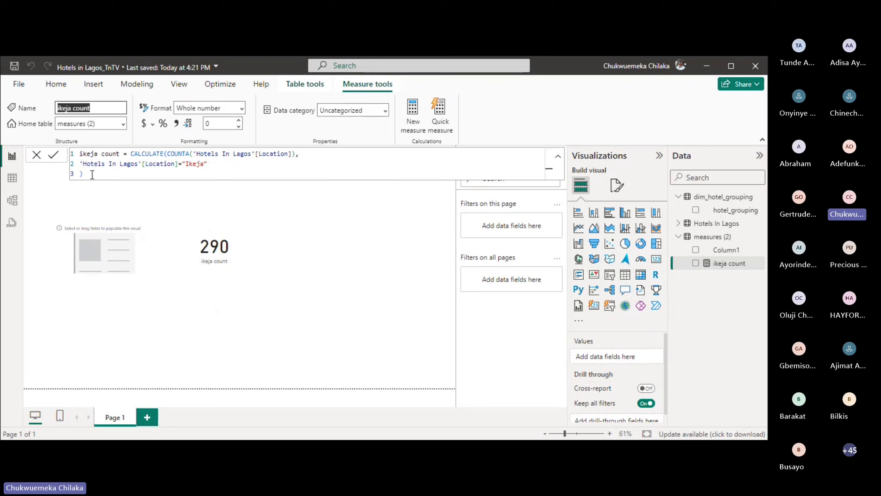
# Copy the full ikeja count formula into a new measure in the measures (2) table.
pyautogui.click(93, 175)
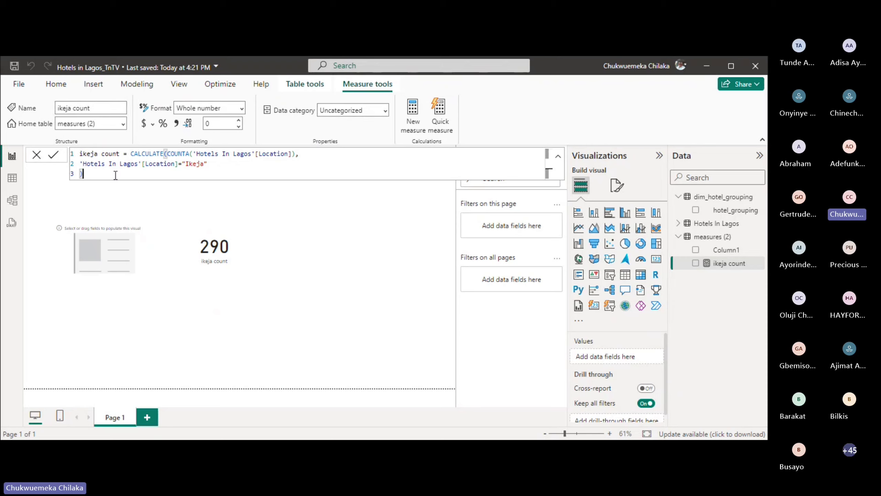
pyautogui.hotkey('ctrl', 'a')
pyautogui.hotkey('ctrl', 'c')
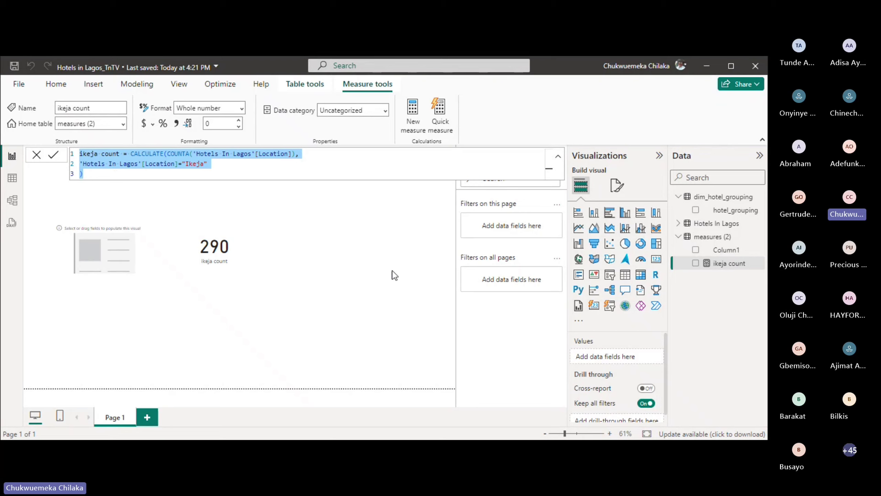
pyautogui.click(415, 273)
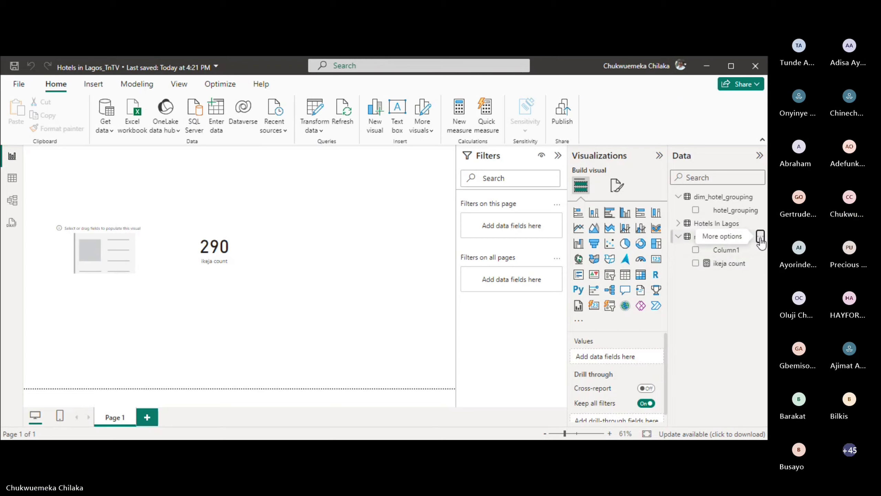
pyautogui.click(760, 237)
pyautogui.click(712, 250)
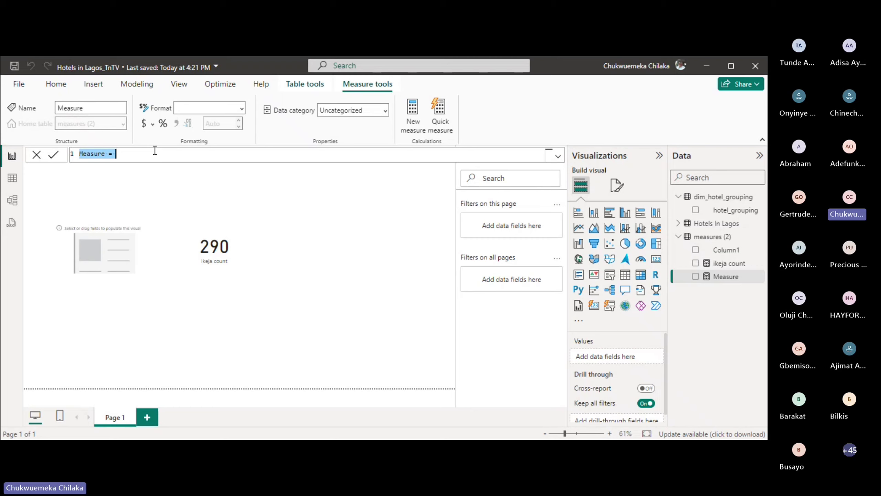
pyautogui.hotkey('ctrl', 'v')
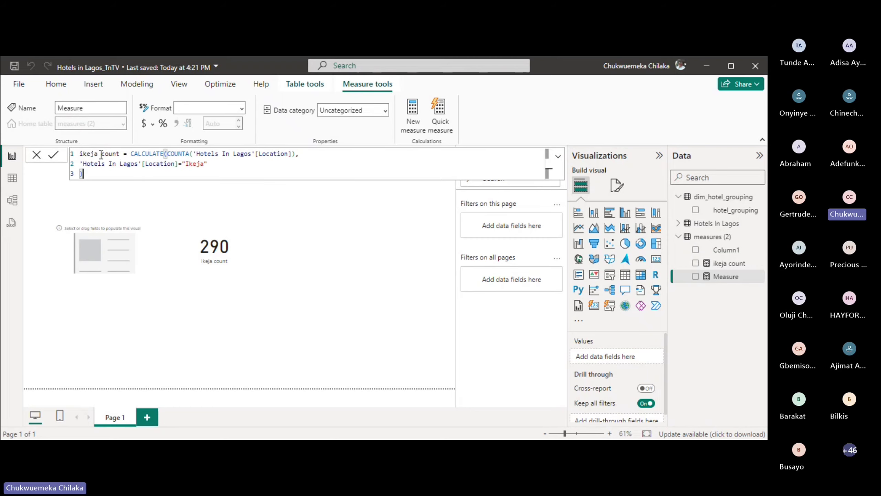
# Change the copied measure's name in the formula to agege count and commit it.
pyautogui.moveTo(99, 154); pyautogui.dragTo(80, 156)
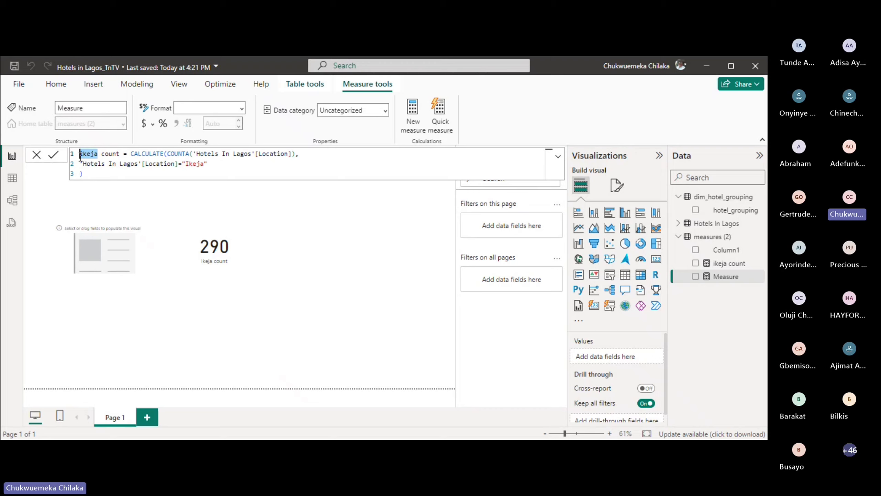
pyautogui.write('agege')
pyautogui.click(53, 154)
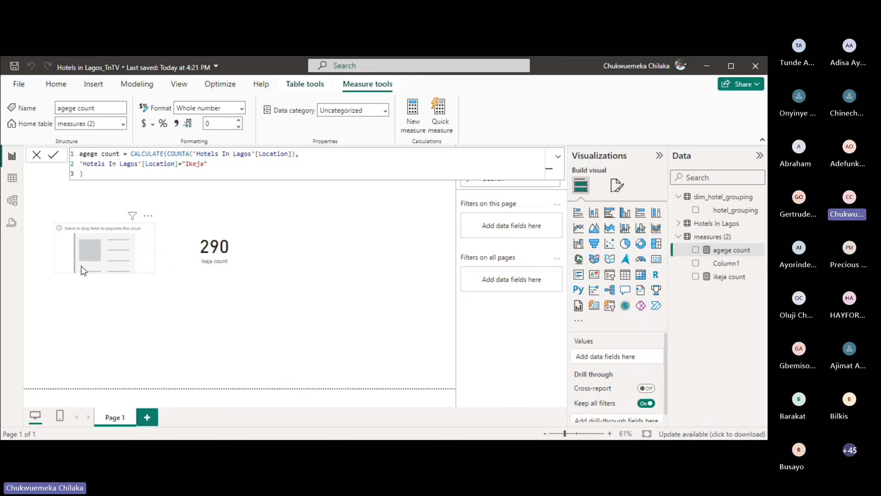
# Show the agege count measure in the empty card beside the ikeja count card.
pyautogui.click(205, 348)
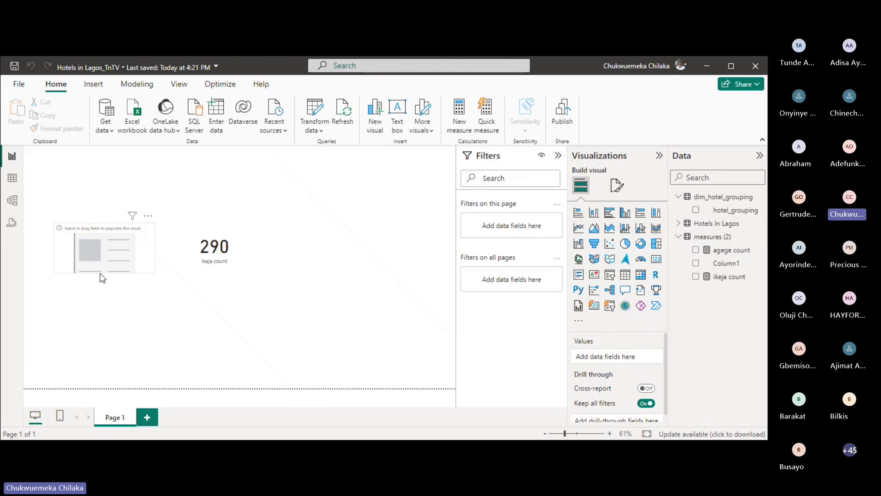
pyautogui.click(143, 269)
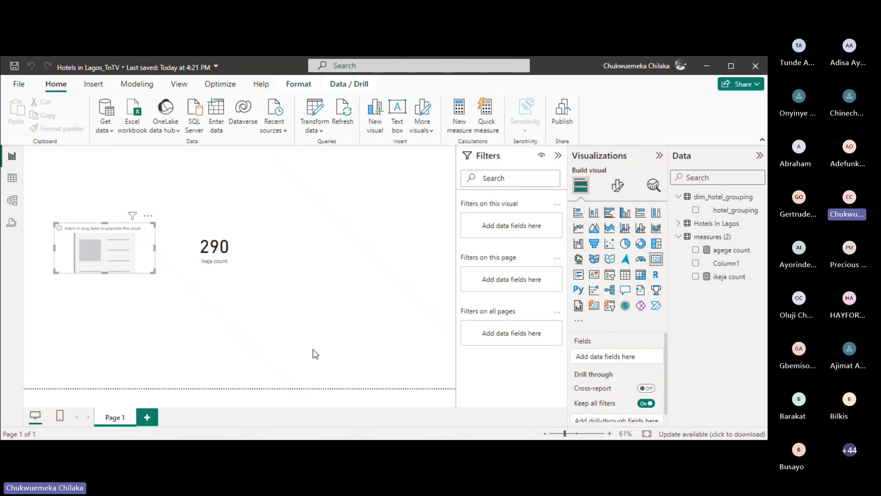
pyautogui.click(696, 250)
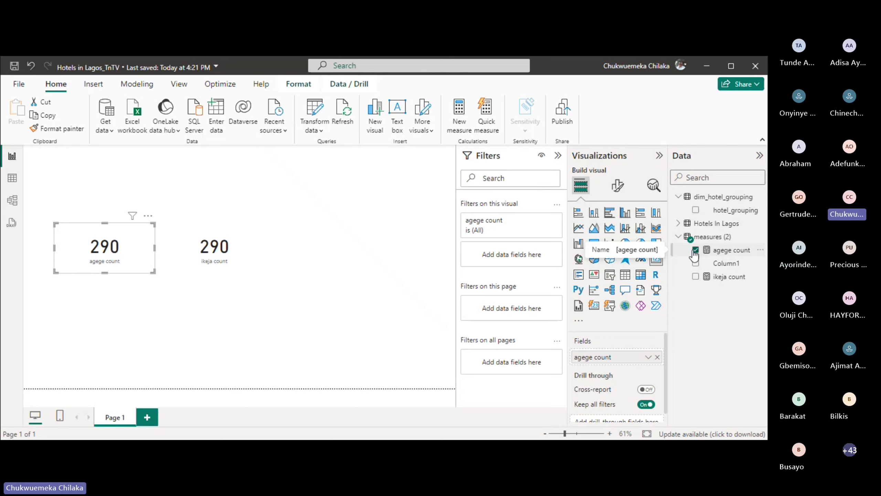
pyautogui.click(403, 327)
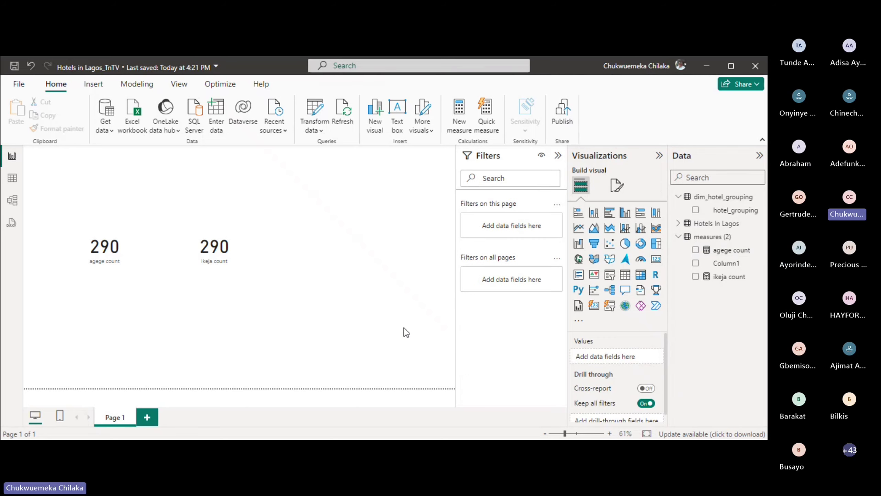
# Change the Location filter in the agege count formula to "agege" and commit the measure.
pyautogui.click(728, 255)
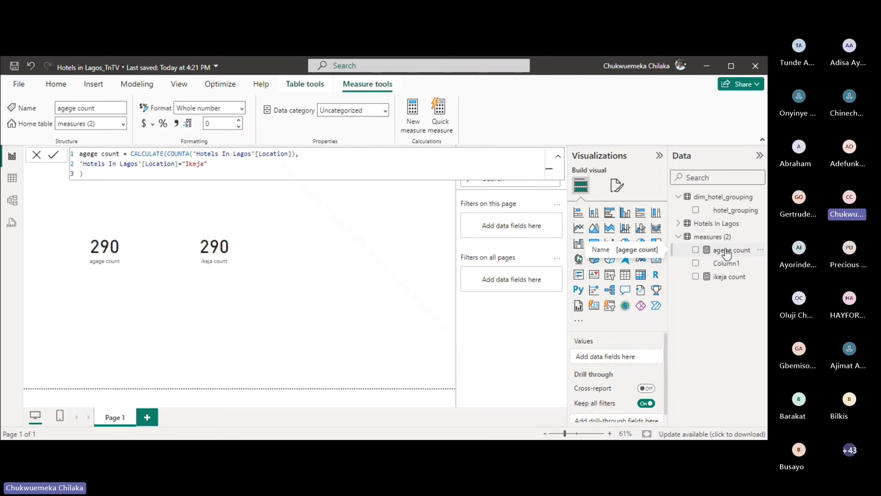
pyautogui.doubleClick(204, 164)
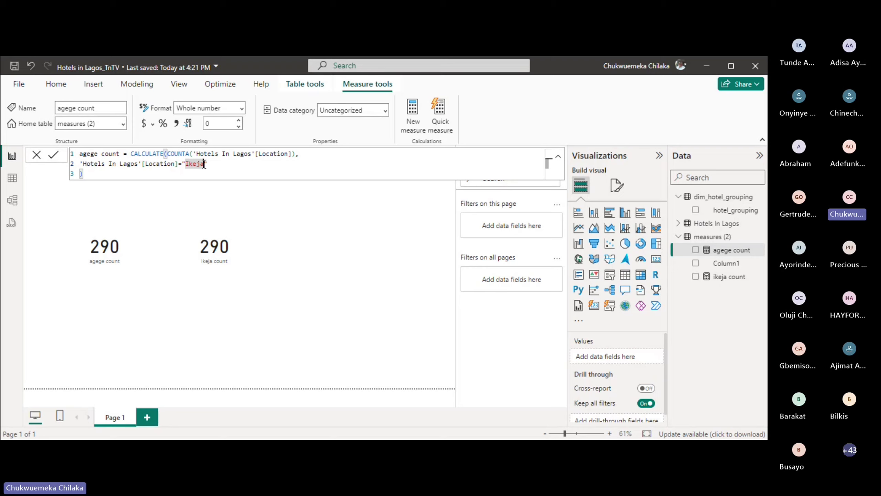
pyautogui.write('I')
pyautogui.write('gege')
pyautogui.click(54, 155)
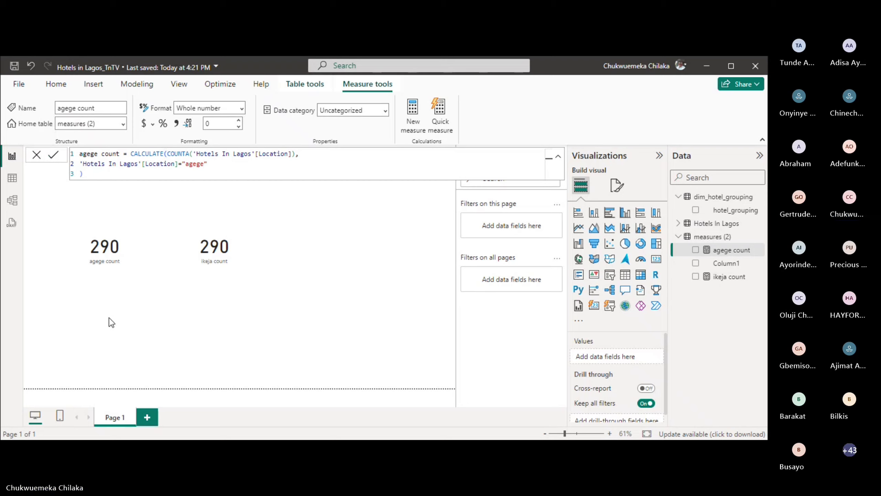
pyautogui.click(54, 155)
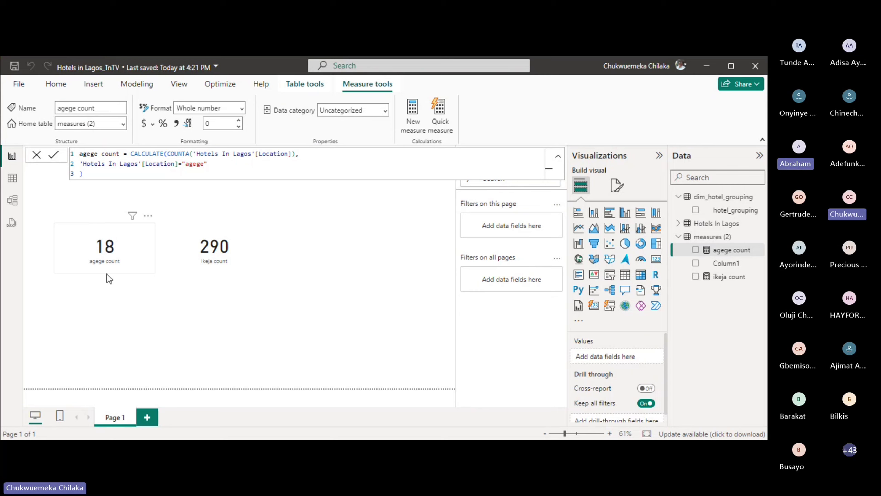
pyautogui.click(205, 337)
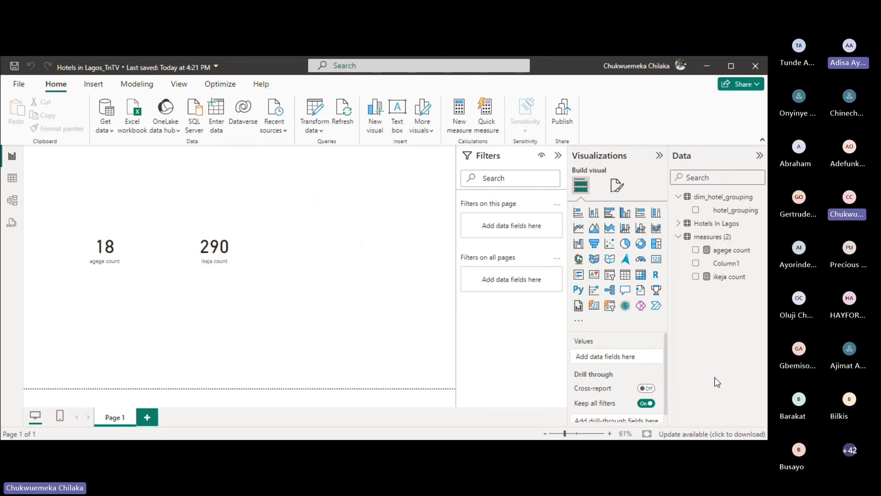
pyautogui.click(13, 201)
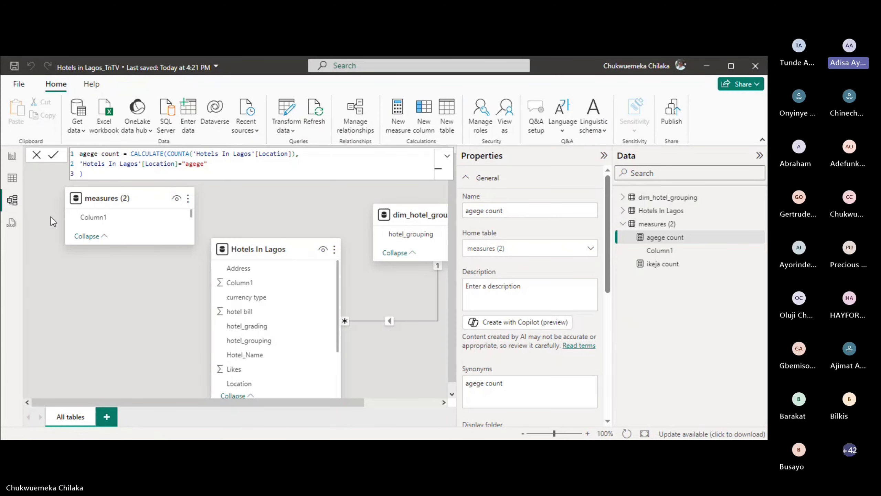
pyautogui.click(13, 160)
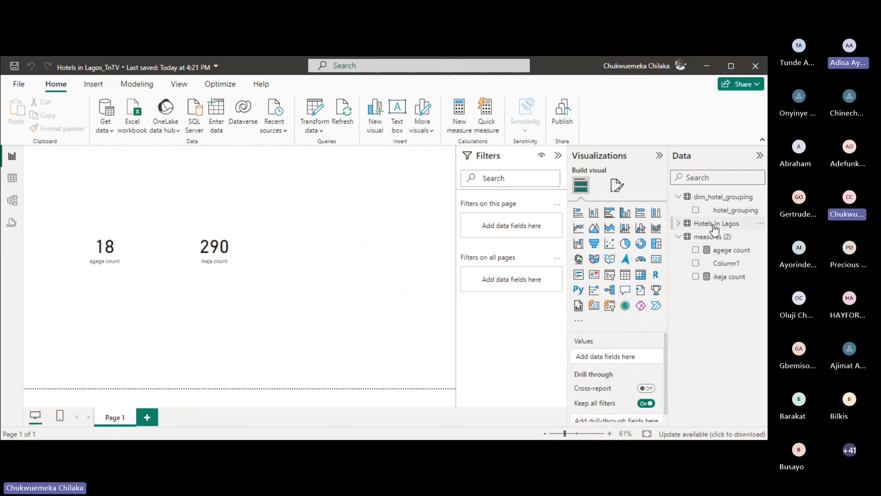
pyautogui.click(712, 240)
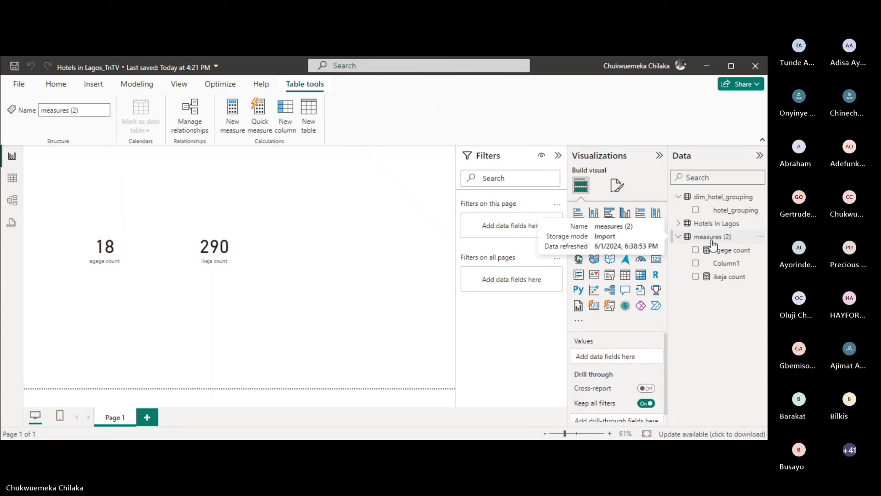
pyautogui.click(760, 238)
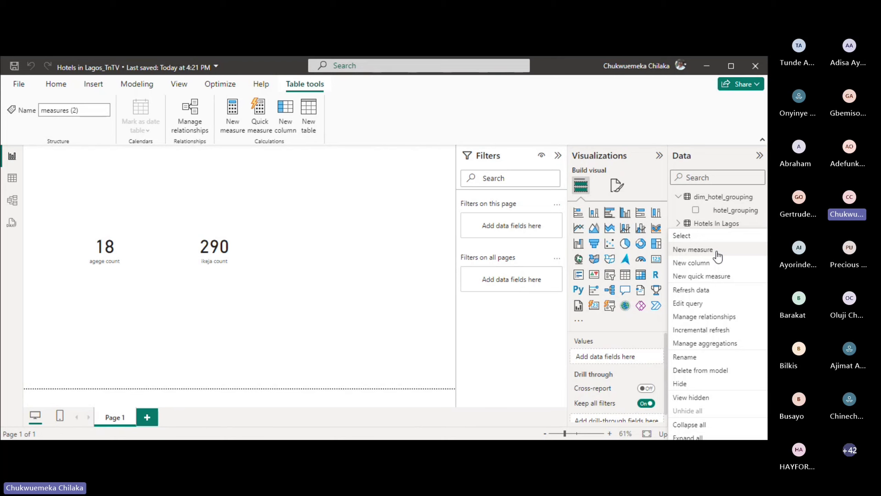
pyautogui.click(694, 138)
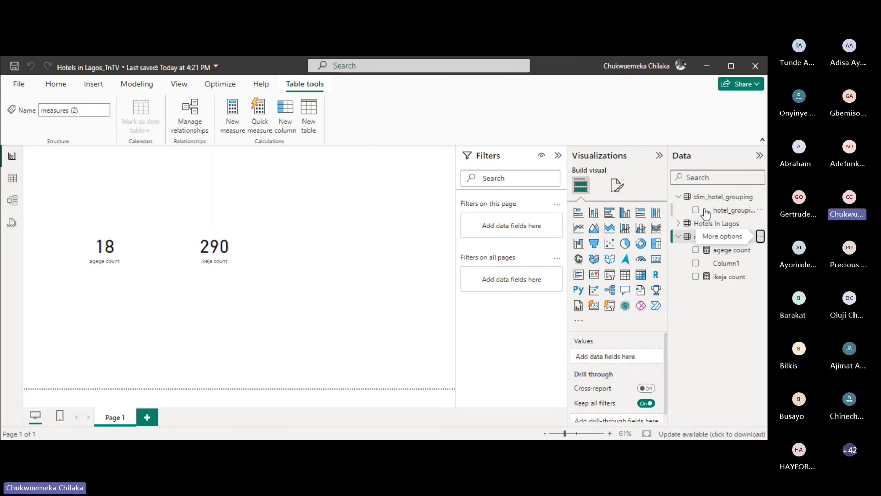
# Rename the measures (2) table to DAX.
pyautogui.click(760, 237)
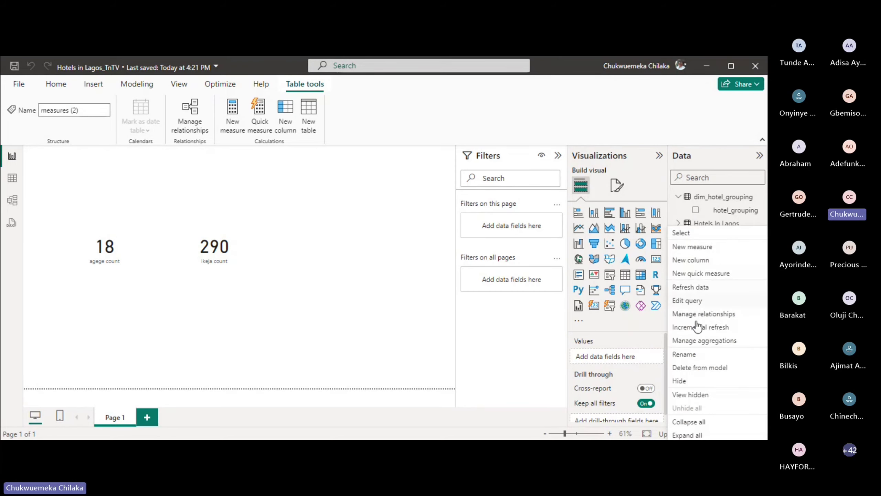
pyautogui.click(706, 355)
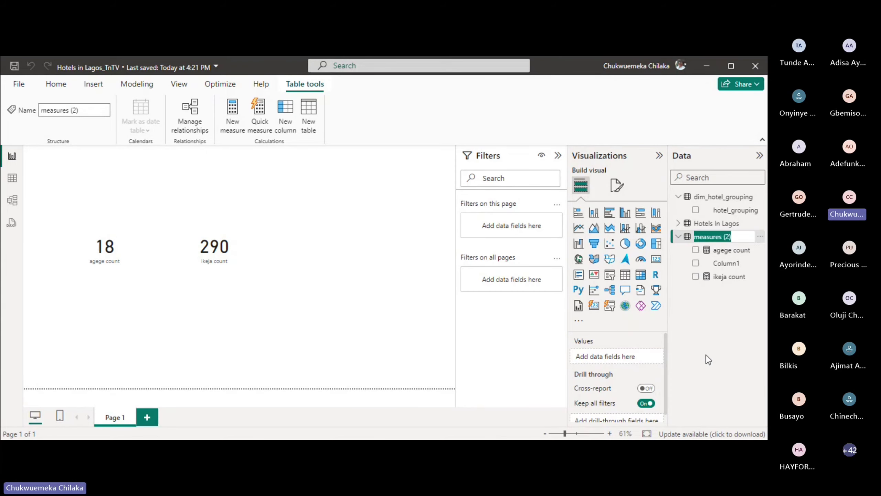
pyautogui.write('DAX')
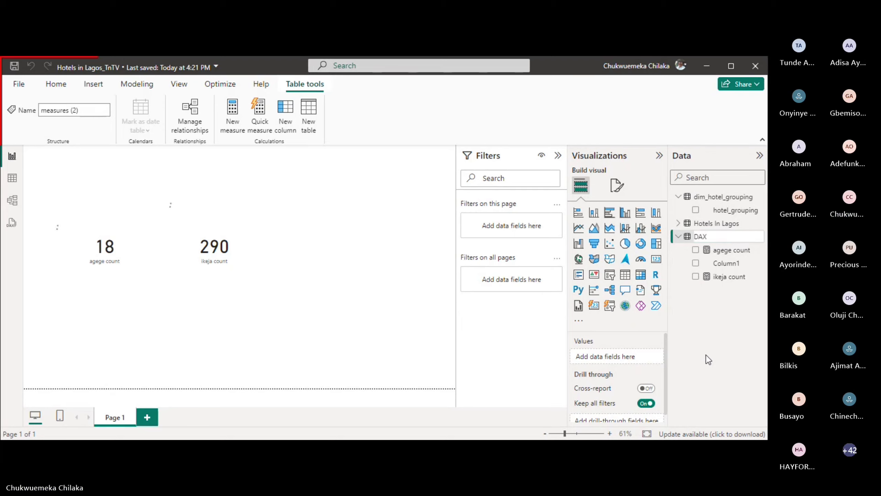
pyautogui.press('Return')
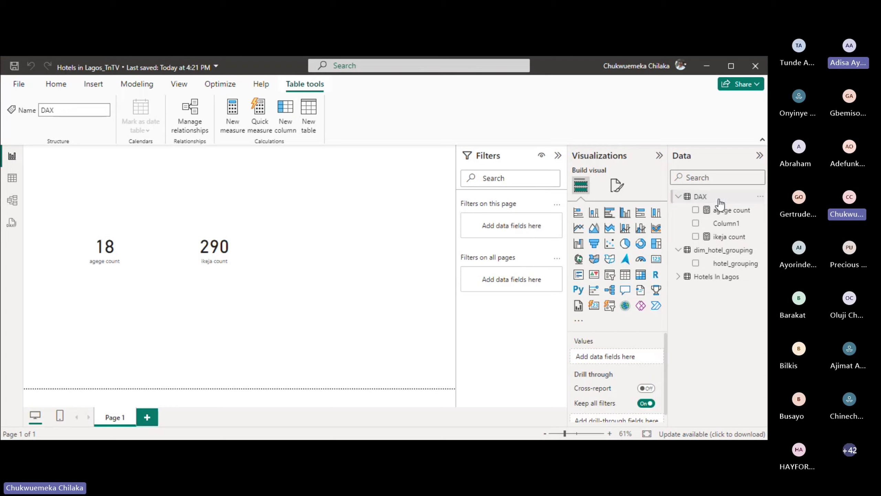
# Open the list of options for the DAX table.
pyautogui.click(761, 198)
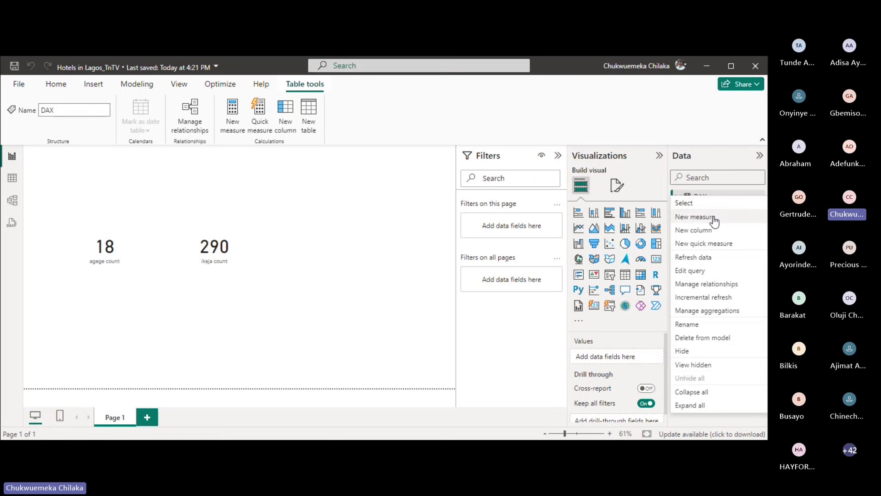